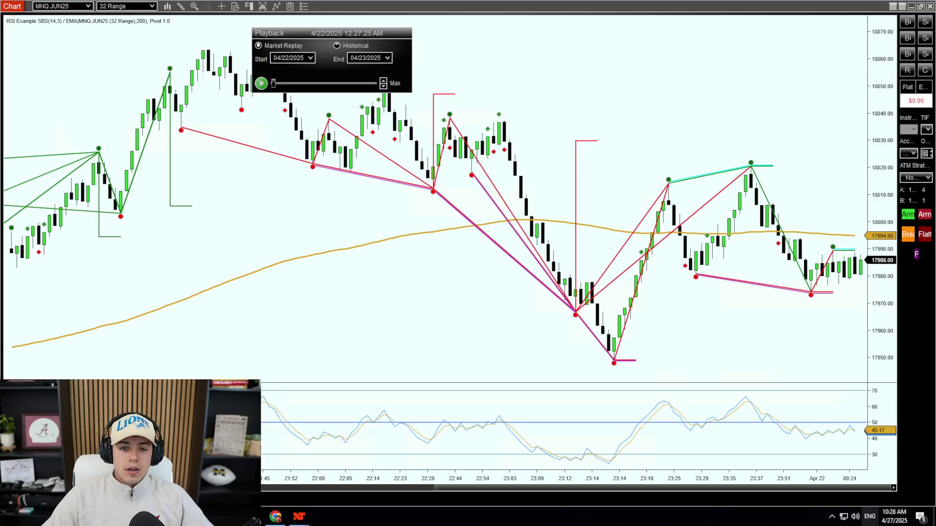
Step: Move the Playback control panel off the candles in the middle of the MNQ JUN25 chart
{"action": "left_click", "coordinate": [582, 101]}
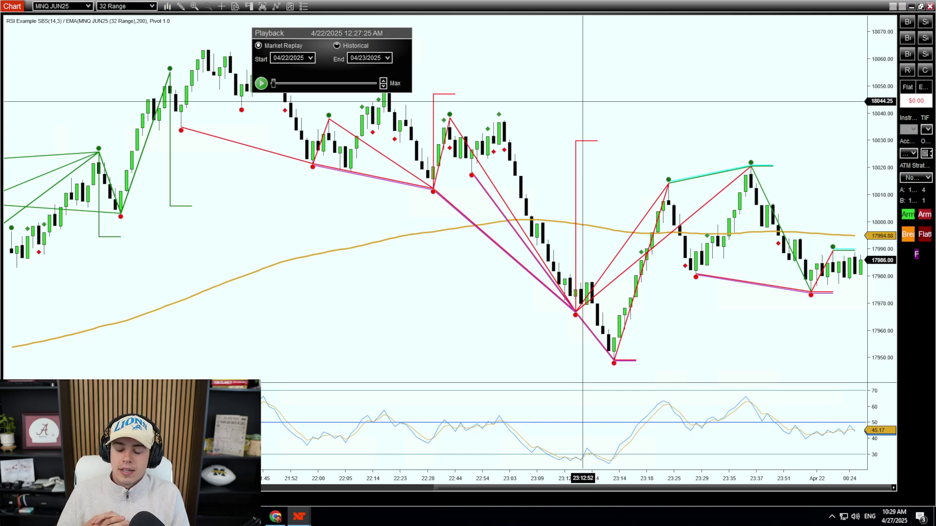
{"action": "left_click_drag", "start_coordinate": [305, 33], "coordinate": [64, 35]}
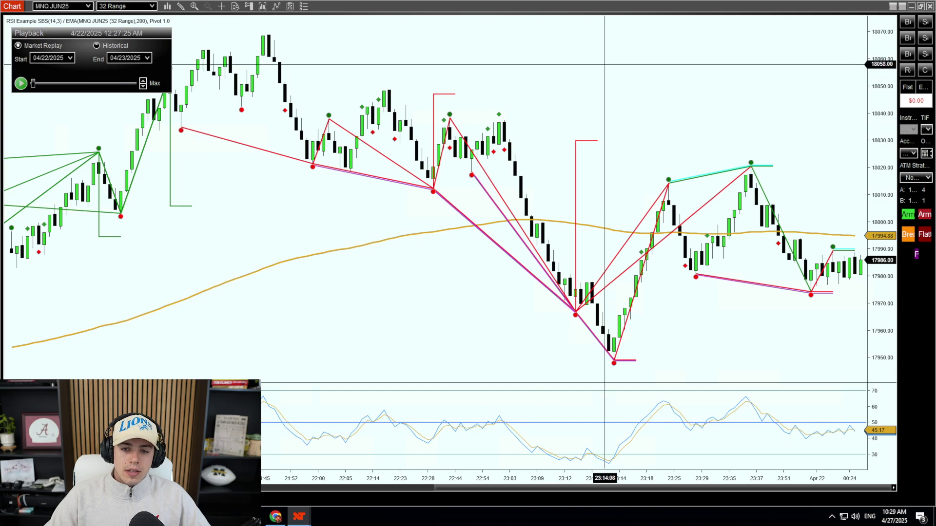
Step: Look through the available EMA SBS, RSI SBS and SMA SBS example strategies for the chart, and leave without changes
{"action": "right_click", "coordinate": [605, 65]}
{"action": "left_click", "coordinate": [653, 138]}
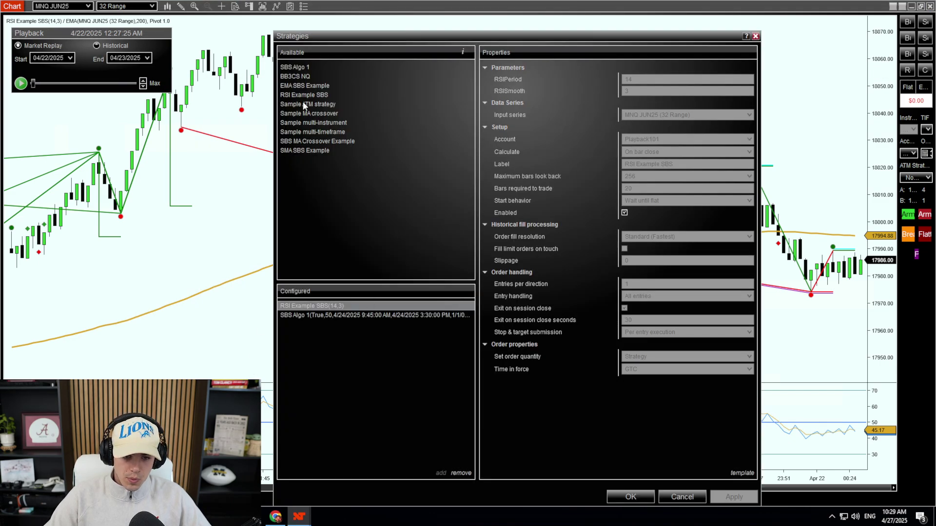
{"action": "left_click", "coordinate": [306, 88]}
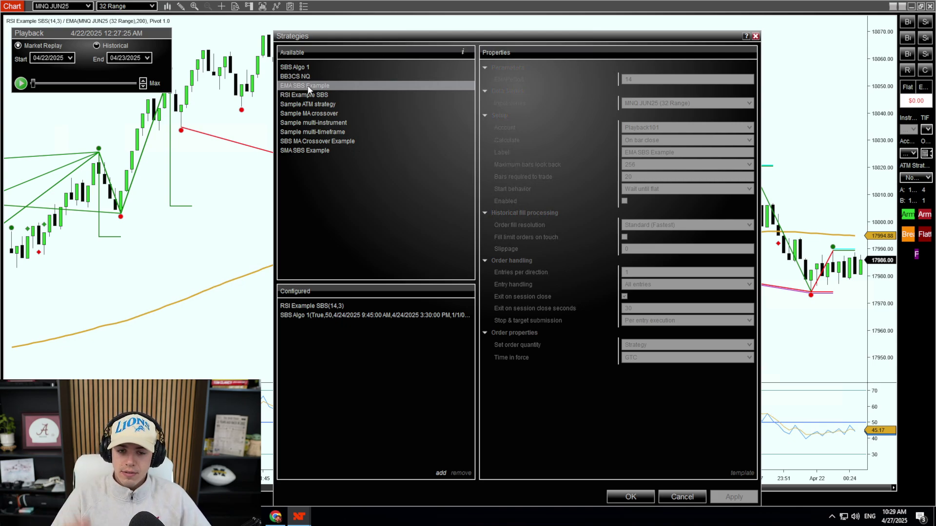
{"action": "left_click", "coordinate": [315, 97]}
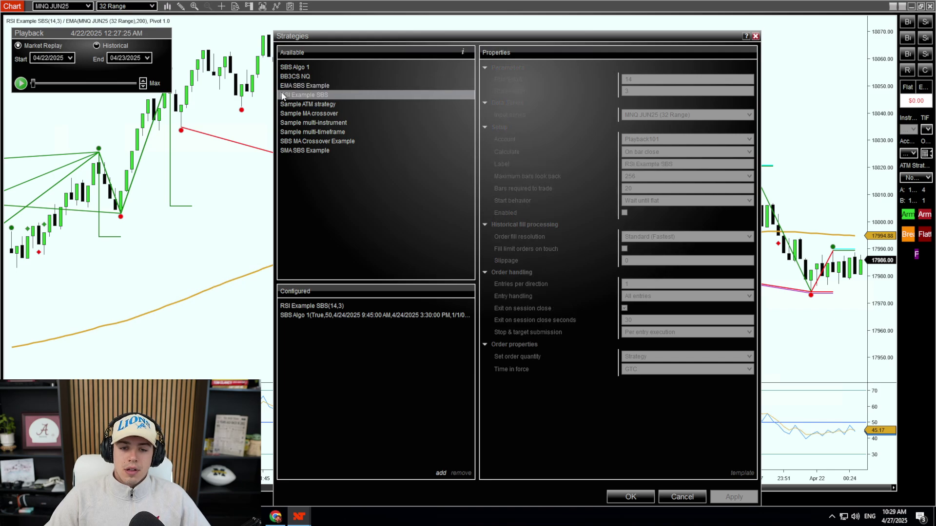
{"action": "left_click", "coordinate": [307, 152]}
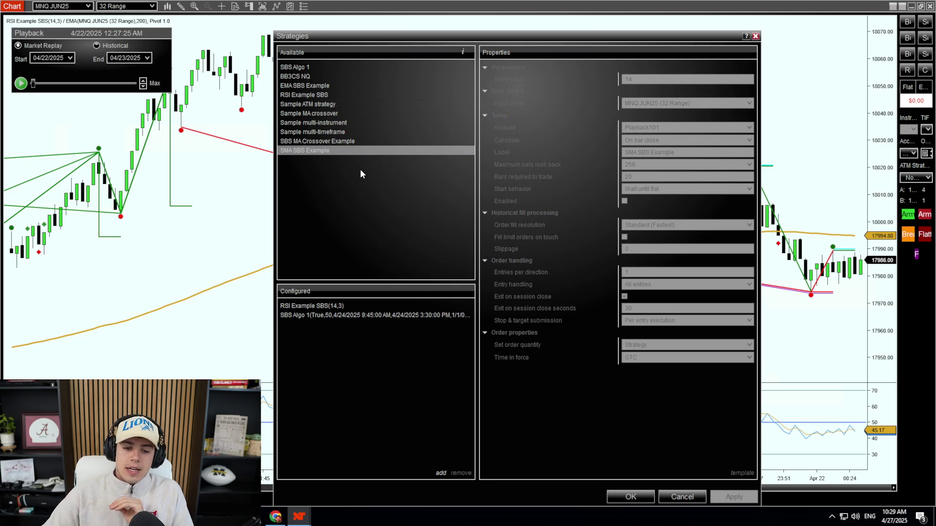
{"action": "left_click", "coordinate": [689, 501]}
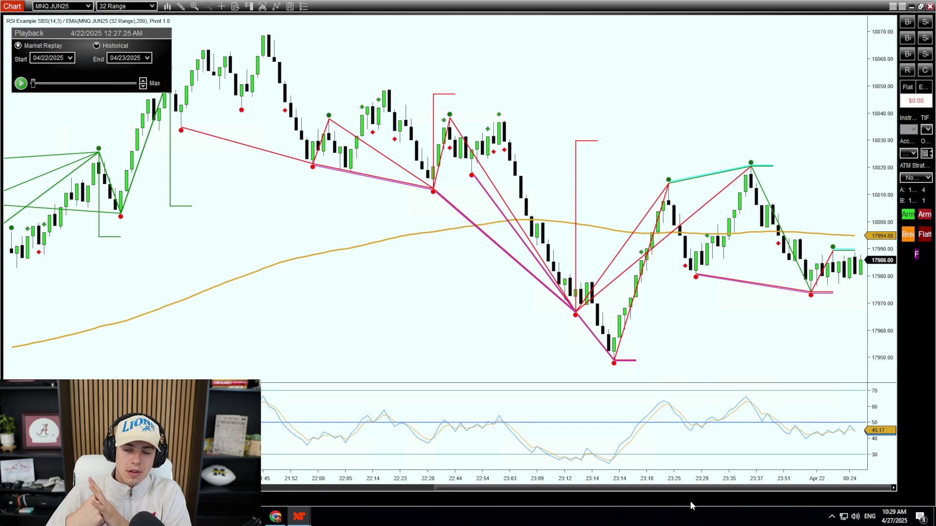
Step: Look up the SBSIndicatorExamples1 archive in the NinjaScript Add-On import and return to the chart without importing
{"action": "mouse_move", "coordinate": [299, 516]}
{"action": "left_click", "coordinate": [336, 470]}
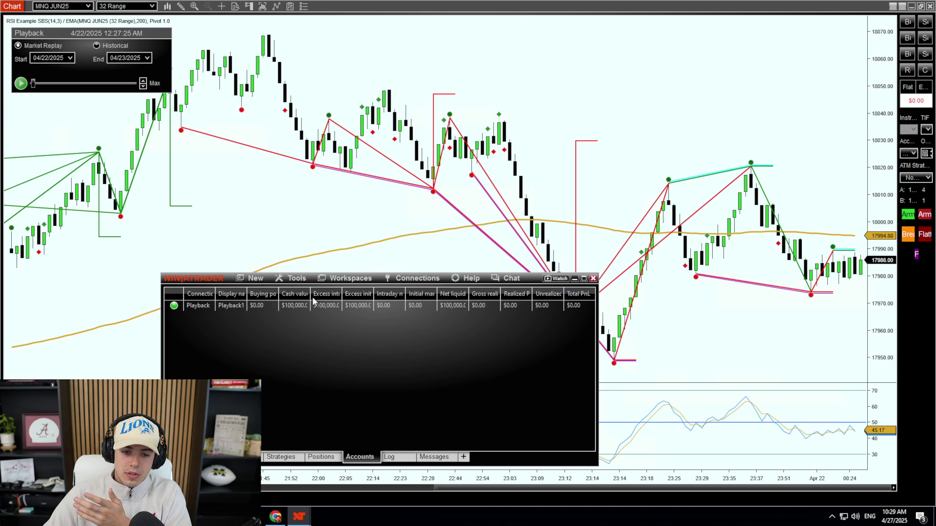
{"action": "left_click", "coordinate": [299, 281]}
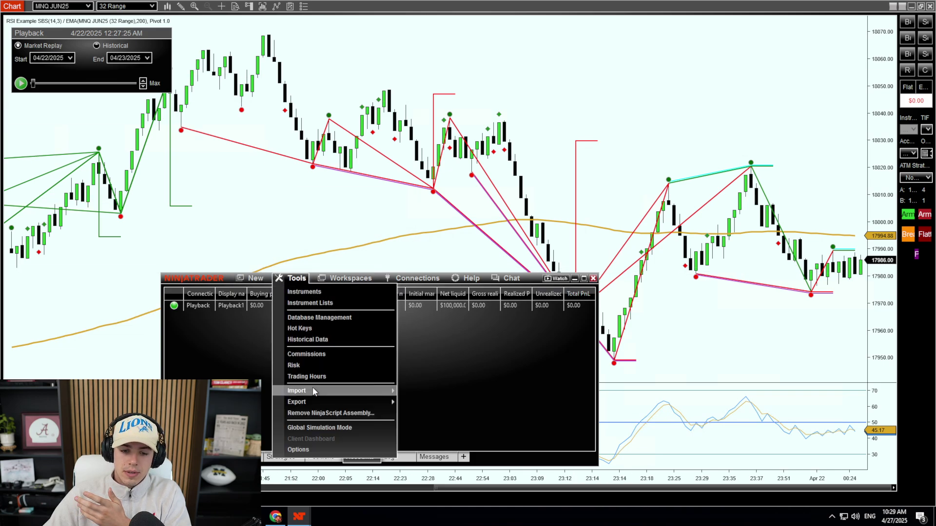
{"action": "mouse_move", "coordinate": [362, 392]}
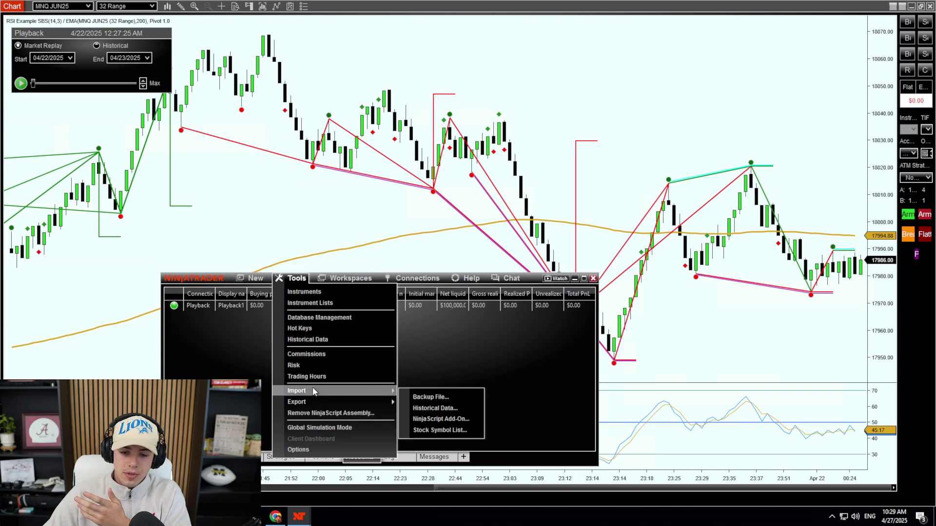
{"action": "left_click", "coordinate": [439, 419]}
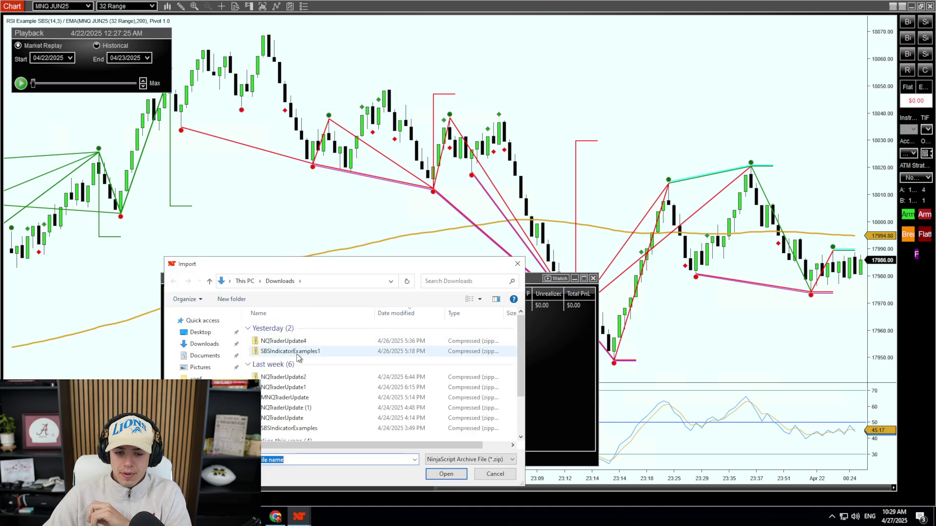
{"action": "left_click", "coordinate": [318, 351]}
{"action": "left_click", "coordinate": [518, 264]}
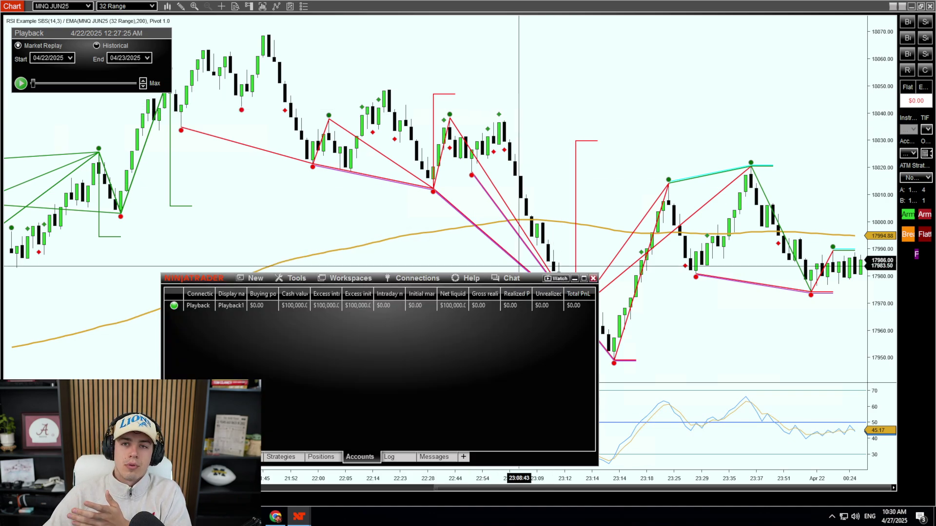
{"action": "left_click", "coordinate": [586, 98]}
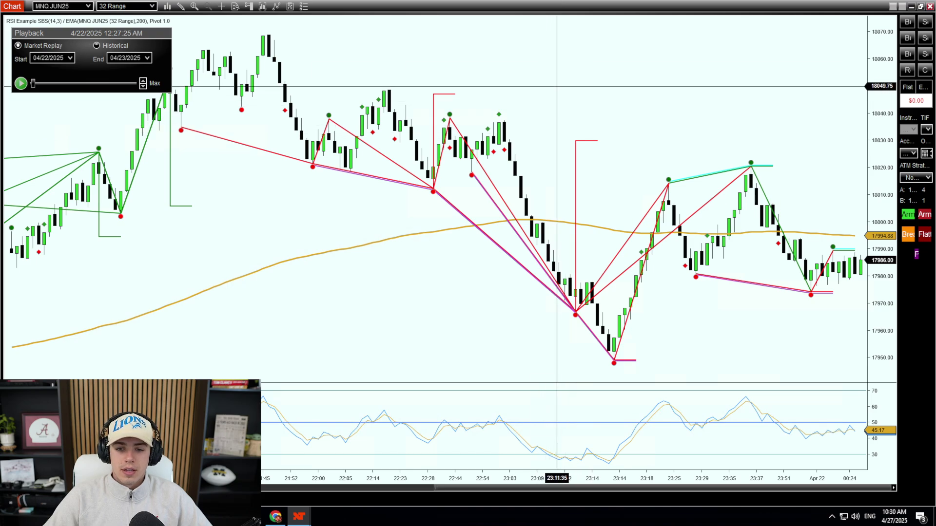
Step: Remove the configured RSI Example SBS strategy from the chart and apply the change
{"action": "right_click", "coordinate": [535, 71]}
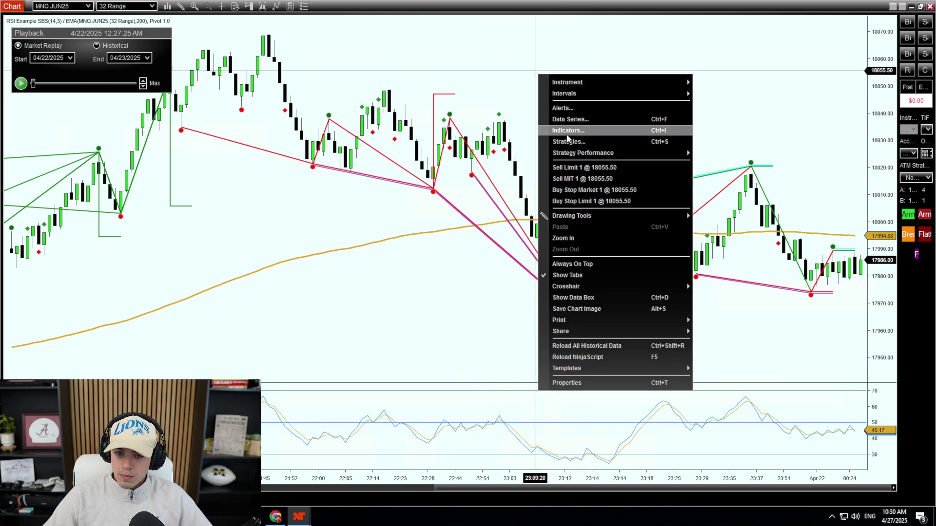
{"action": "left_click", "coordinate": [561, 139]}
{"action": "left_click", "coordinate": [460, 472]}
{"action": "left_click", "coordinate": [732, 497]}
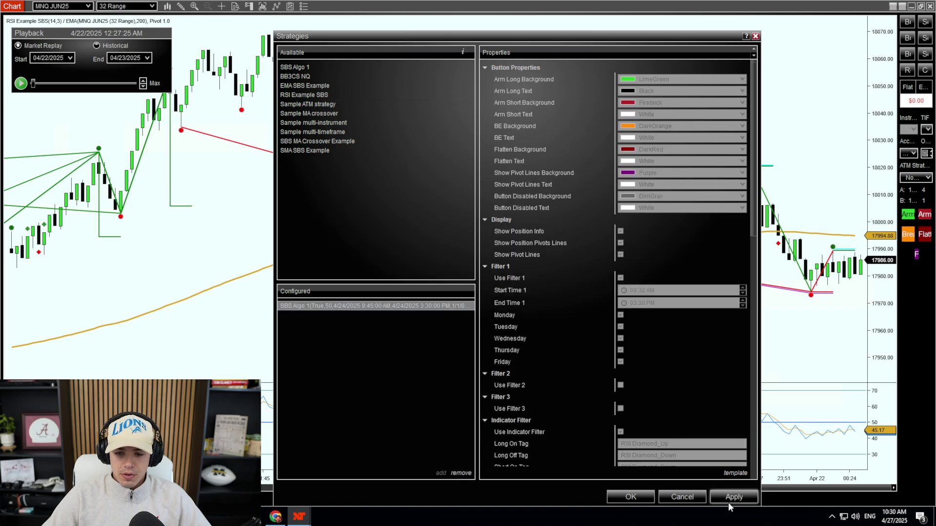
Step: Add the EMA SBS Example strategy with EMAPeriod 200, enable it and apply
{"action": "left_click", "coordinate": [300, 87]}
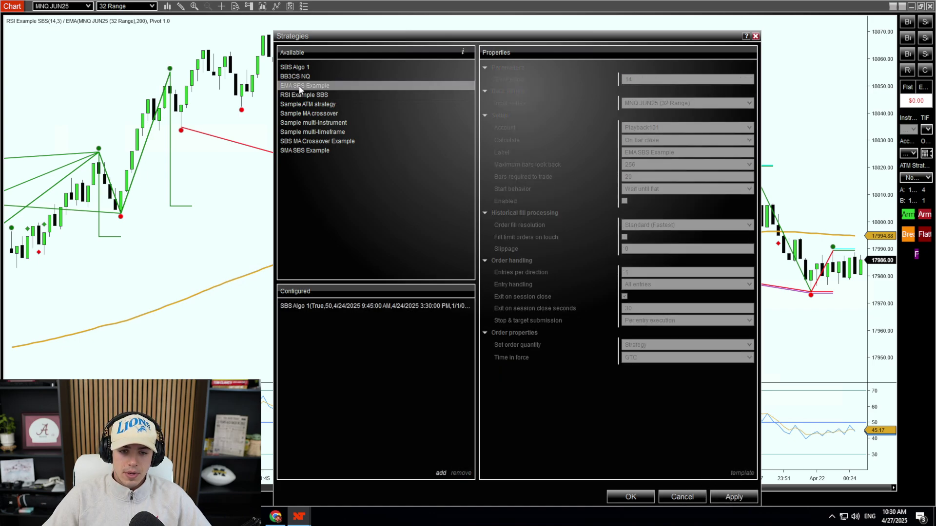
{"action": "double_click", "coordinate": [301, 87]}
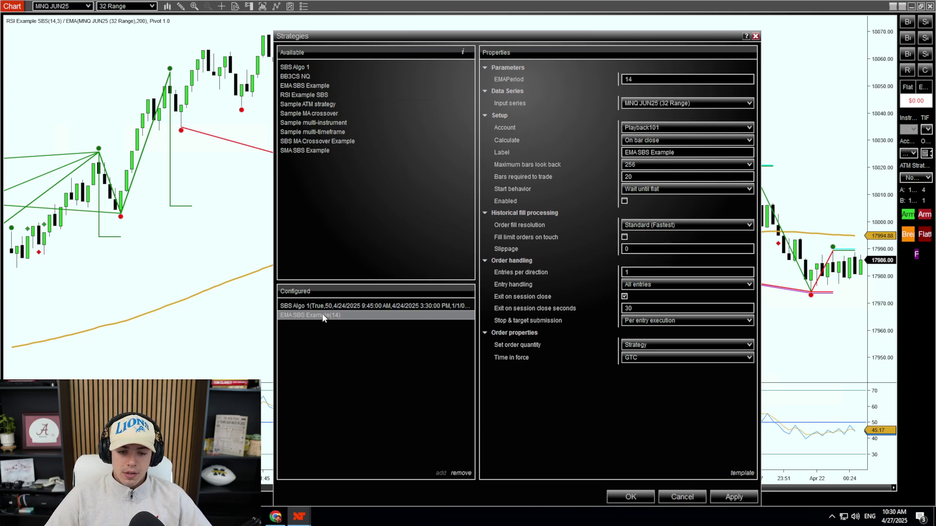
{"action": "left_click", "coordinate": [643, 78]}
{"action": "key", "text": "BackSpace"}
{"action": "type", "text": "200"}
{"action": "left_click", "coordinate": [624, 201]}
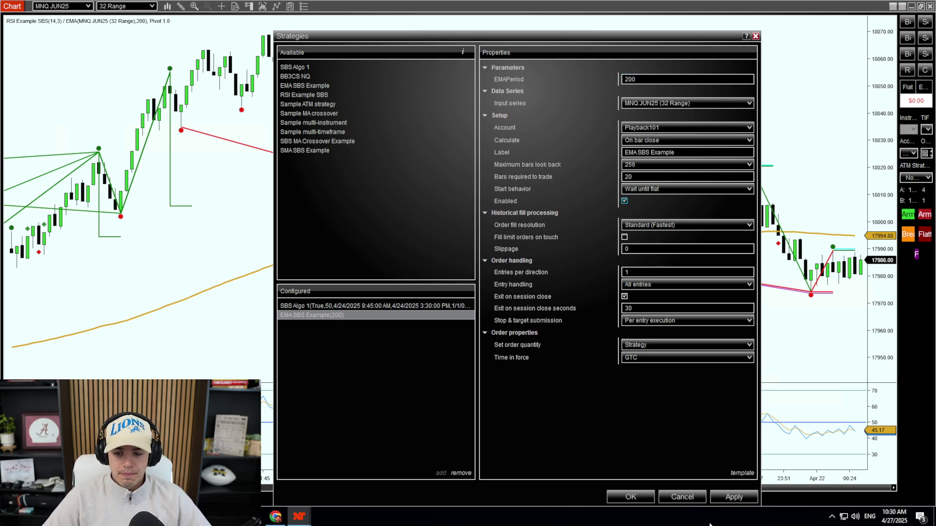
{"action": "left_click", "coordinate": [732, 496]}
Step: Disable the configured SBS Algo 1 strategy and apply the change
{"action": "left_click", "coordinate": [344, 306]}
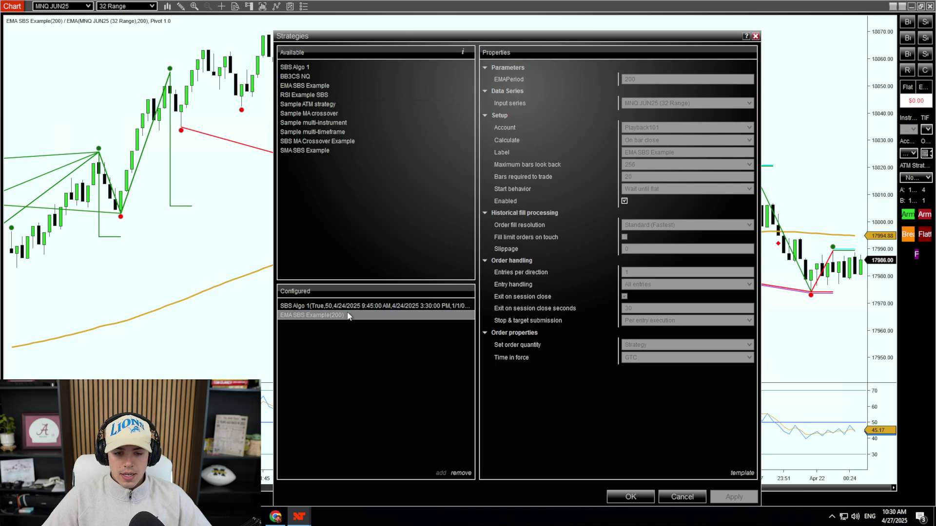
{"action": "scroll", "coordinate": [616, 388], "scroll_direction": "down", "scroll_amount": 10}
{"action": "scroll", "coordinate": [615, 382], "scroll_direction": "down", "scroll_amount": 5}
{"action": "left_click", "coordinate": [621, 344]}
{"action": "left_click", "coordinate": [716, 496]}
Step: Clear the Long On, Long Off, Short On and Short Off tags in SBS Algo 1's Indicator Filter
{"action": "scroll", "coordinate": [660, 236], "scroll_direction": "up", "scroll_amount": 12}
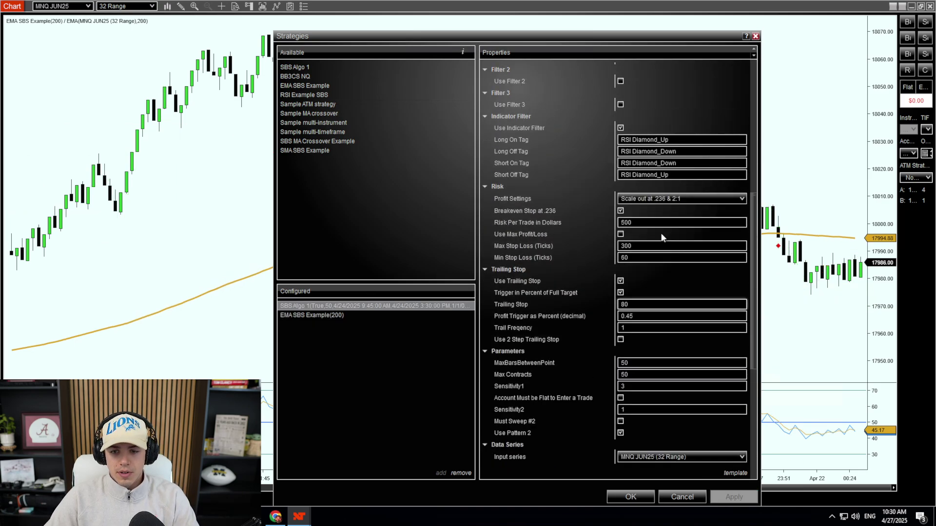
{"action": "left_click_drag", "start_coordinate": [638, 280], "coordinate": [671, 280]}
{"action": "key", "text": "BackSpace"}
{"action": "key", "text": "BackSpace"}
{"action": "key", "text": "BackSpace"}
{"action": "key", "text": "BackSpace"}
{"action": "key", "text": "BackSpace"}
{"action": "key", "text": "BackSpace"}
{"action": "key", "text": "BackSpace"}
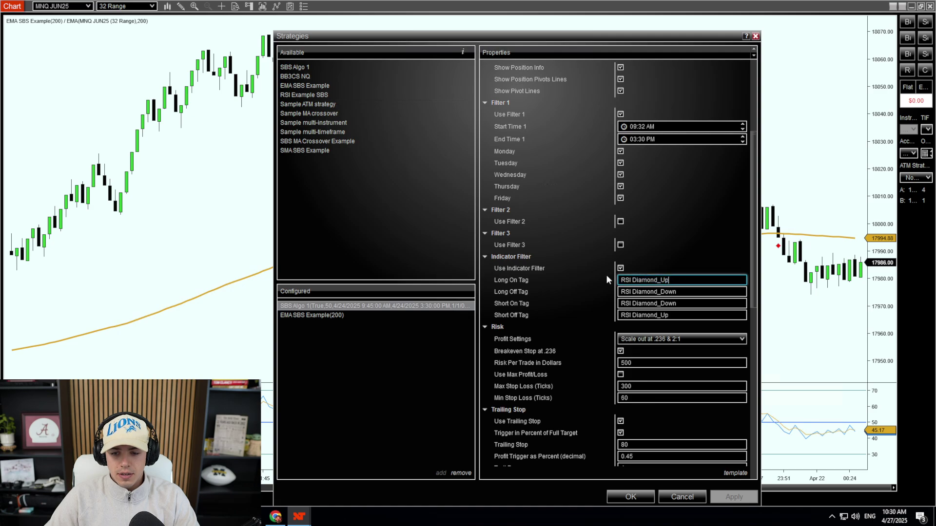
{"action": "key", "text": "Tab"}
{"action": "key", "text": "BackSpace"}
{"action": "key", "text": "Tab"}
{"action": "key", "text": "BackSpace"}
{"action": "key", "text": "Tab"}
{"action": "key", "text": "BackSpace"}
{"action": "left_click", "coordinate": [629, 281]}
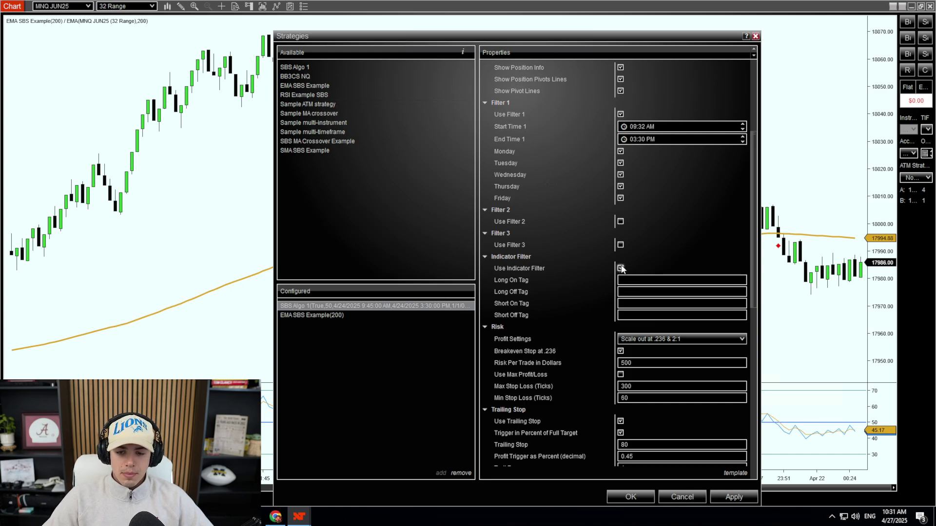
Step: Apply the cleared tags with Use Indicator Filter kept on, and close the strategy settings
{"action": "left_click", "coordinate": [620, 268]}
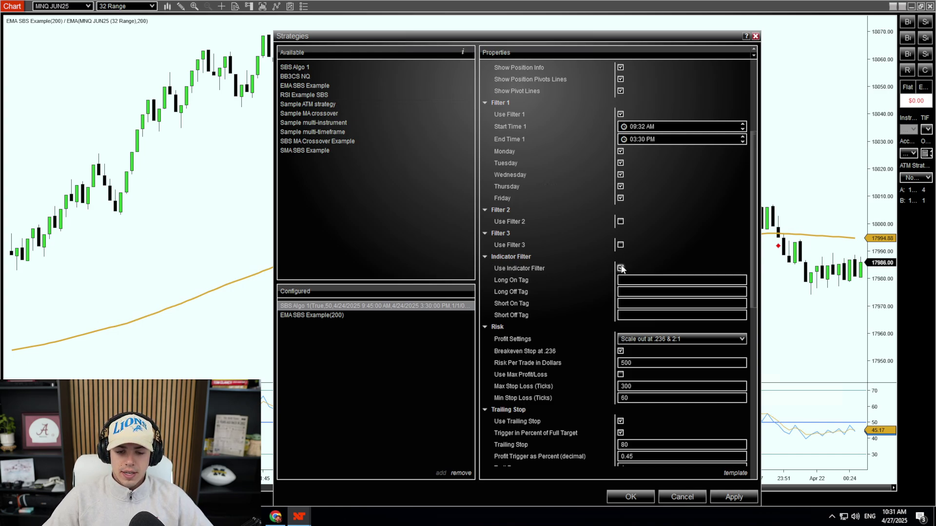
{"action": "left_click", "coordinate": [733, 497]}
{"action": "left_click_drag", "start_coordinate": [614, 39], "coordinate": [628, 19]}
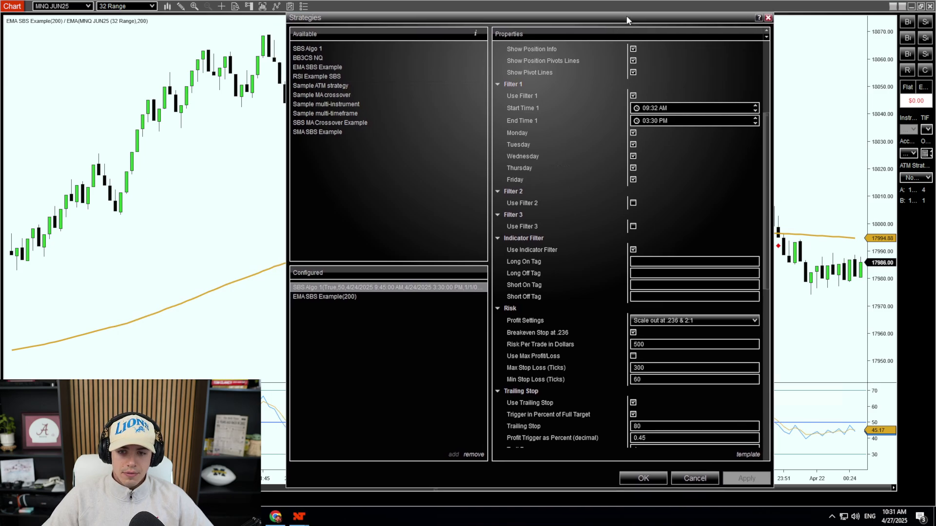
{"action": "mouse_move", "coordinate": [301, 518]}
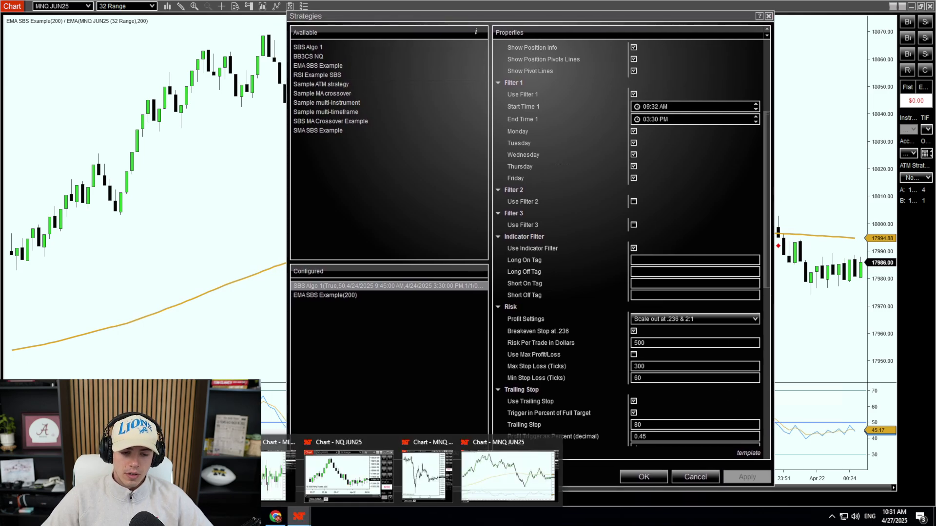
{"action": "left_click", "coordinate": [643, 476]}
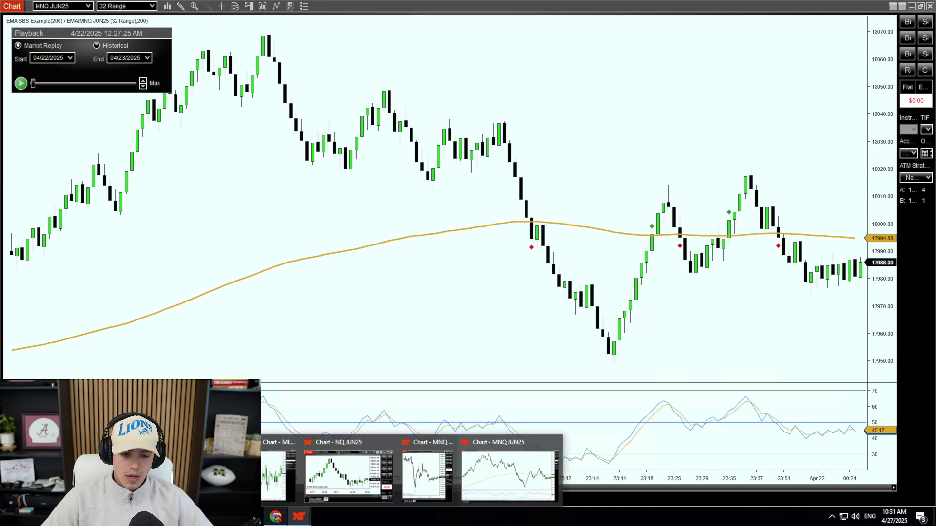
Step: Open a new NinjaScript Editor from the NinjaTrader control window and place it over the chart
{"action": "left_click", "coordinate": [343, 476]}
{"action": "left_click_drag", "start_coordinate": [537, 267], "coordinate": [633, 188]}
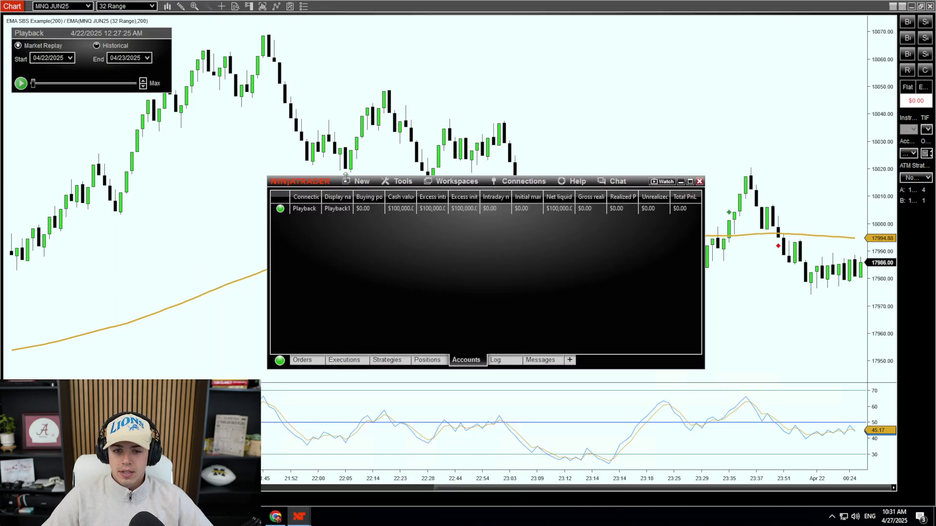
{"action": "left_click", "coordinate": [360, 184]}
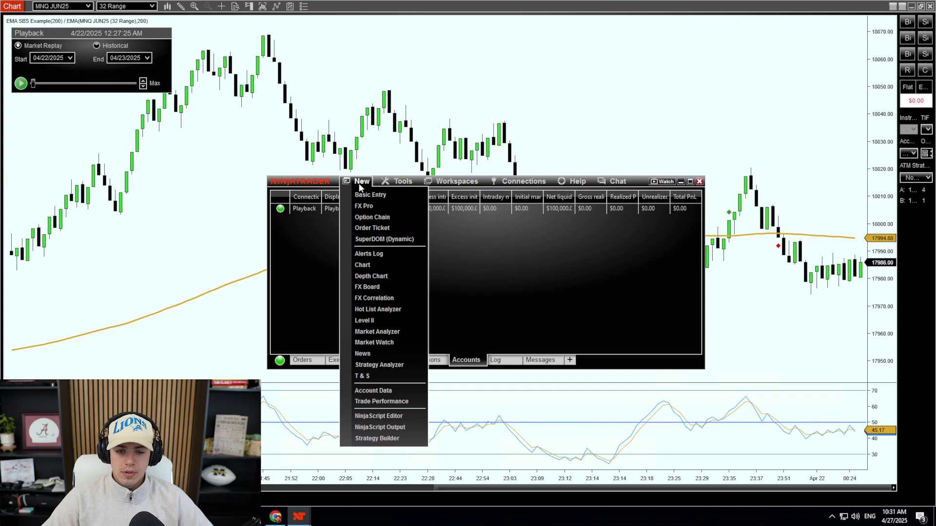
{"action": "left_click", "coordinate": [373, 421]}
{"action": "left_click_drag", "start_coordinate": [522, 46], "coordinate": [663, 35]}
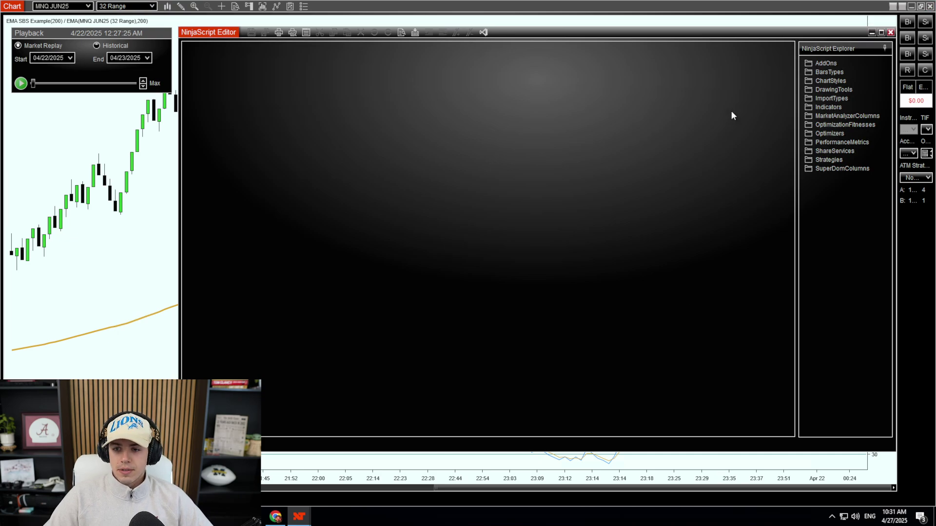
Step: Open the EMA21 strategy's source code from the Strategies folder
{"action": "left_click", "coordinate": [827, 161]}
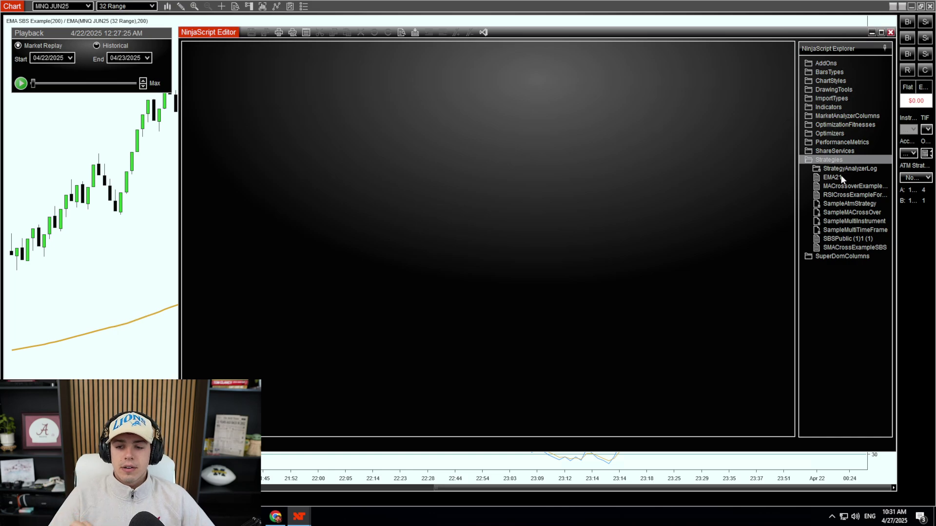
{"action": "left_click", "coordinate": [840, 177]}
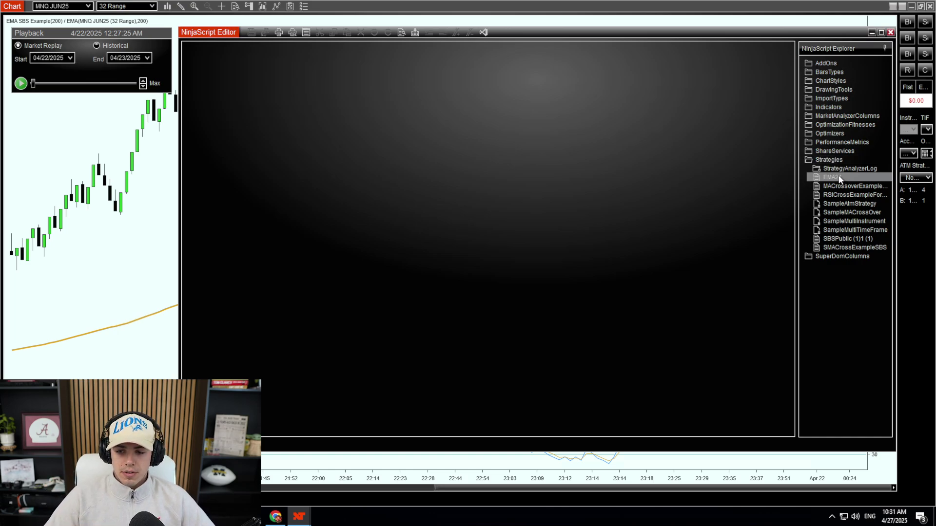
{"action": "double_click", "coordinate": [840, 177]}
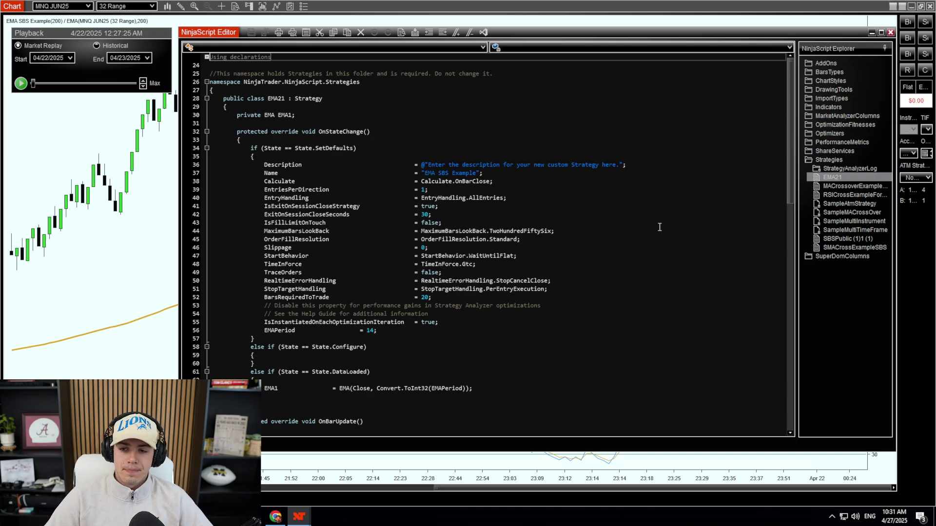
Step: Copy the tag name EMA21 Diamond_Up from the Set 1 Draw.Diamond line in OnBarUpdate and minimize the code editor
{"action": "left_click_drag", "start_coordinate": [793, 86], "coordinate": [791, 154]}
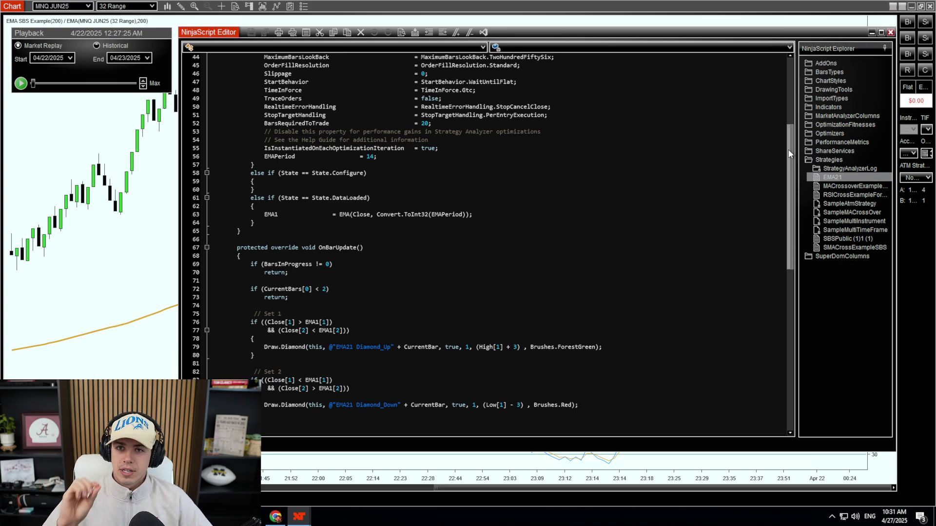
{"action": "left_click_drag", "start_coordinate": [788, 150], "coordinate": [775, 209]}
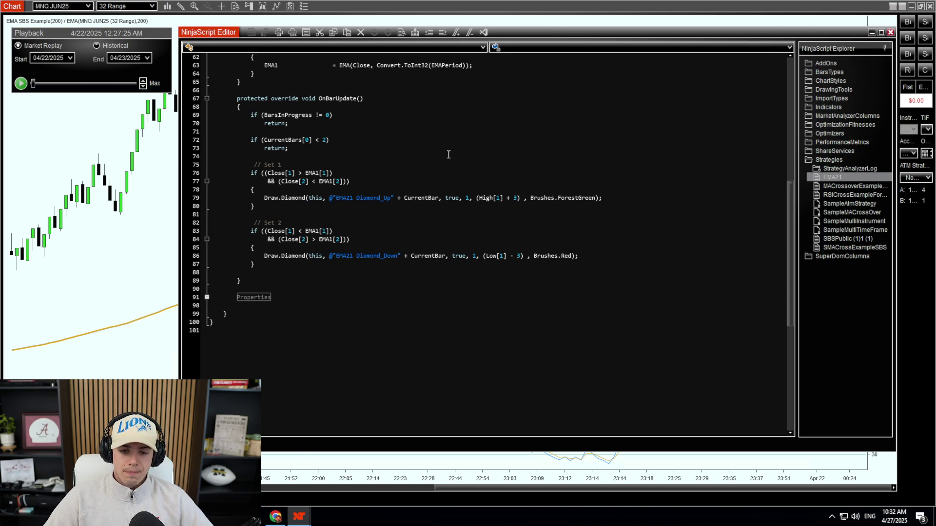
{"action": "left_click_drag", "start_coordinate": [336, 198], "coordinate": [390, 201]}
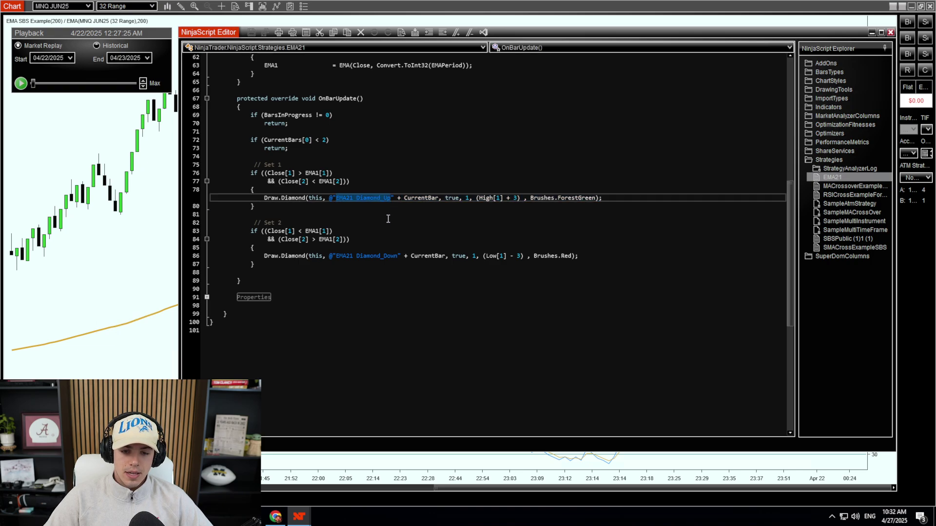
{"action": "right_click", "coordinate": [381, 199]}
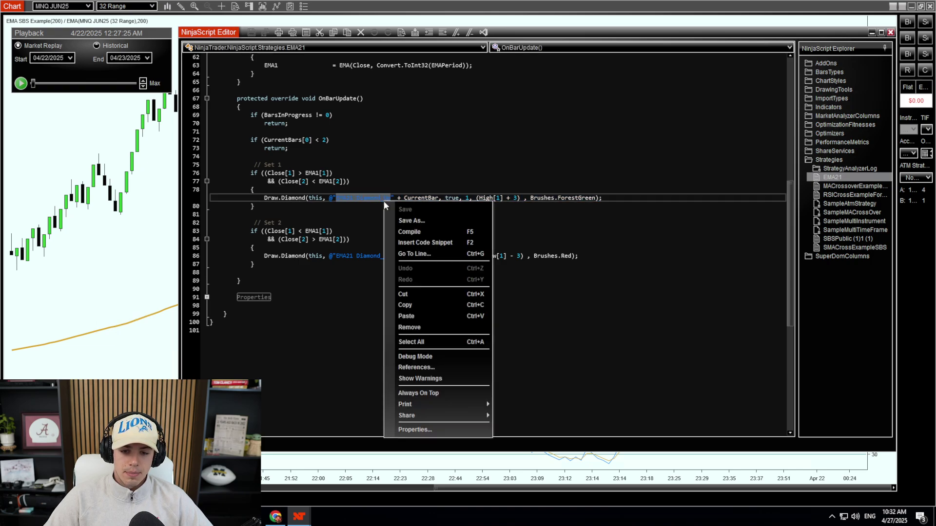
{"action": "left_click", "coordinate": [412, 305]}
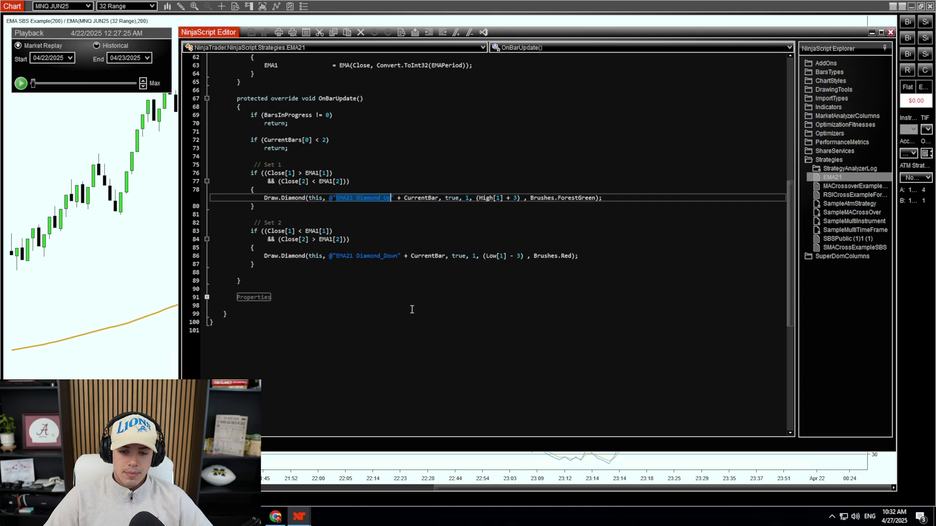
{"action": "left_click", "coordinate": [872, 33]}
Step: Open the chart's strategy settings and paste EMA21 Diamond_Up as SBS Algo 1's Long On Tag in the Indicator Filter
{"action": "left_click", "coordinate": [551, 82]}
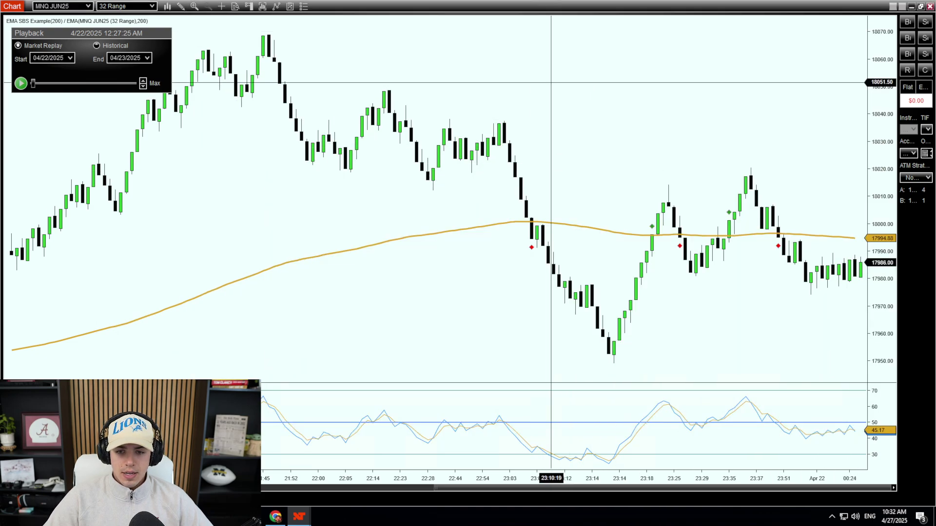
{"action": "right_click", "coordinate": [551, 82]}
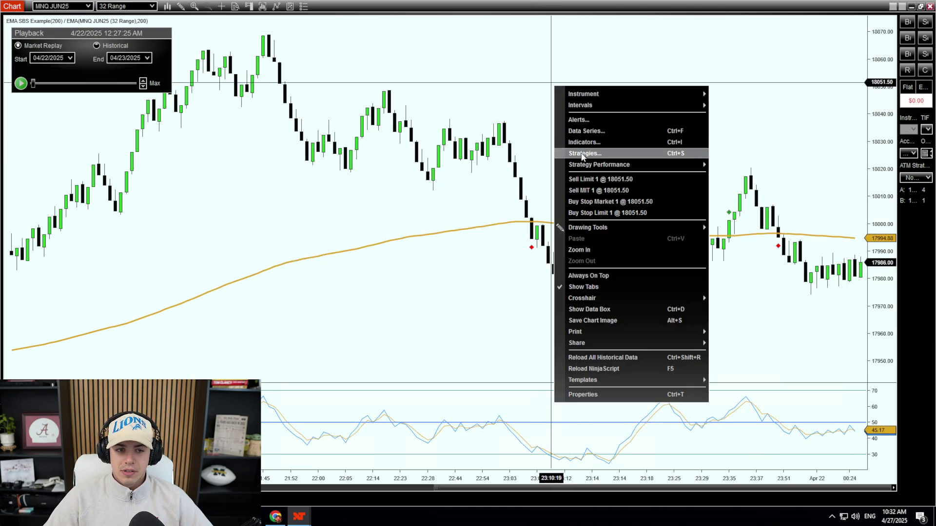
{"action": "left_click", "coordinate": [582, 154]}
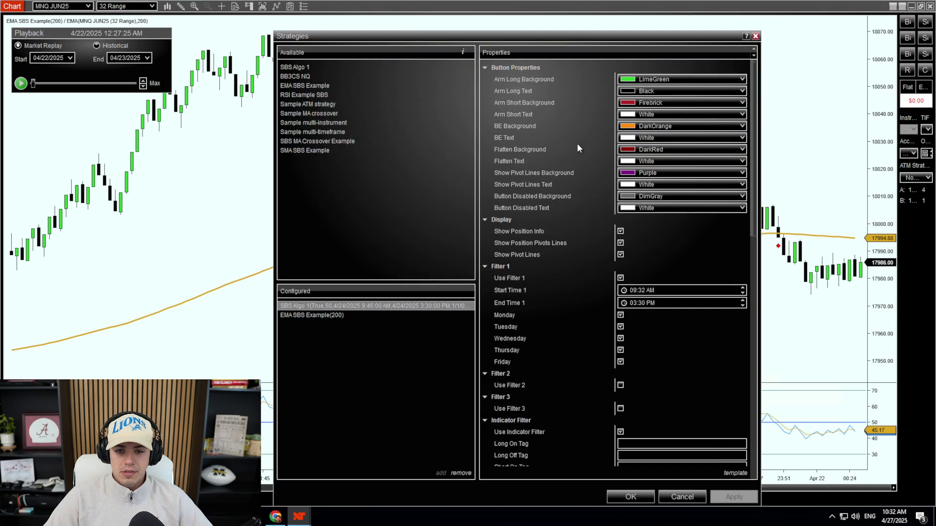
{"action": "scroll", "coordinate": [558, 171], "scroll_direction": "down", "scroll_amount": 3}
{"action": "scroll", "coordinate": [559, 170], "scroll_direction": "down", "scroll_amount": 3}
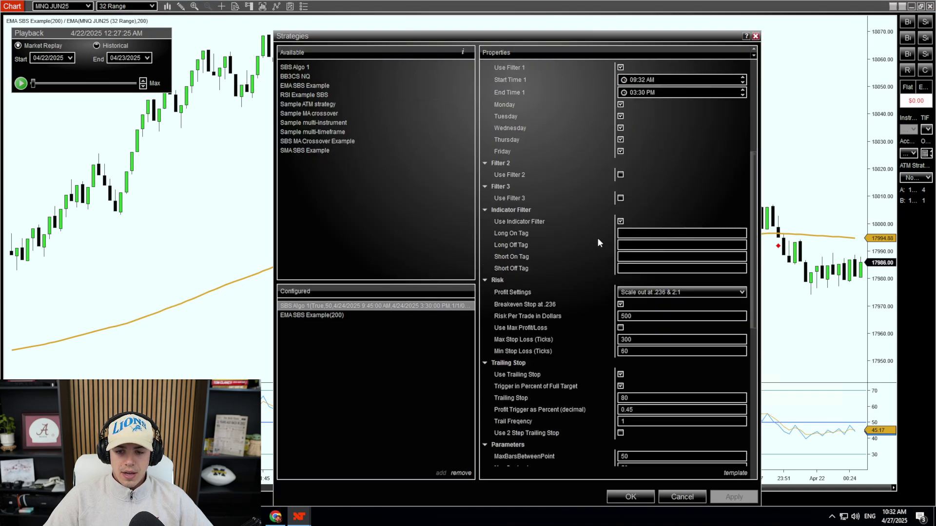
{"action": "left_click", "coordinate": [624, 233]}
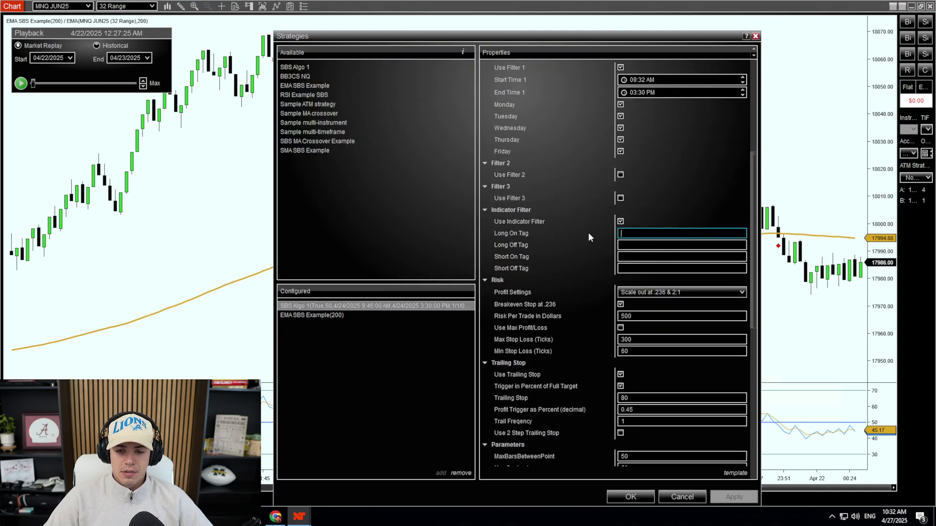
{"action": "key", "text": "ctrl+v"}
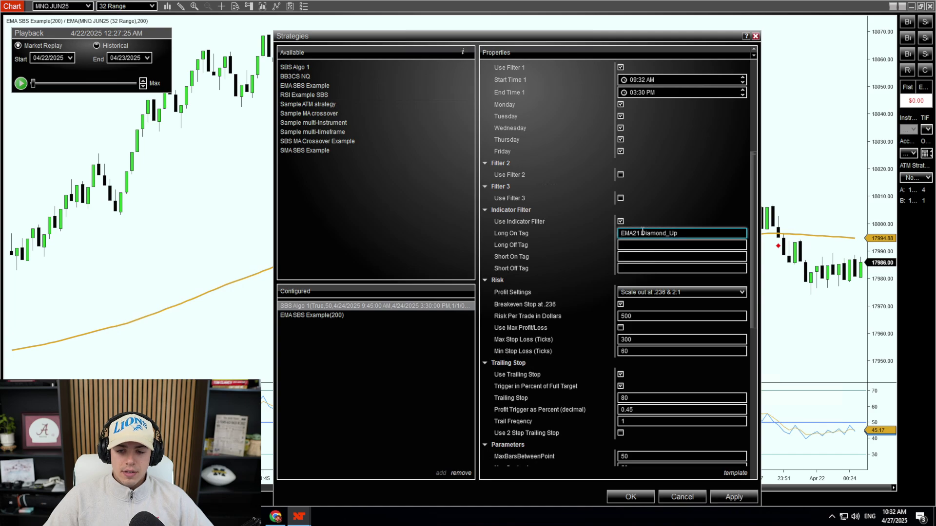
{"action": "left_click_drag", "start_coordinate": [676, 234], "coordinate": [610, 237]}
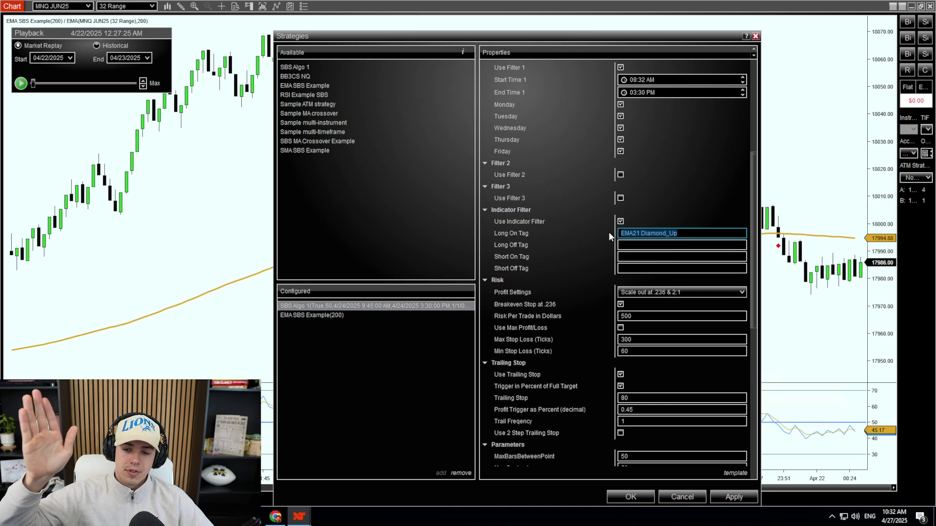
{"action": "left_click", "coordinate": [688, 233]}
{"action": "left_click_drag", "start_coordinate": [688, 233], "coordinate": [595, 240]}
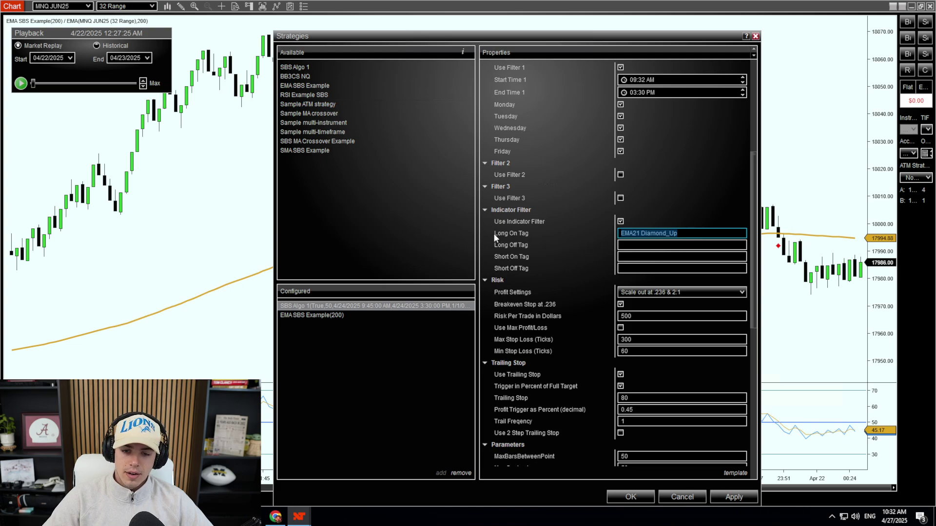
{"action": "left_click_drag", "start_coordinate": [688, 233], "coordinate": [637, 233]}
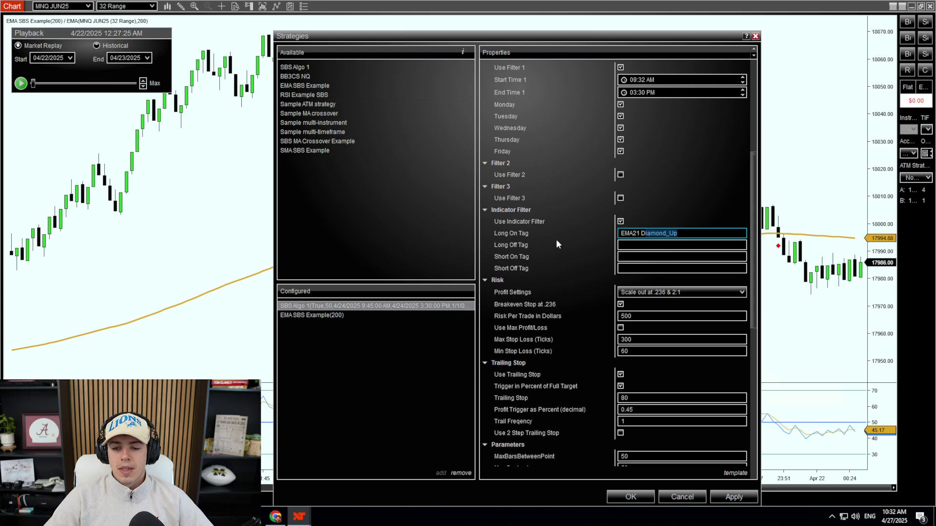
{"action": "left_click", "coordinate": [686, 234]}
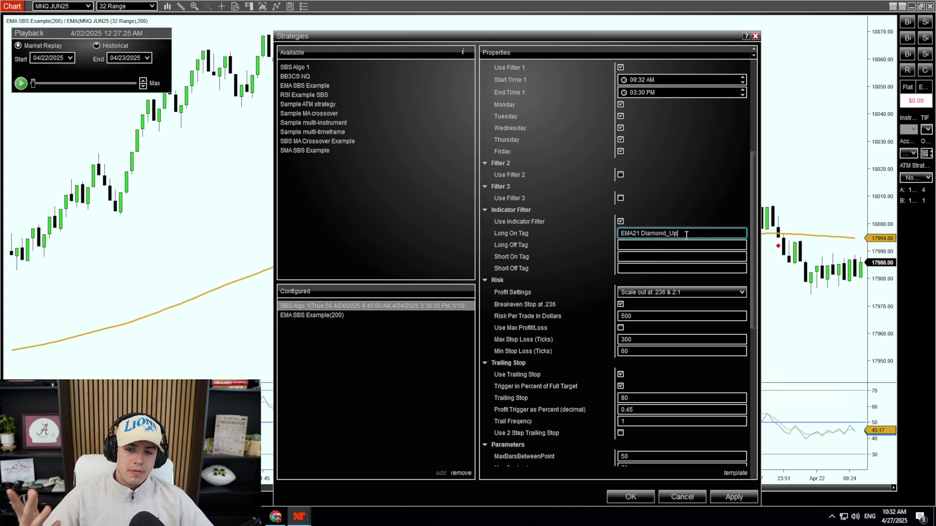
Step: Set SBS Algo 1's Short Off Tag to EMA21 Diamond_Up, apply the change and close the strategy settings
{"action": "left_click", "coordinate": [625, 268]}
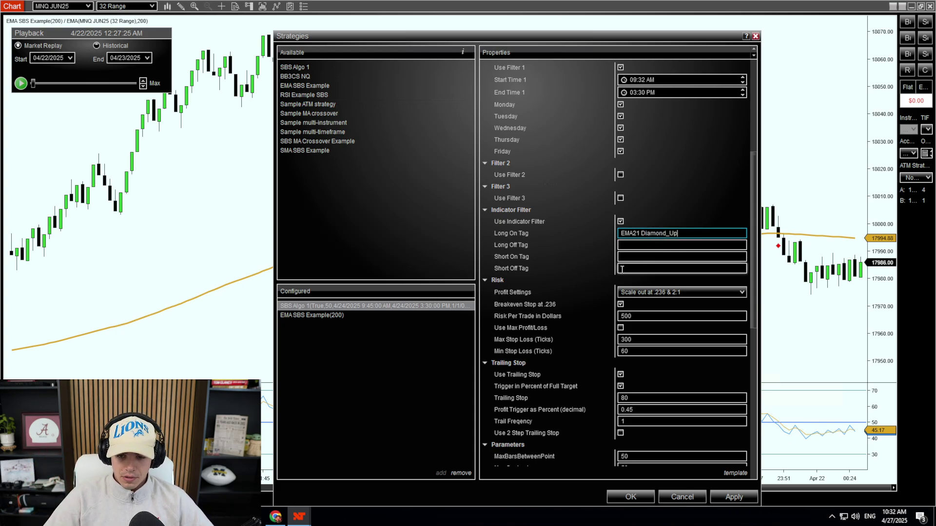
{"action": "key", "text": "ctrl+v"}
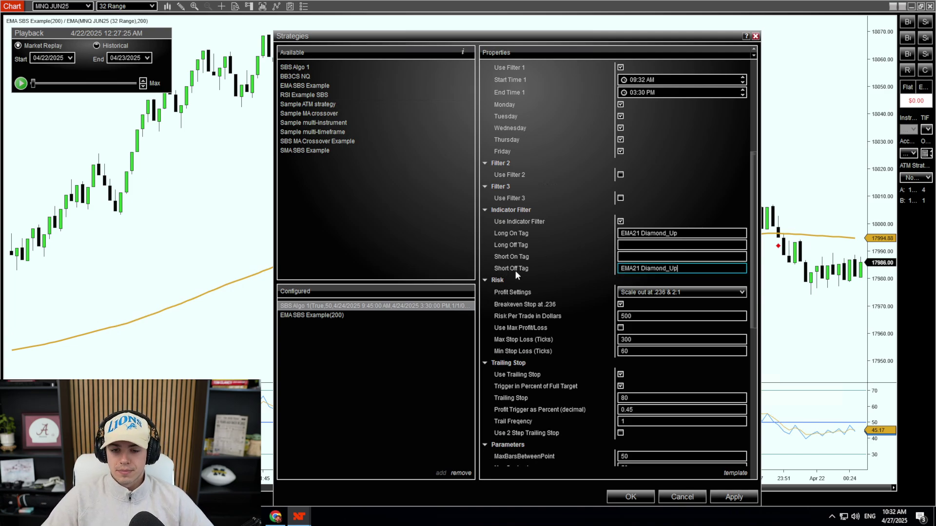
{"action": "left_click", "coordinate": [733, 497]}
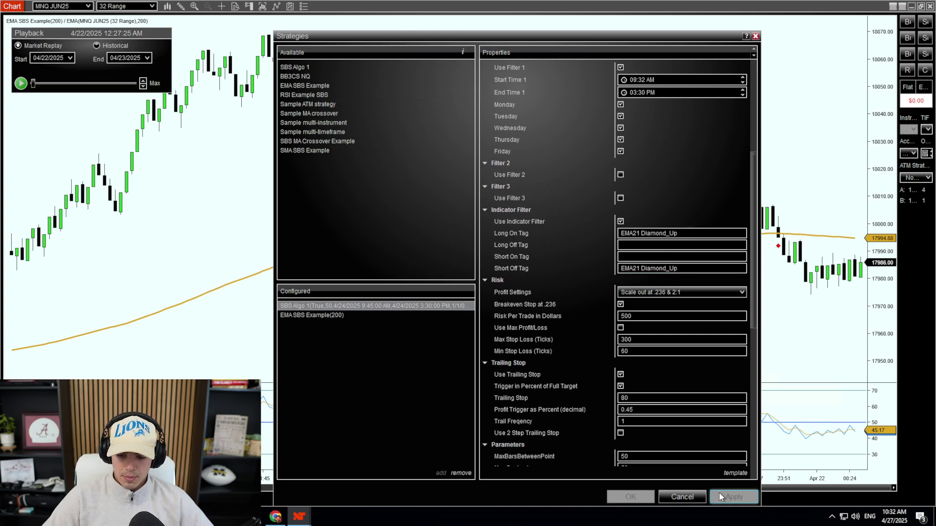
{"action": "left_click", "coordinate": [629, 497]}
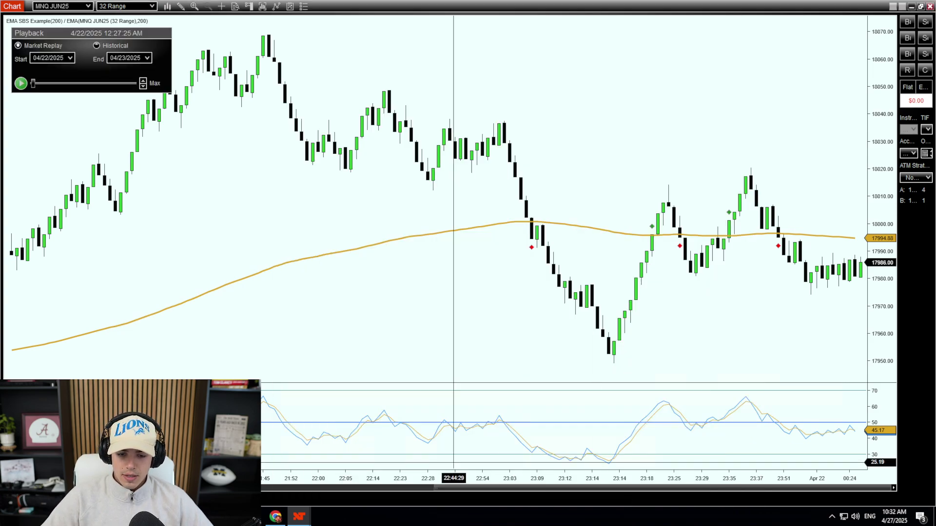
Step: Return to the EMA21 code, copy the tag name EMA21 Diamond_Down from the Set 2 Draw.Diamond line, and minimize the editor
{"action": "mouse_move", "coordinate": [300, 516]}
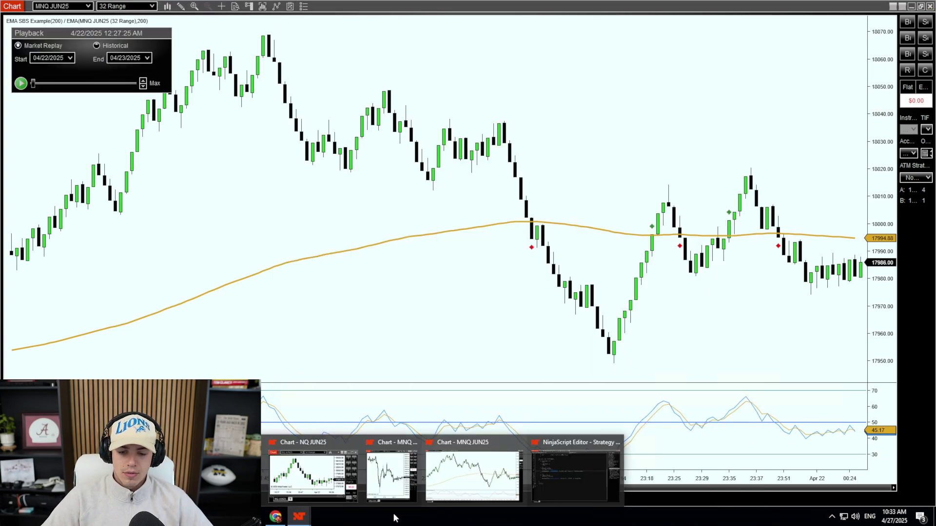
{"action": "left_click", "coordinate": [575, 491]}
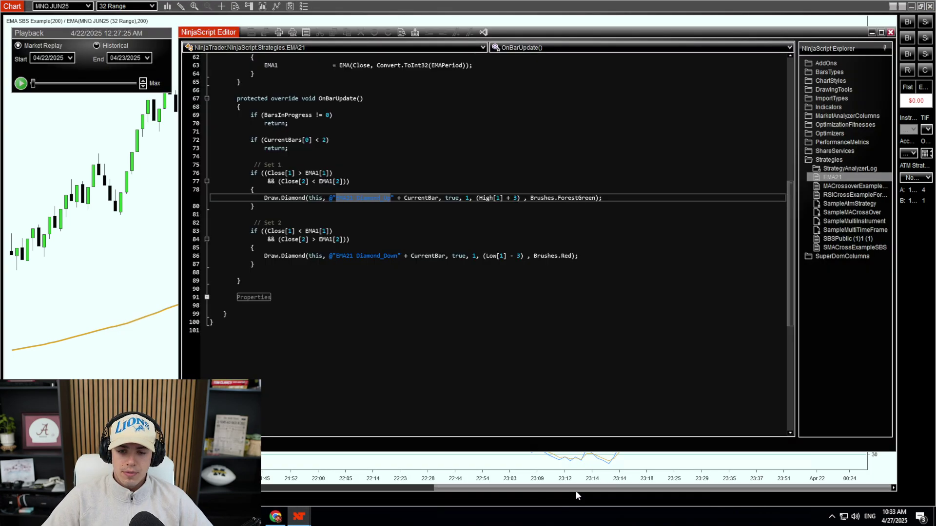
{"action": "left_click", "coordinate": [338, 257]}
{"action": "left_click_drag", "start_coordinate": [348, 257], "coordinate": [397, 257]}
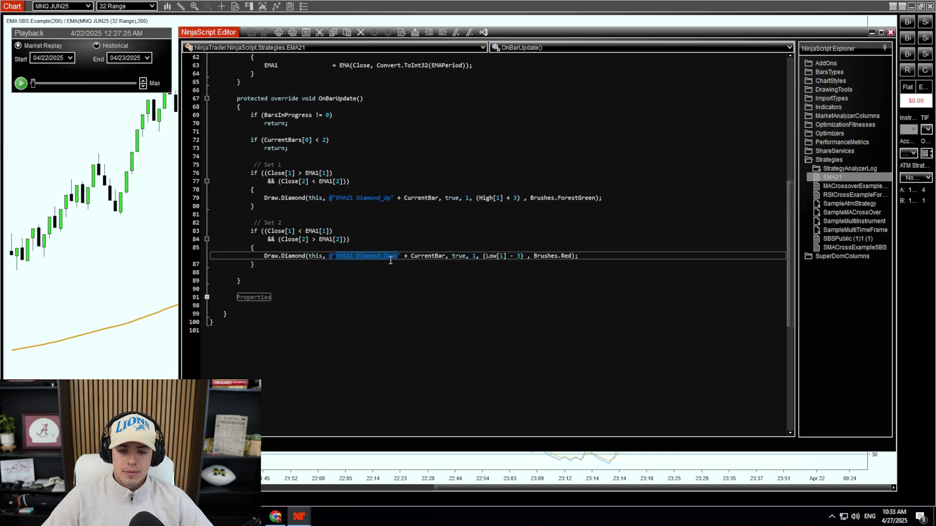
{"action": "right_click", "coordinate": [389, 258]}
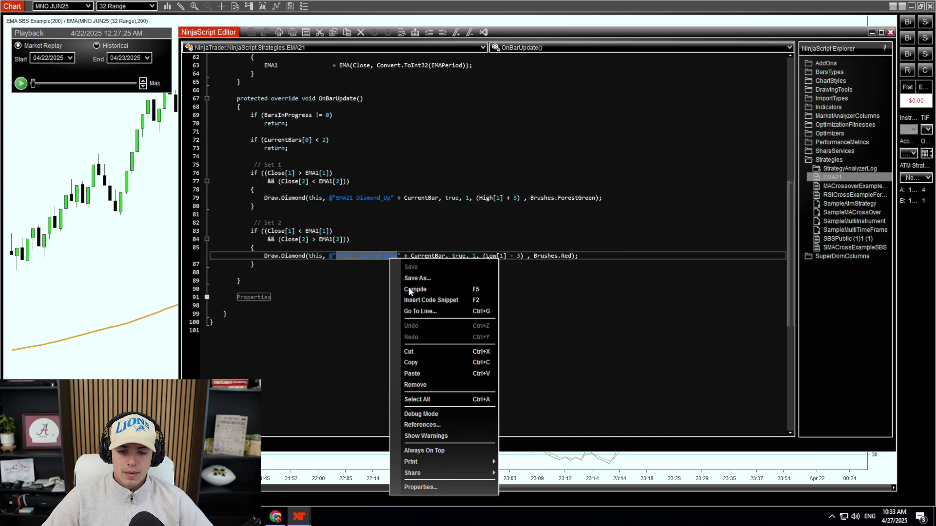
{"action": "left_click", "coordinate": [411, 363]}
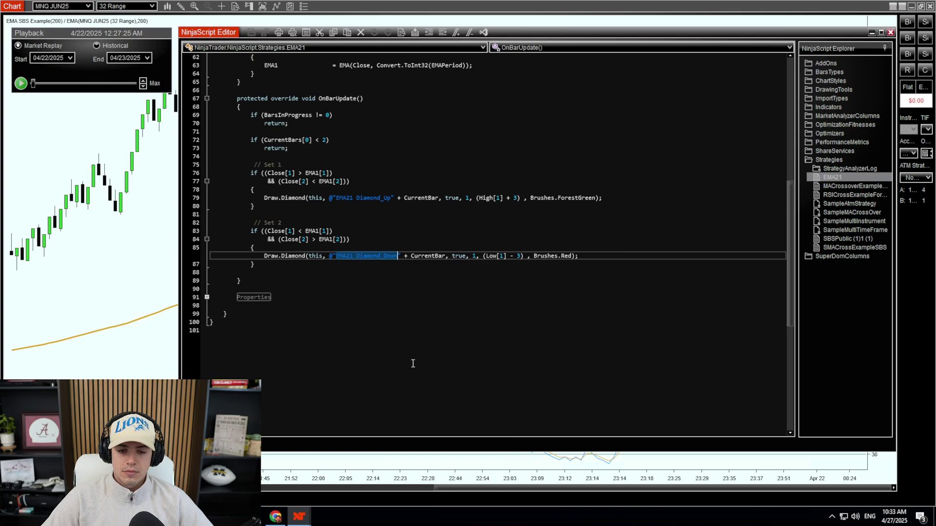
{"action": "left_click", "coordinate": [871, 33]}
Step: Reopen the chart's strategy settings and set SBS Algo 1's Long Off Tag and Short On Tag to EMA21 Diamond_Down
{"action": "right_click", "coordinate": [620, 105]}
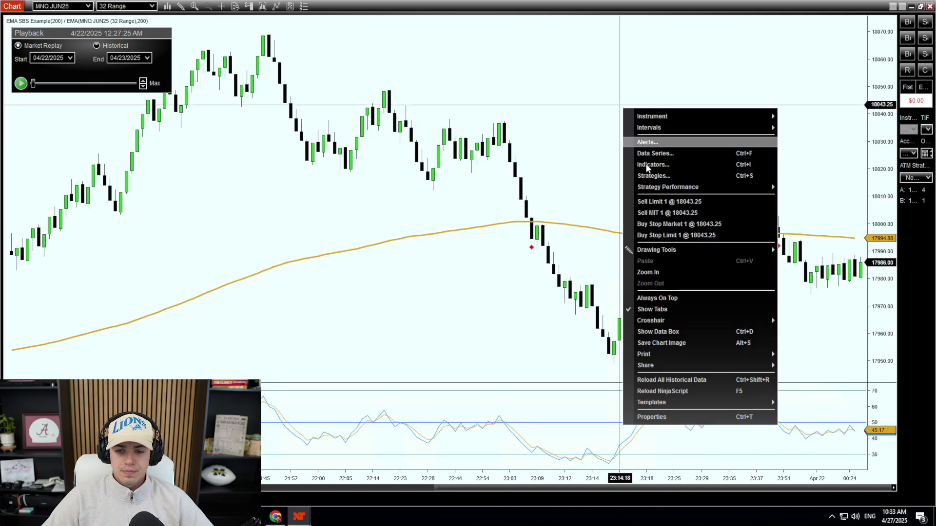
{"action": "left_click", "coordinate": [652, 176]}
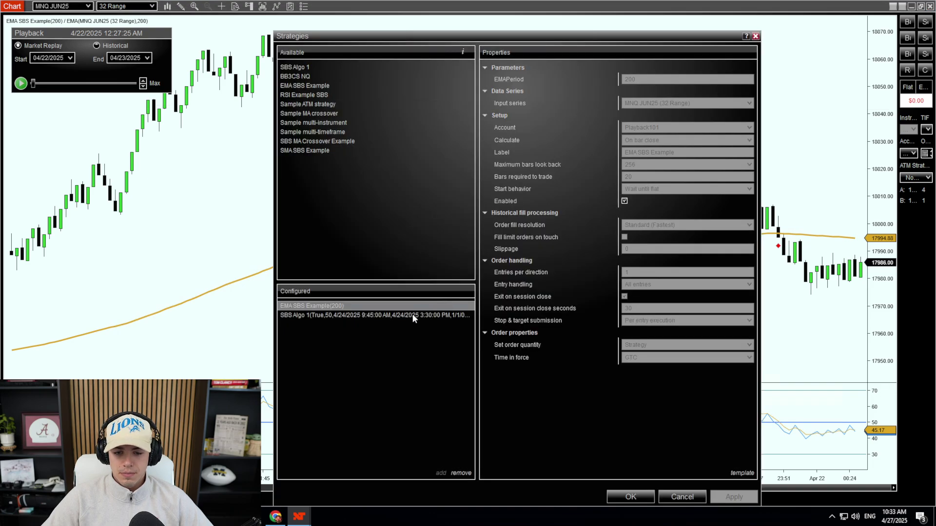
{"action": "left_click", "coordinate": [434, 317]}
{"action": "scroll", "coordinate": [632, 256], "scroll_direction": "down", "scroll_amount": 5}
{"action": "left_click", "coordinate": [630, 245]}
{"action": "key", "text": "ctrl+v"}
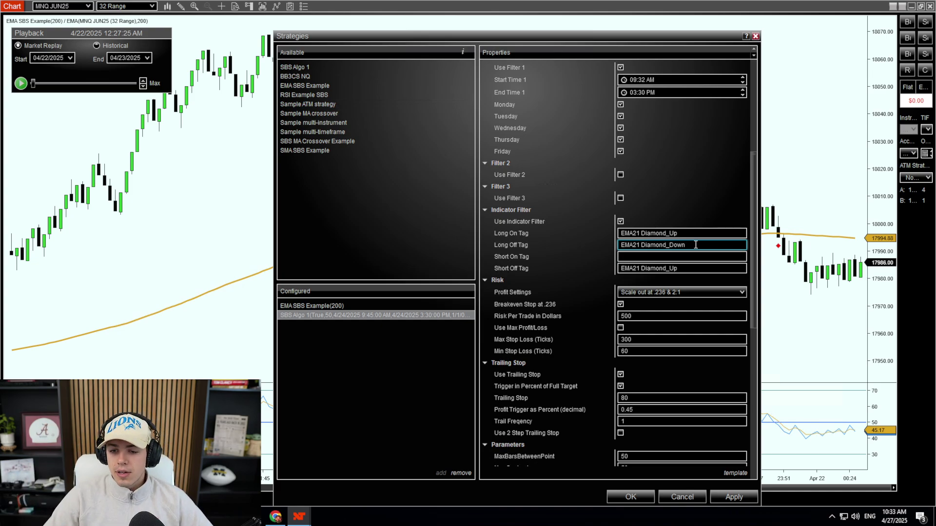
{"action": "left_click", "coordinate": [625, 256]}
{"action": "key", "text": "ctrl+v"}
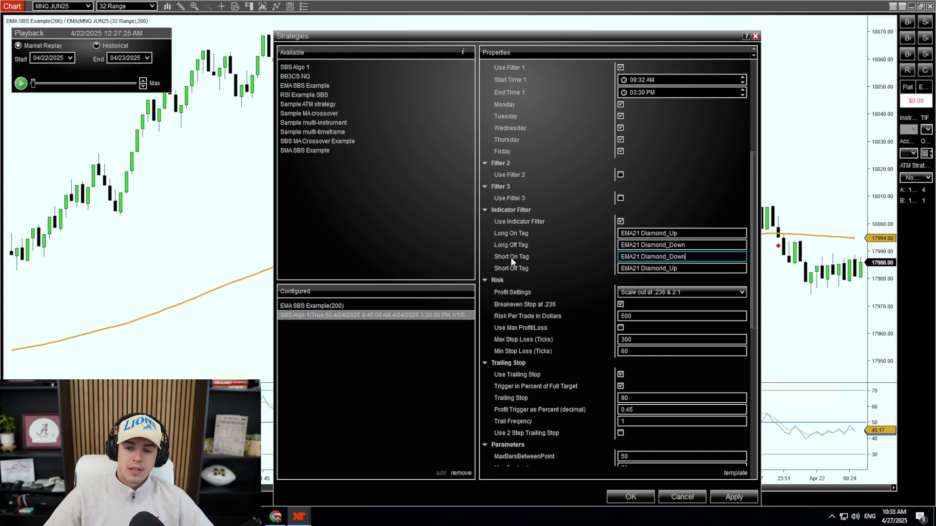
Step: Review SBS Algo 1's time filter, risk, trailing stop and parameter settings, including the maximum and minimum stop loss in ticks
{"action": "scroll", "coordinate": [512, 262], "scroll_direction": "up", "scroll_amount": 7}
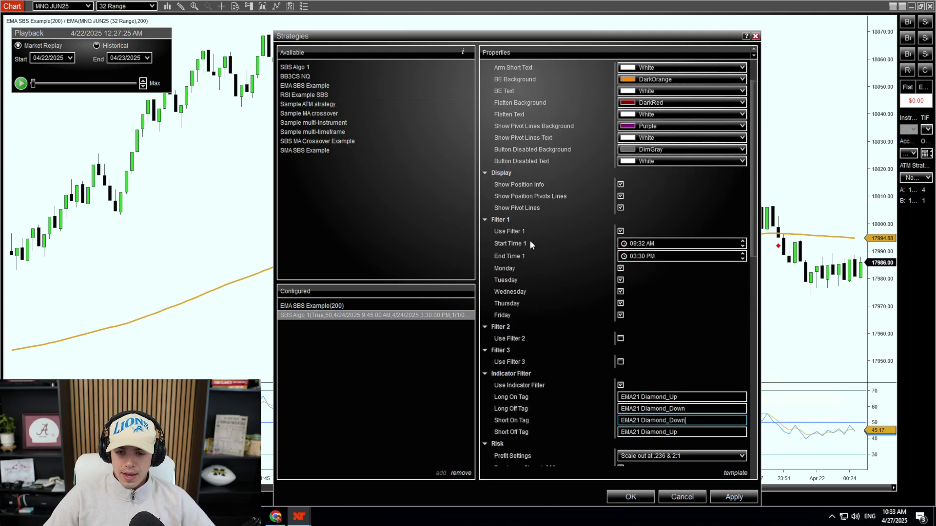
{"action": "scroll", "coordinate": [531, 245], "scroll_direction": "down", "scroll_amount": 9}
{"action": "scroll", "coordinate": [528, 244], "scroll_direction": "down", "scroll_amount": 7}
{"action": "scroll", "coordinate": [536, 246], "scroll_direction": "up", "scroll_amount": 3}
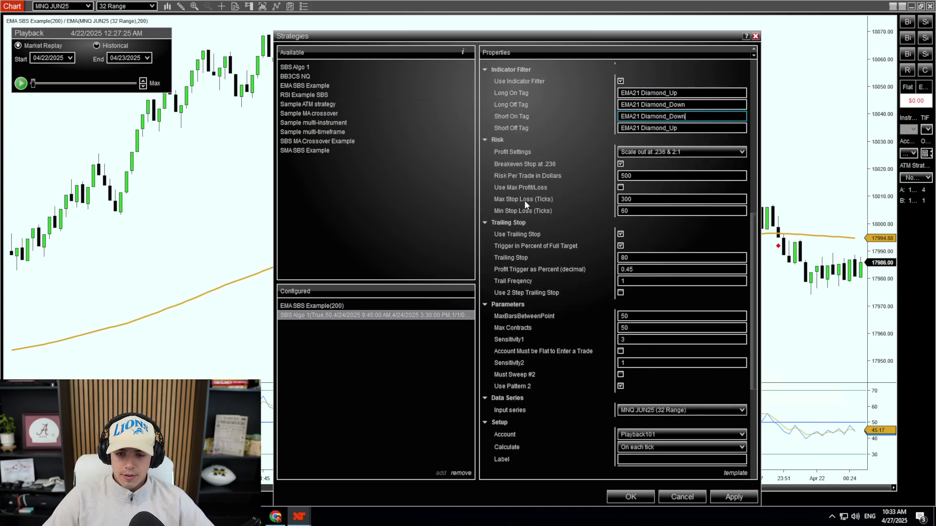
{"action": "scroll", "coordinate": [565, 211], "scroll_direction": "up", "scroll_amount": 3}
{"action": "left_click", "coordinate": [521, 271]}
{"action": "key", "text": "Tab"}
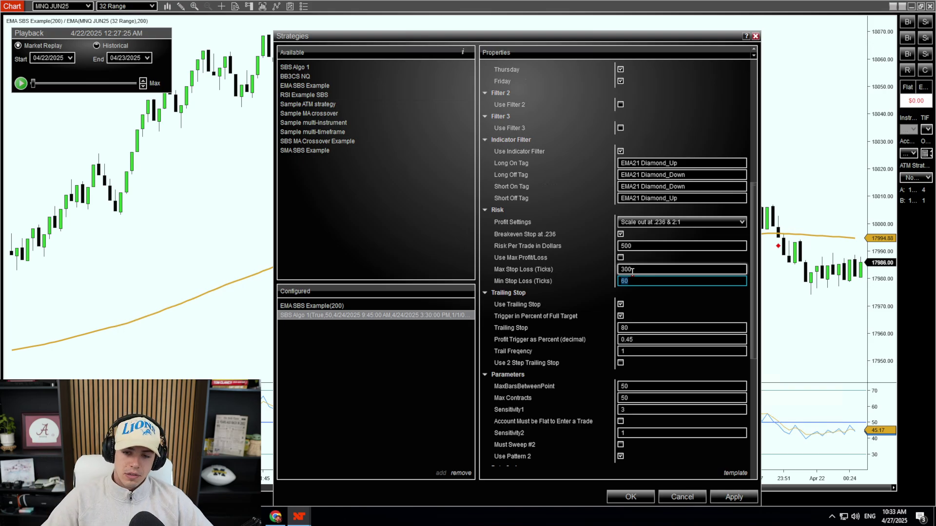
{"action": "left_click", "coordinate": [591, 278]}
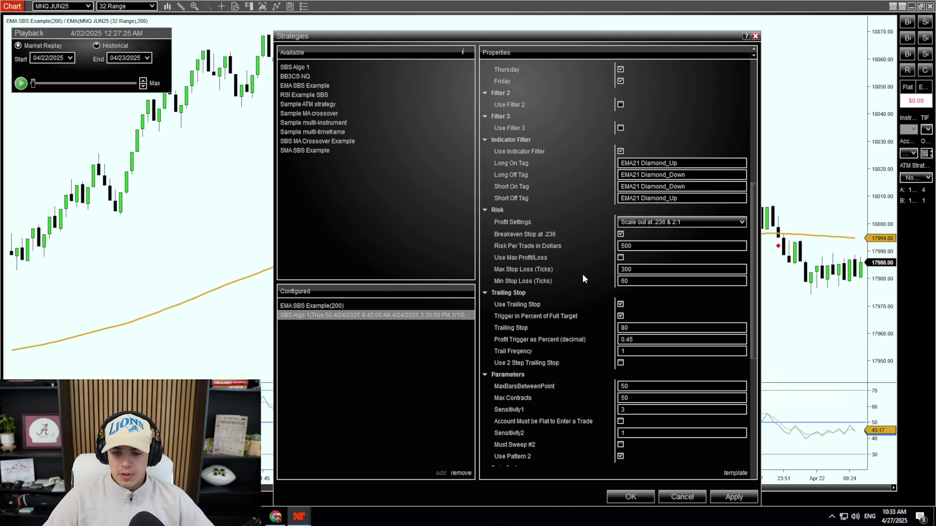
Step: Enable the SBS Algo 1 strategy in its Setup properties
{"action": "scroll", "coordinate": [591, 274], "scroll_direction": "down", "scroll_amount": 5}
{"action": "scroll", "coordinate": [591, 271], "scroll_direction": "down", "scroll_amount": 3}
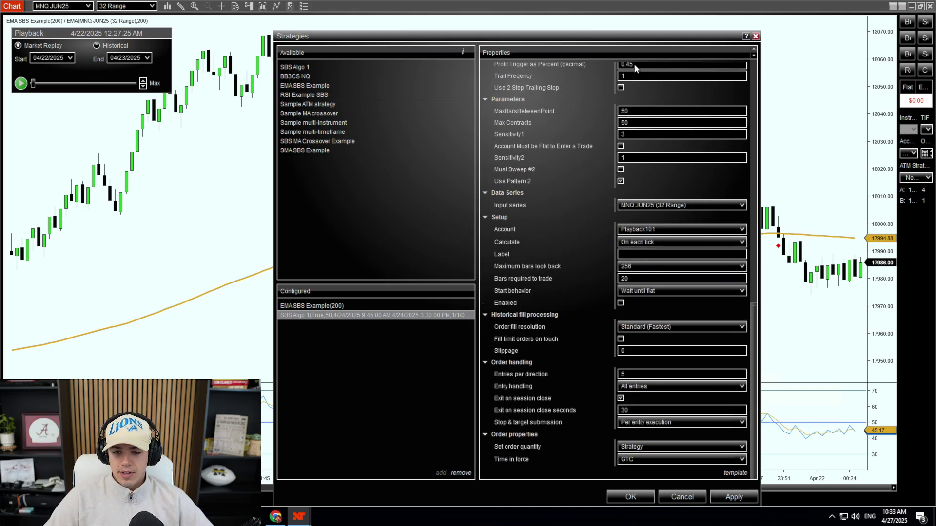
{"action": "left_click", "coordinate": [620, 303]}
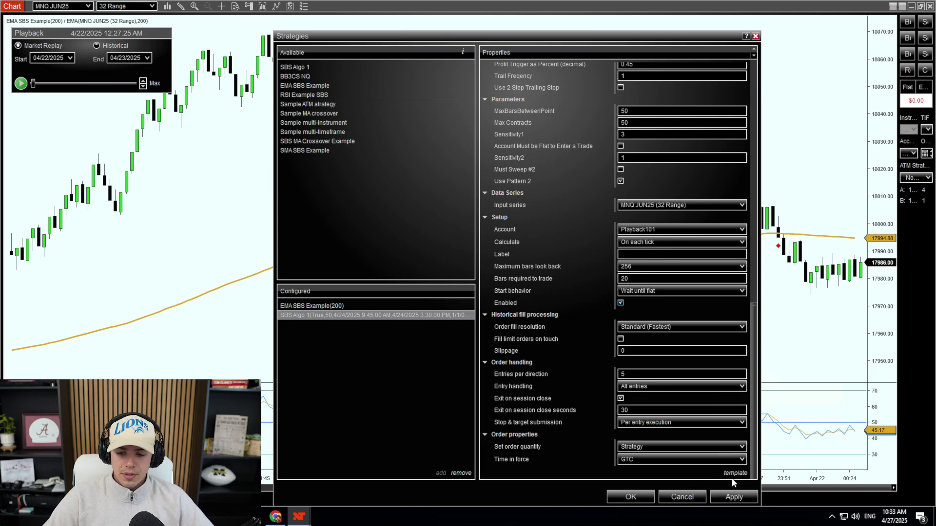
{"action": "mouse_move", "coordinate": [734, 476]}
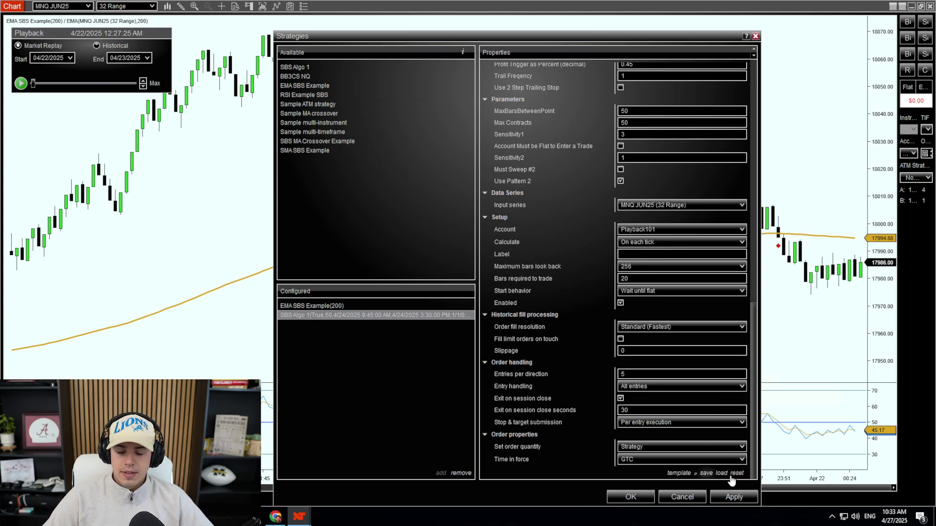
{"action": "left_click", "coordinate": [706, 475]}
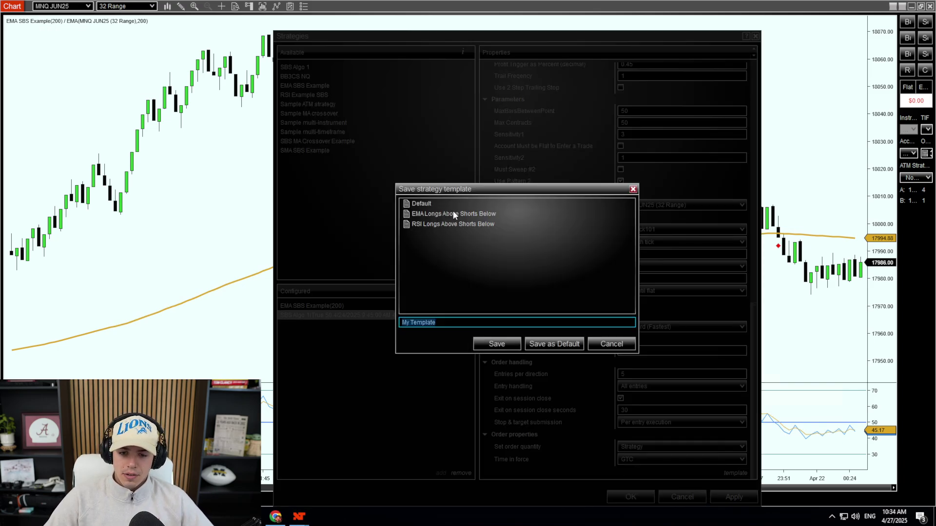
{"action": "left_click", "coordinate": [611, 344]}
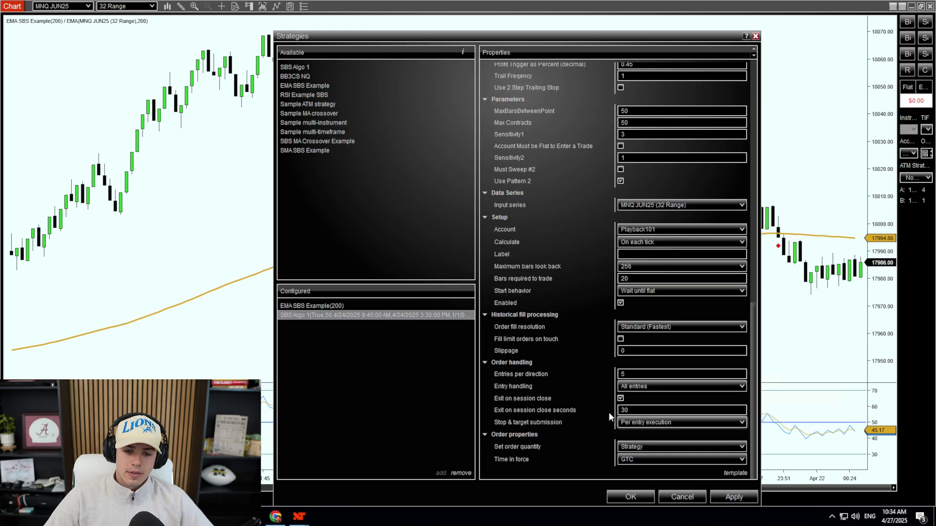
Step: Apply the strategy changes, check the properties of EMA SBS Example and SBS Algo 1's indicator filter tags, and close the strategy settings
{"action": "left_click", "coordinate": [735, 497]}
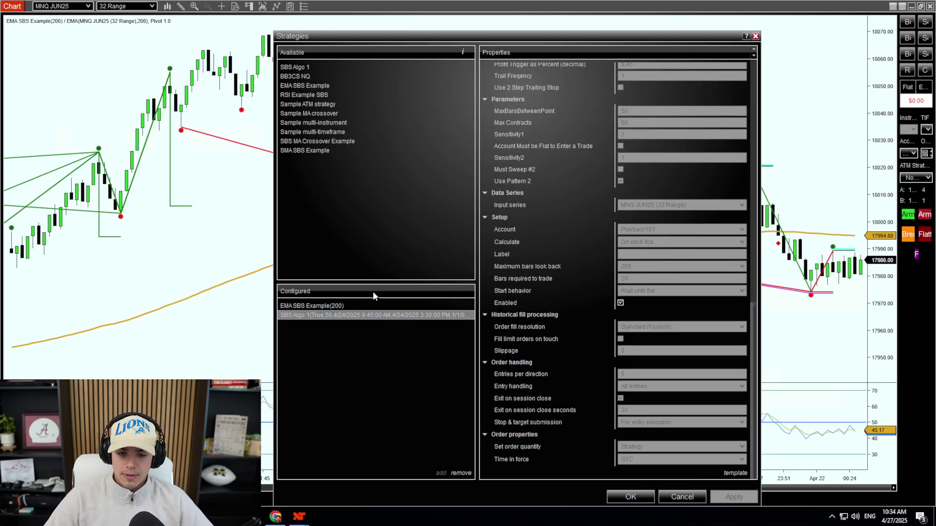
{"action": "left_click", "coordinate": [325, 306]}
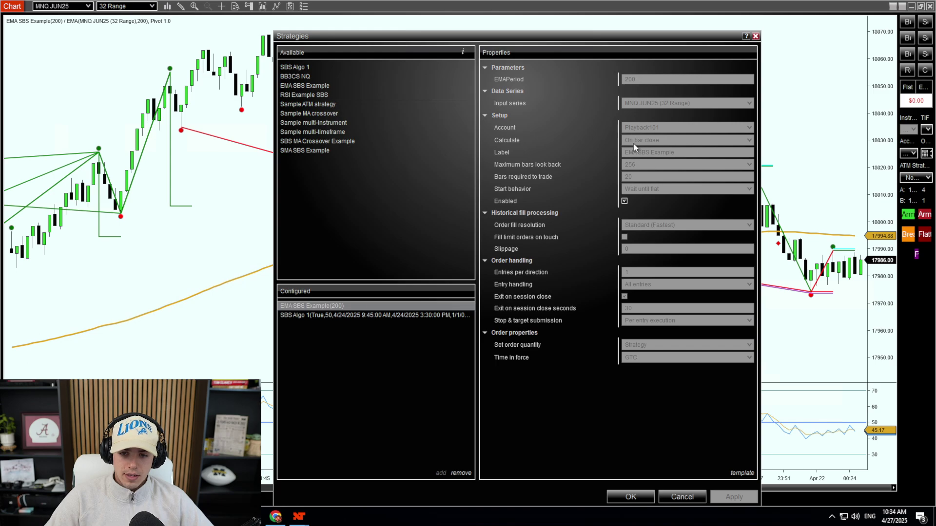
{"action": "left_click", "coordinate": [315, 316]}
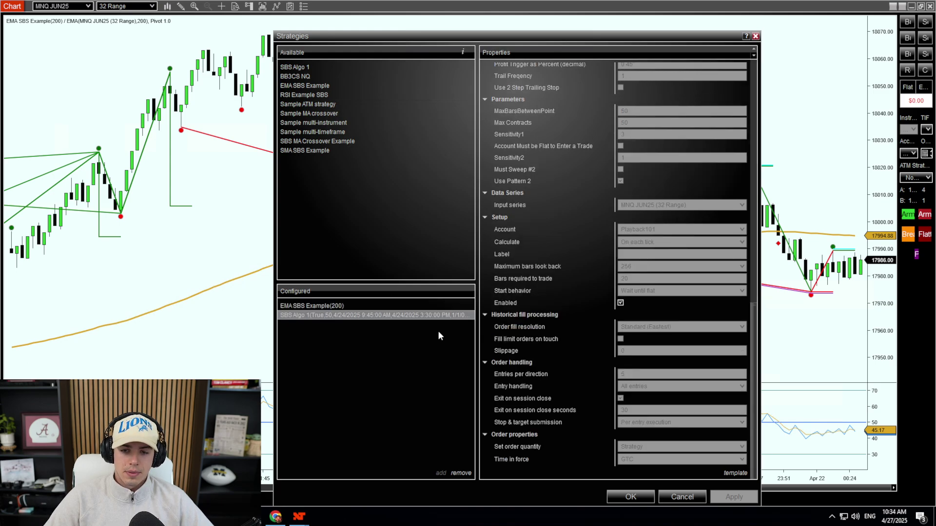
{"action": "scroll", "coordinate": [662, 98], "scroll_direction": "up", "scroll_amount": 10}
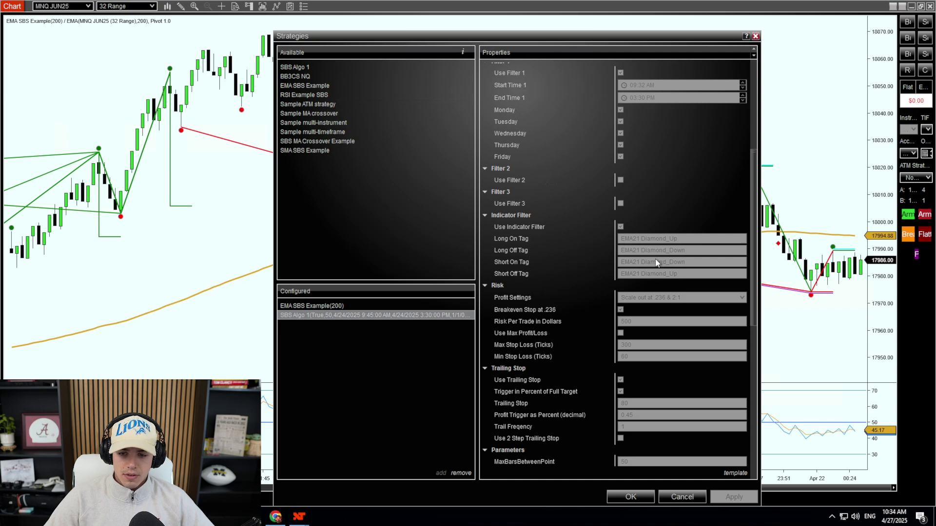
{"action": "left_click", "coordinate": [629, 497]}
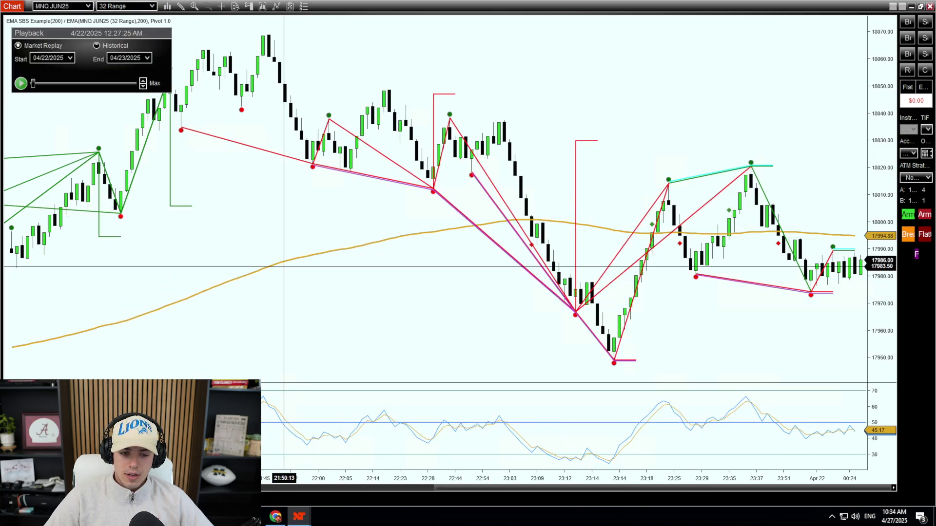
Step: Shrink the RSI panel below the price chart and run the 04/22/2025 market replay, pausing to examine the long trade before stopping it
{"action": "left_click_drag", "start_coordinate": [400, 382], "coordinate": [390, 441]}
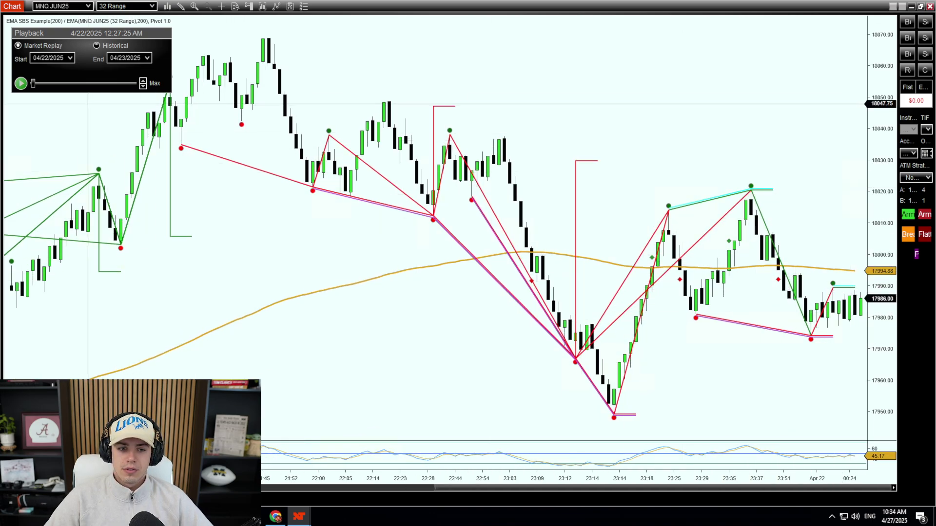
{"action": "left_click", "coordinate": [20, 84]}
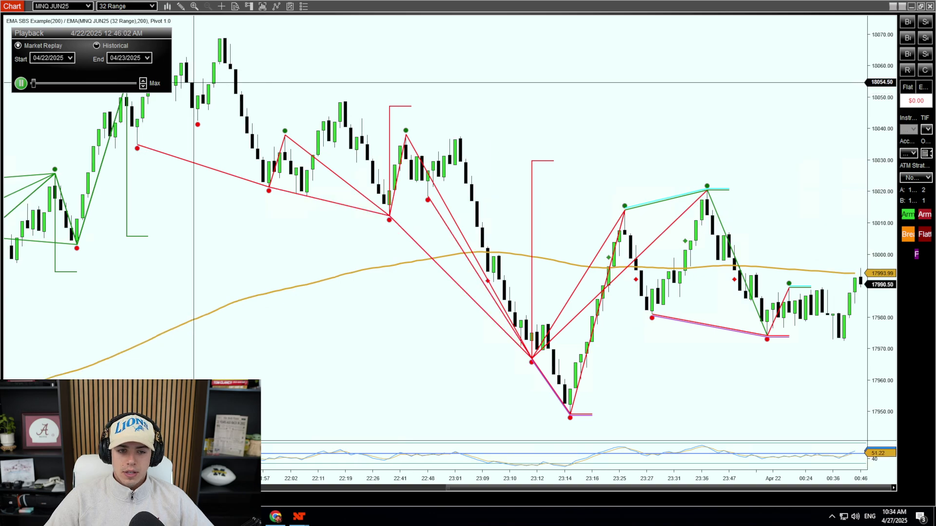
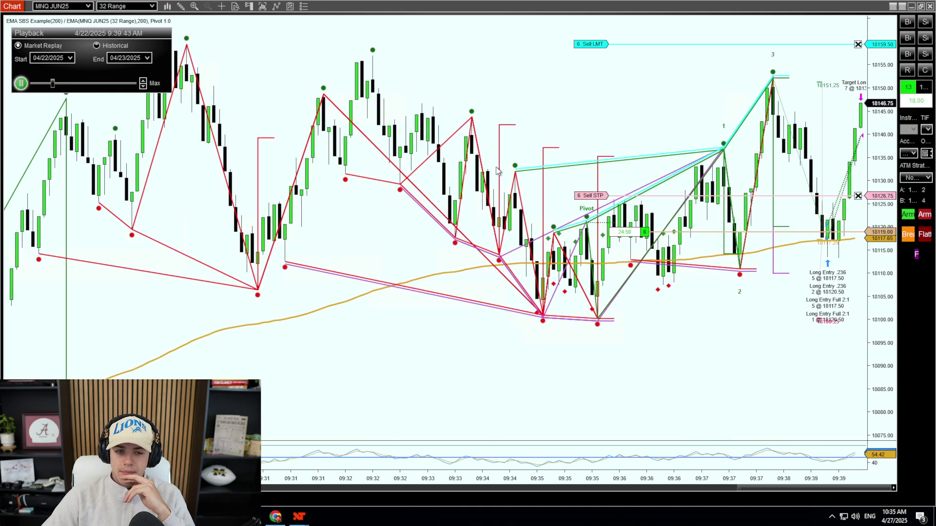
{"action": "left_click", "coordinate": [21, 84]}
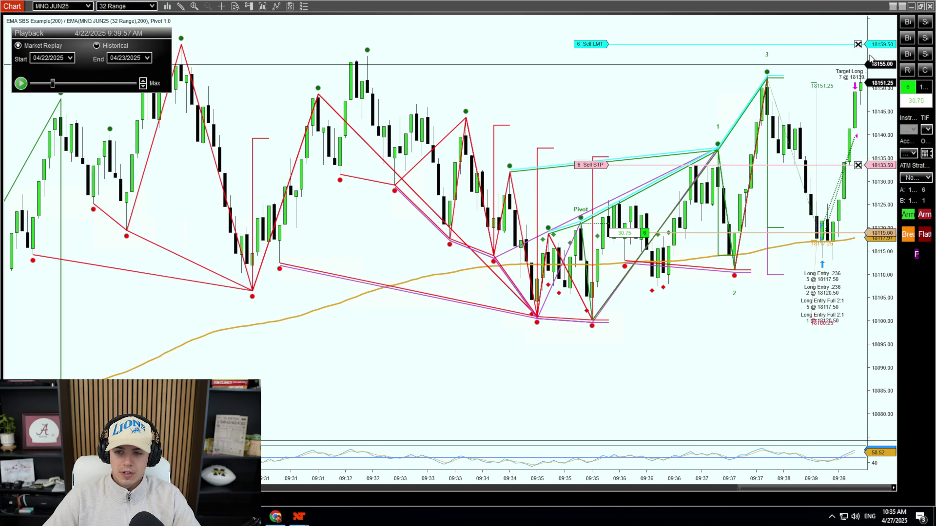
{"action": "left_click", "coordinate": [21, 83]}
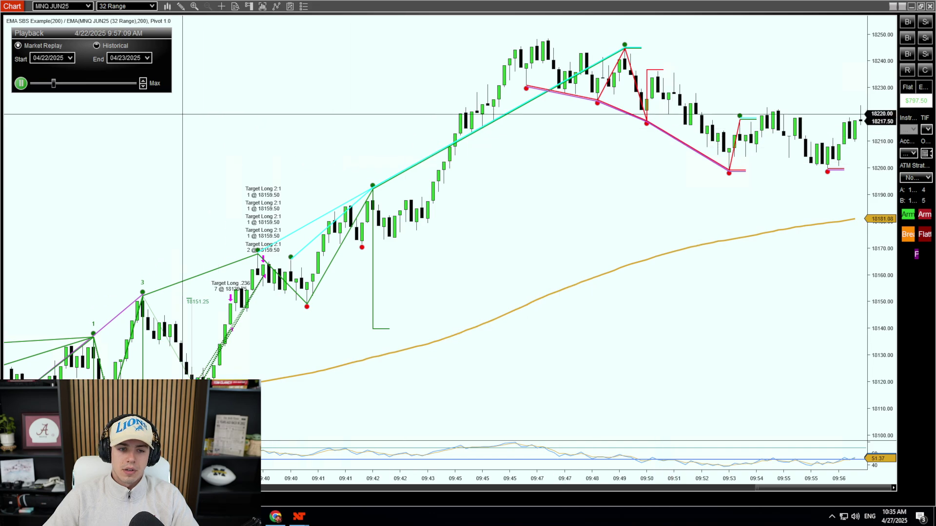
{"action": "left_click", "coordinate": [21, 83]}
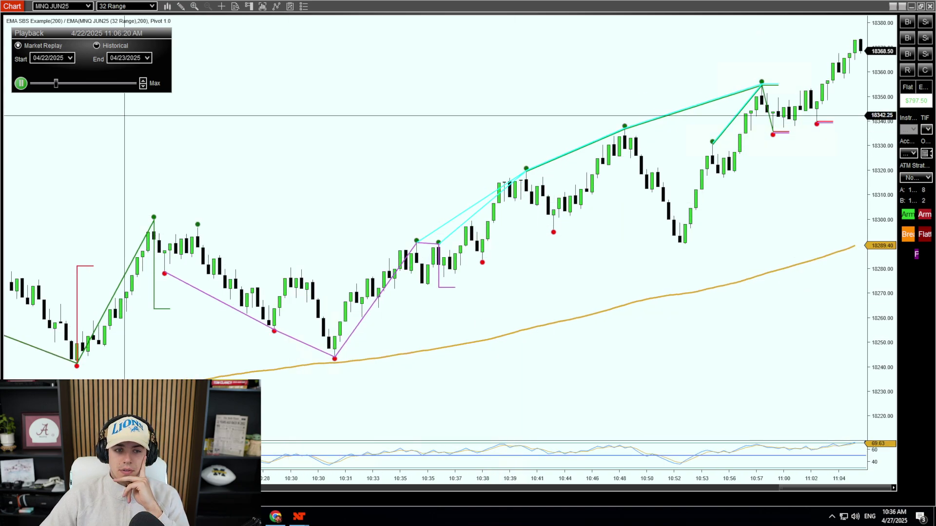
{"action": "left_click", "coordinate": [21, 84]}
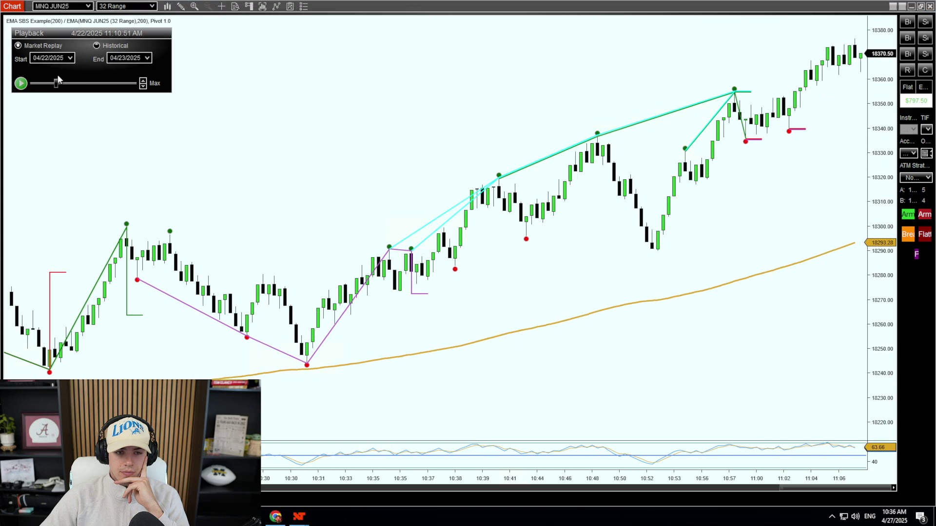
Step: Set the playback start date to 04/21/2025 and move the replay position to about 9:15 AM
{"action": "left_click", "coordinate": [70, 58]}
{"action": "left_click", "coordinate": [52, 119]}
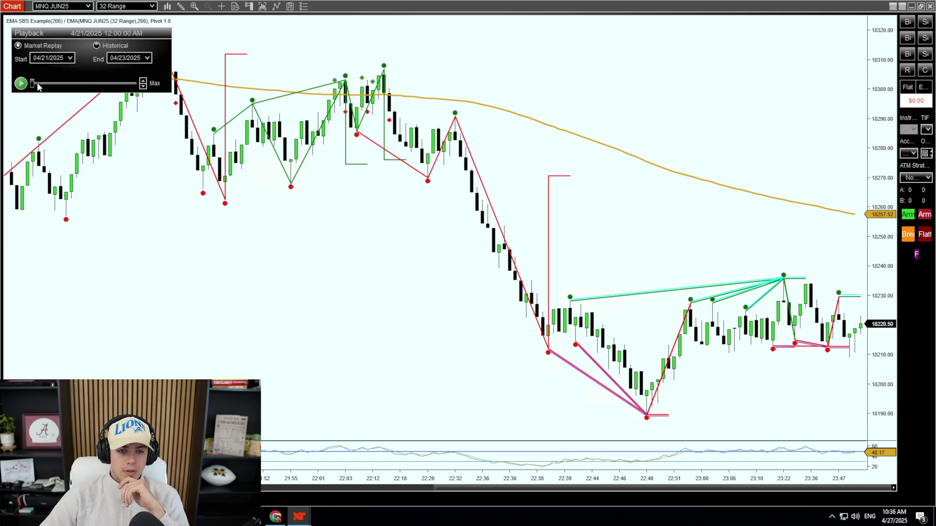
{"action": "left_click_drag", "start_coordinate": [35, 84], "coordinate": [44, 84]}
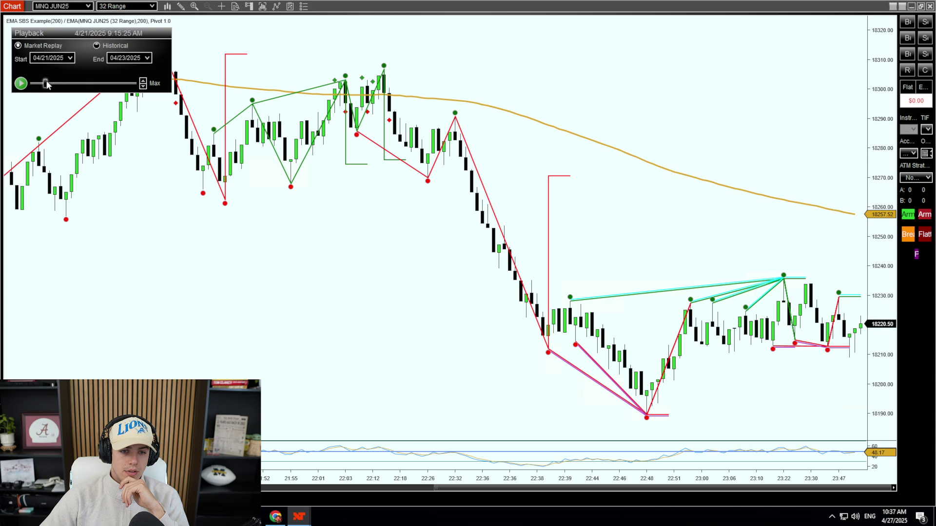
{"action": "left_click_drag", "start_coordinate": [47, 86], "coordinate": [46, 85]}
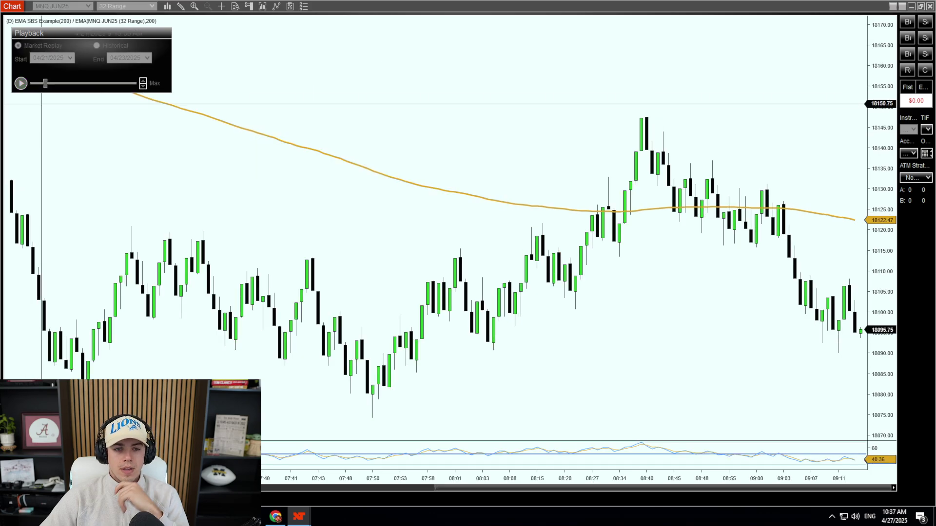
Step: Run the 04/21/2025 market replay, pausing to examine the short trade and its exits
{"action": "left_click", "coordinate": [21, 84]}
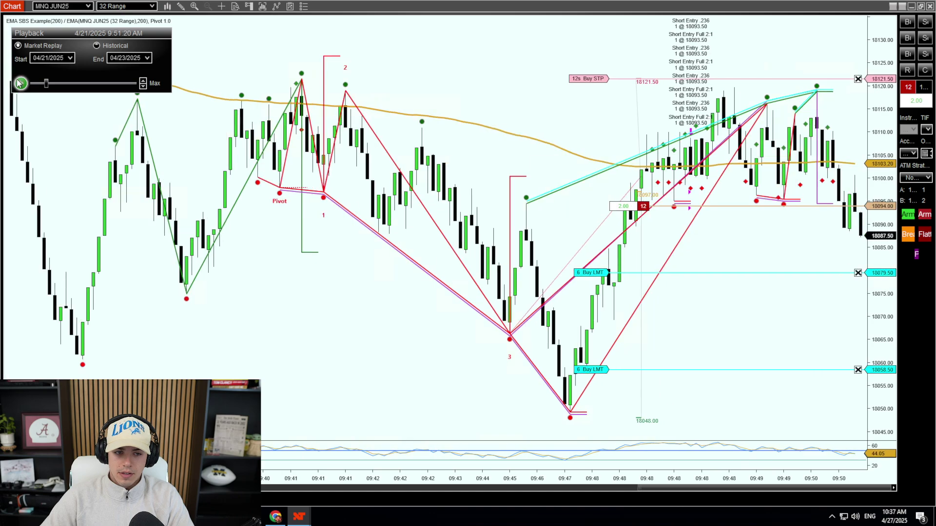
{"action": "key", "text": "space"}
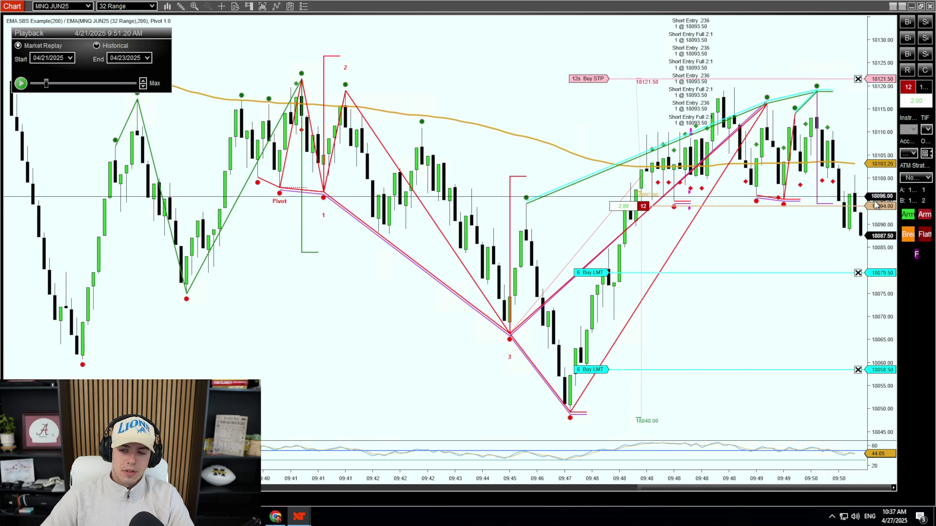
{"action": "left_click", "coordinate": [21, 83]}
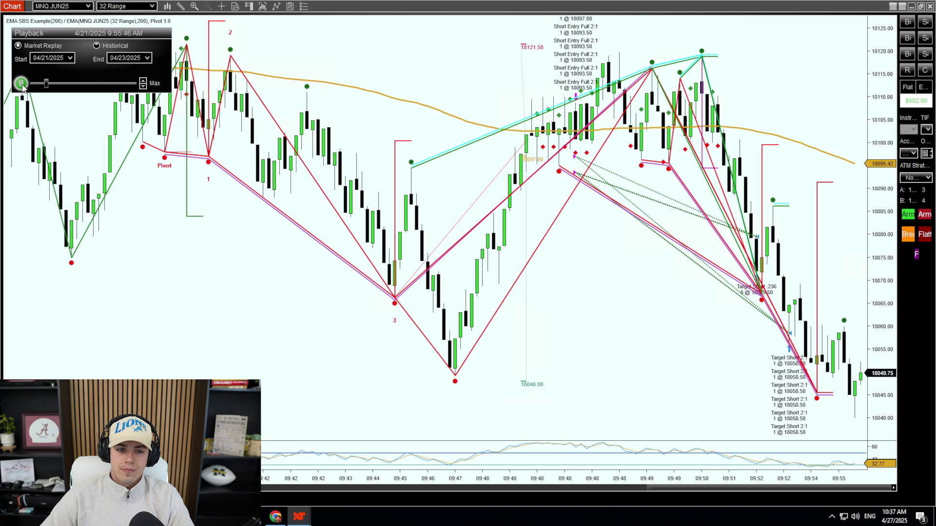
{"action": "left_click", "coordinate": [21, 84]}
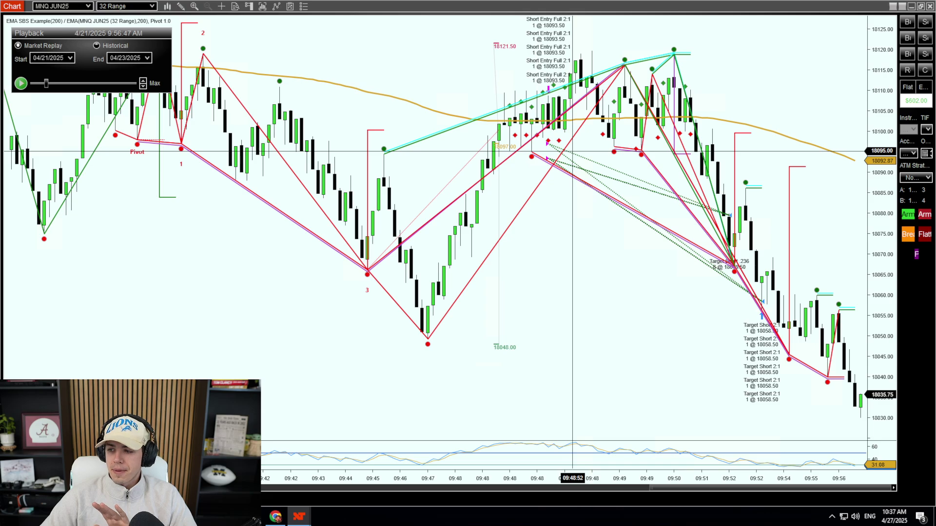
Step: Remove the EMA SBS Example strategy from the chart's configured strategies and apply the change
{"action": "right_click", "coordinate": [405, 49]}
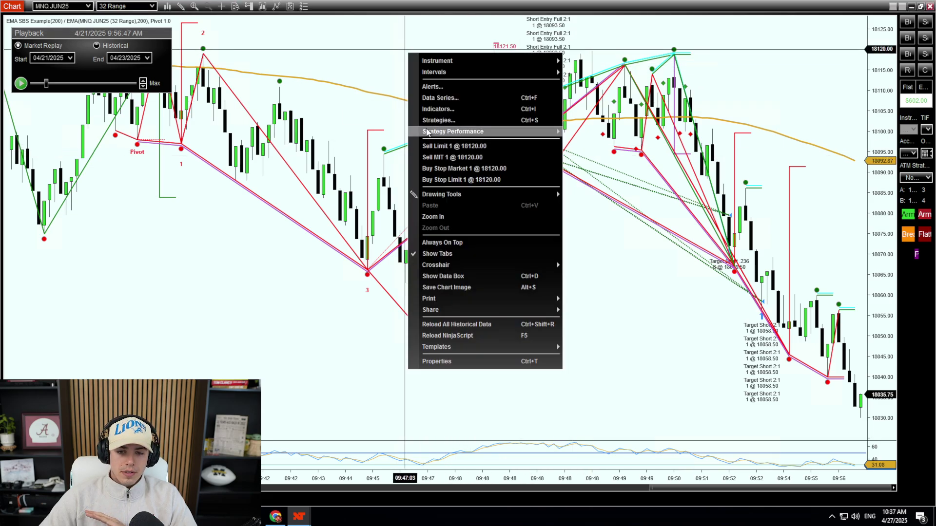
{"action": "left_click", "coordinate": [439, 120]}
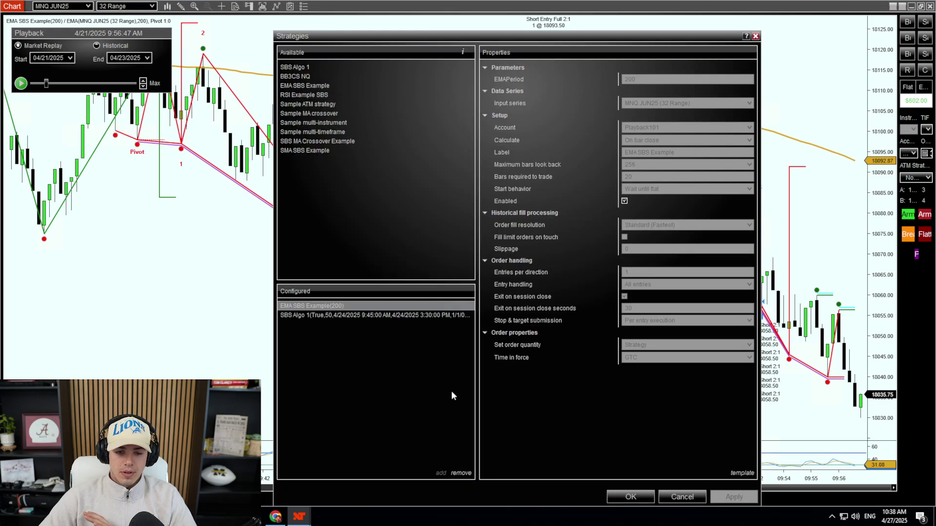
{"action": "key", "text": "Delete"}
{"action": "left_click", "coordinate": [735, 497]}
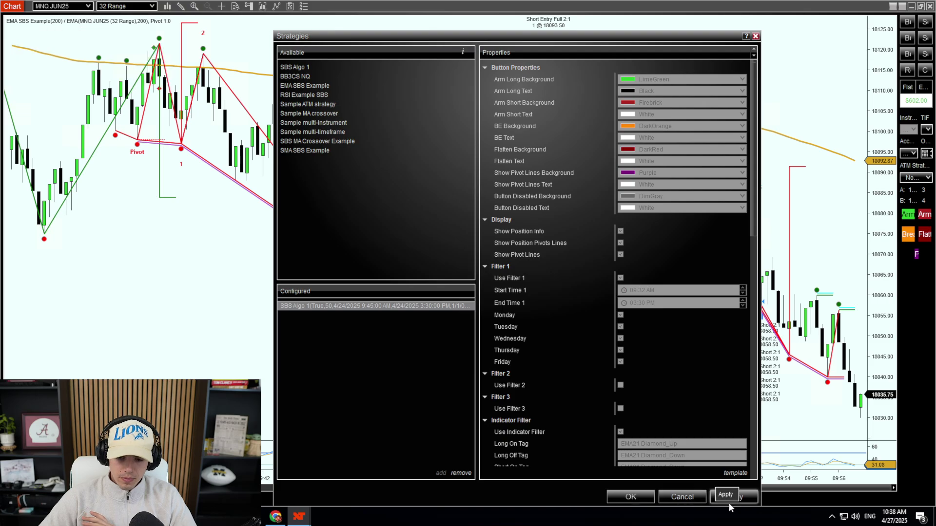
Step: Add the RSI Example SBS strategy to the chart, enable it and apply the change
{"action": "left_click", "coordinate": [306, 96]}
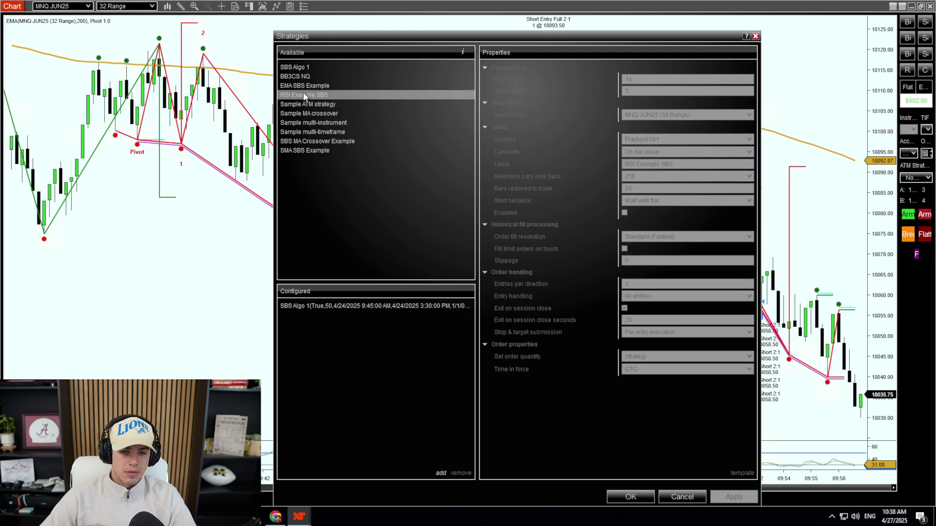
{"action": "left_click", "coordinate": [440, 474]}
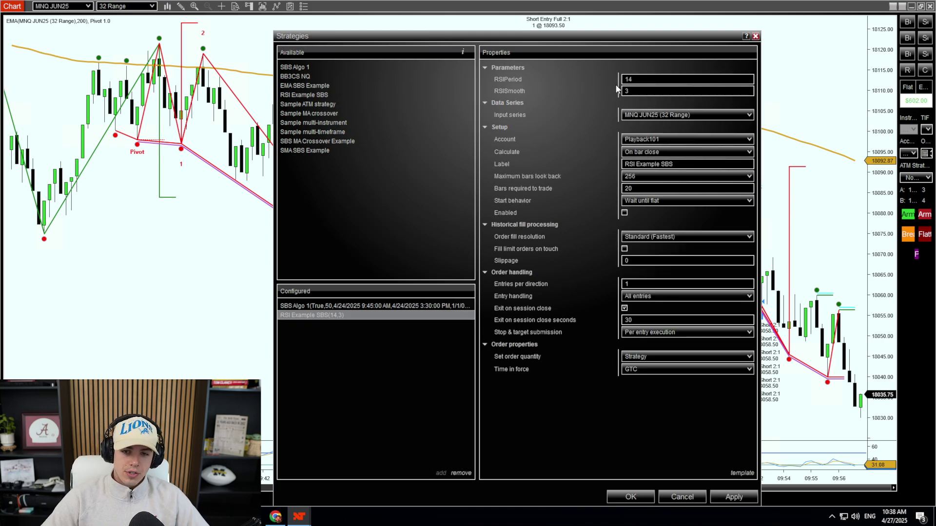
{"action": "left_click", "coordinate": [624, 213]}
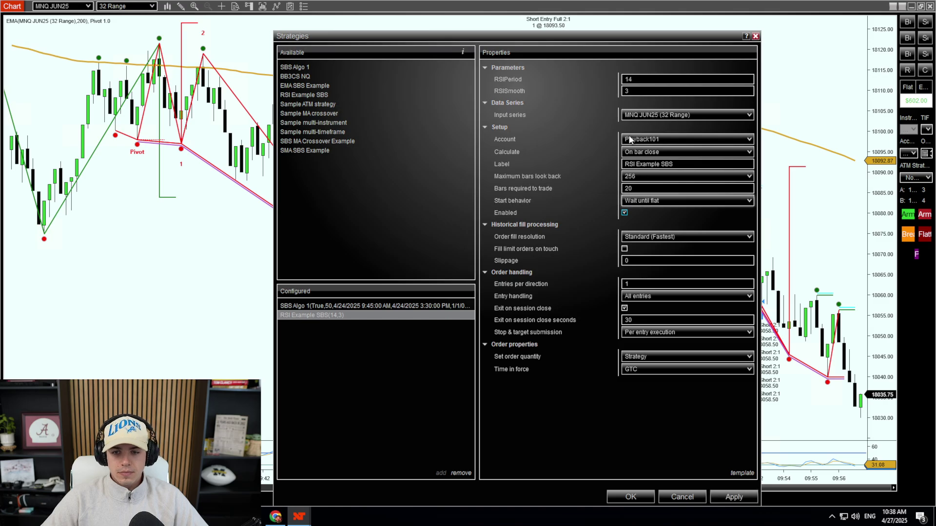
{"action": "left_click", "coordinate": [730, 497]}
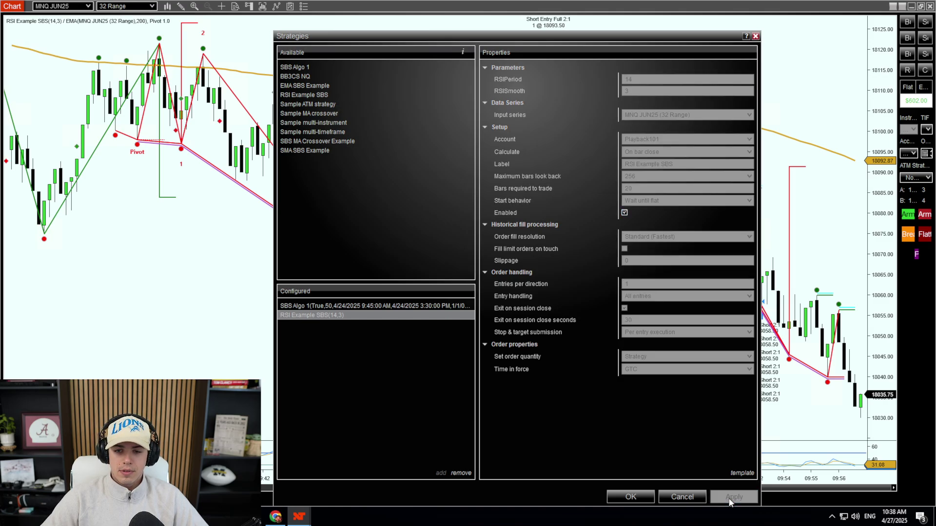
Step: Disable the SBS Algo 1 strategy and close the strategy settings
{"action": "left_click", "coordinate": [351, 306]}
{"action": "scroll", "coordinate": [599, 414], "scroll_direction": "down", "scroll_amount": 10}
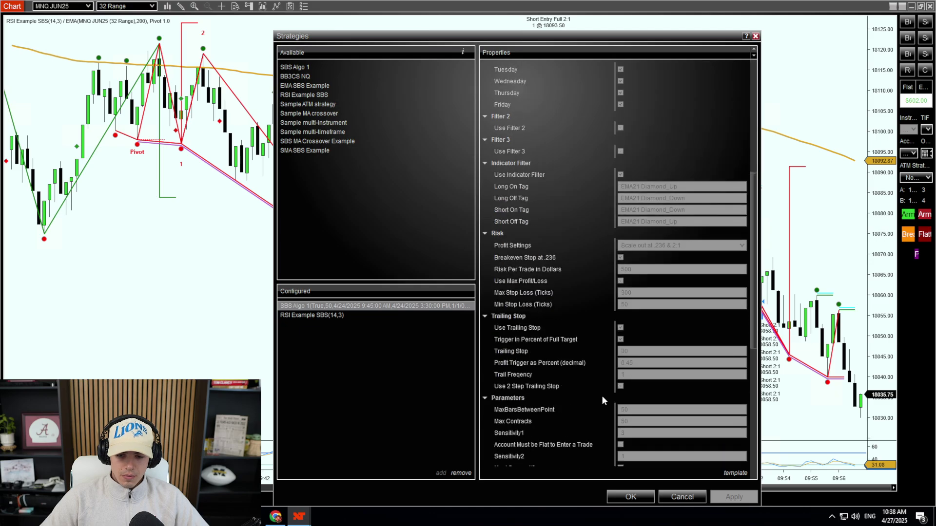
{"action": "left_click", "coordinate": [620, 414]}
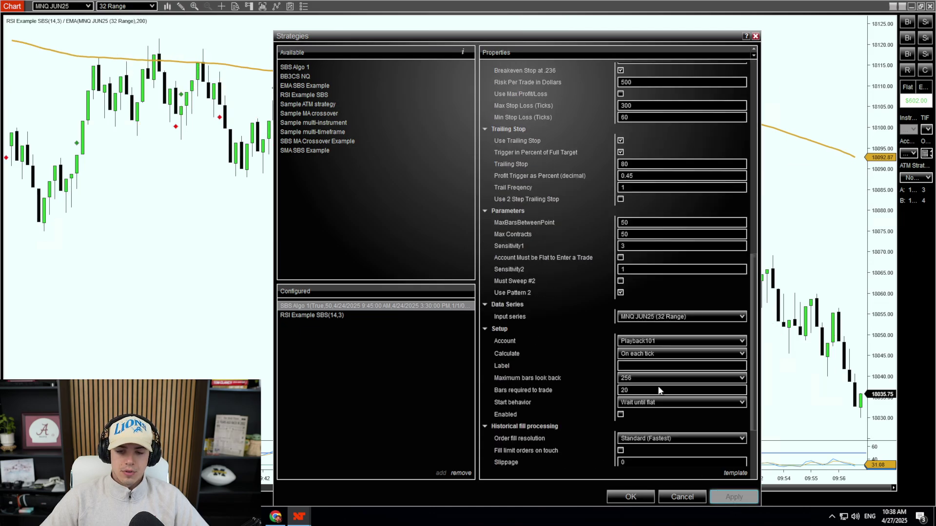
{"action": "left_click", "coordinate": [631, 497]}
Step: Open the RSICrossExampleForSBS script in the NinjaScript Editor, check its diamond drawing tag names, and return to the chart
{"action": "mouse_move", "coordinate": [300, 518]}
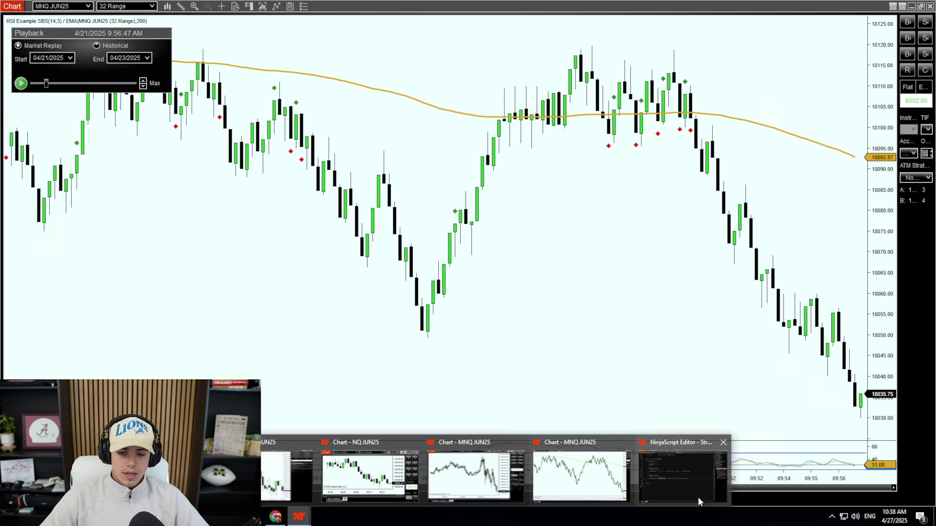
{"action": "left_click", "coordinate": [700, 502]}
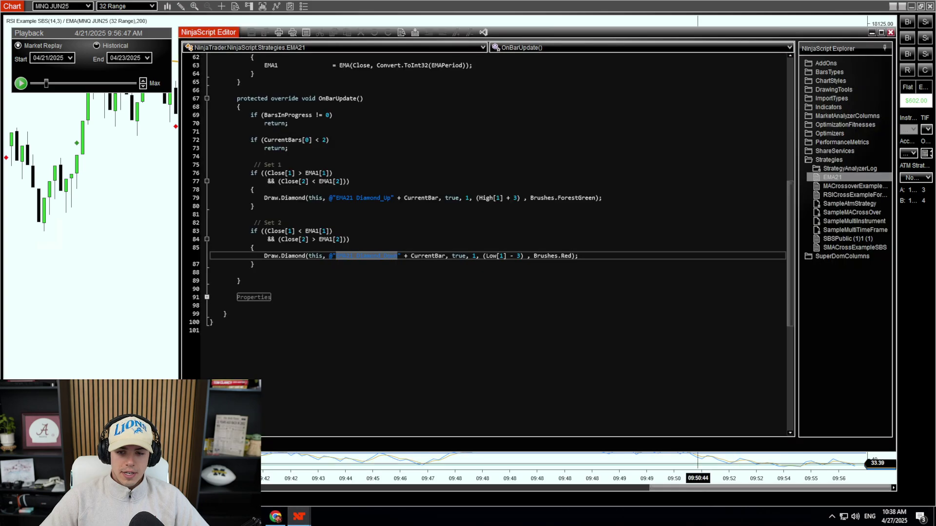
{"action": "left_click", "coordinate": [835, 196]}
{"action": "double_click", "coordinate": [838, 196]}
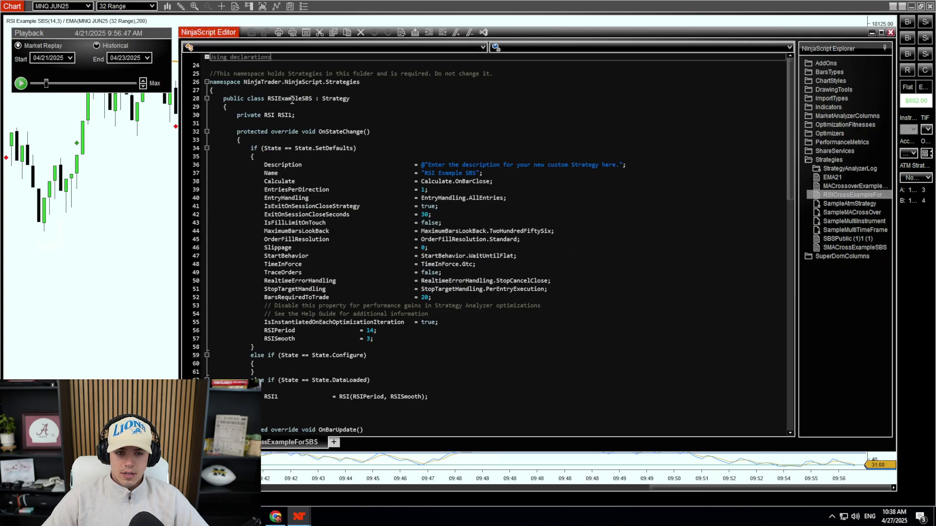
{"action": "scroll", "coordinate": [292, 100], "scroll_direction": "down", "scroll_amount": 10}
{"action": "left_click_drag", "start_coordinate": [335, 256], "coordinate": [382, 257]}
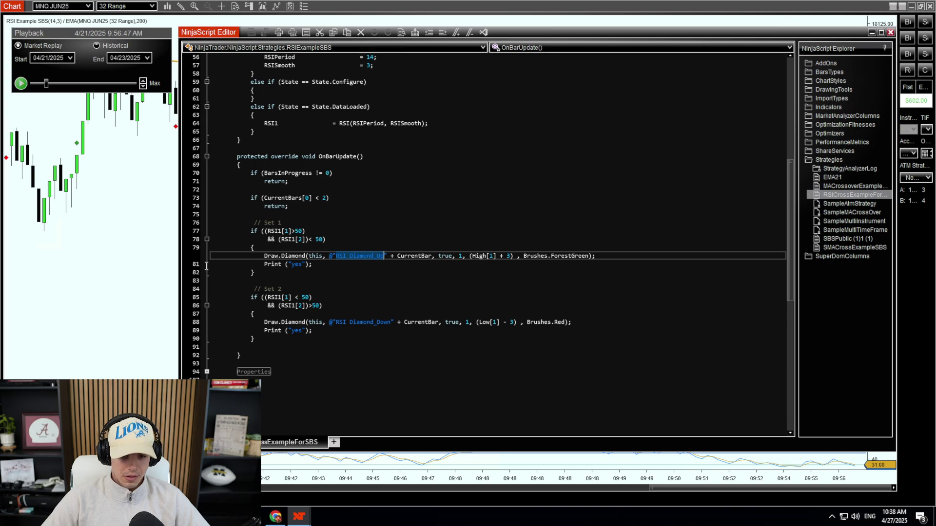
{"action": "key", "text": "alt+Tab"}
Step: Load the strategy template "RSI Longs Above Shorts Below" into the chart's SBS Algo 1 strategy
{"action": "right_click", "coordinate": [521, 207]}
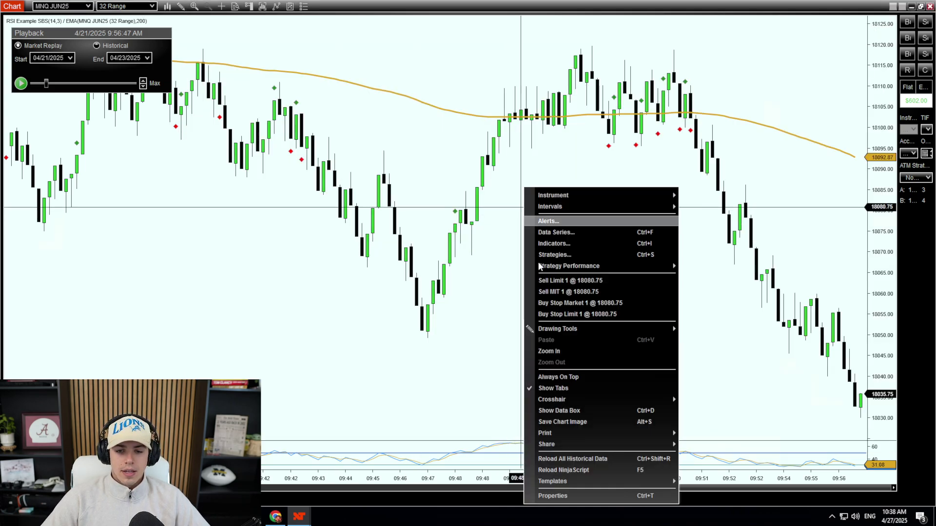
{"action": "left_click", "coordinate": [553, 254]}
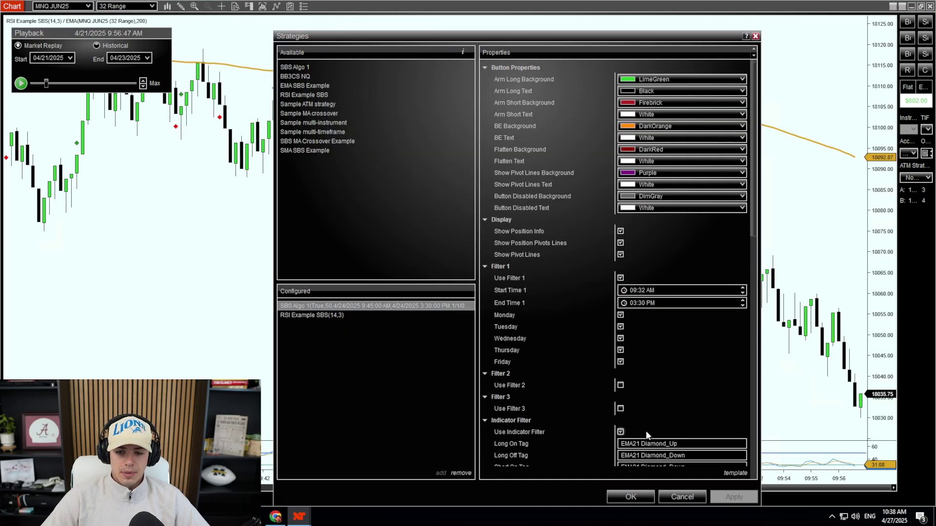
{"action": "scroll", "coordinate": [735, 476], "scroll_direction": "down", "scroll_amount": 1}
{"action": "left_click", "coordinate": [721, 474]}
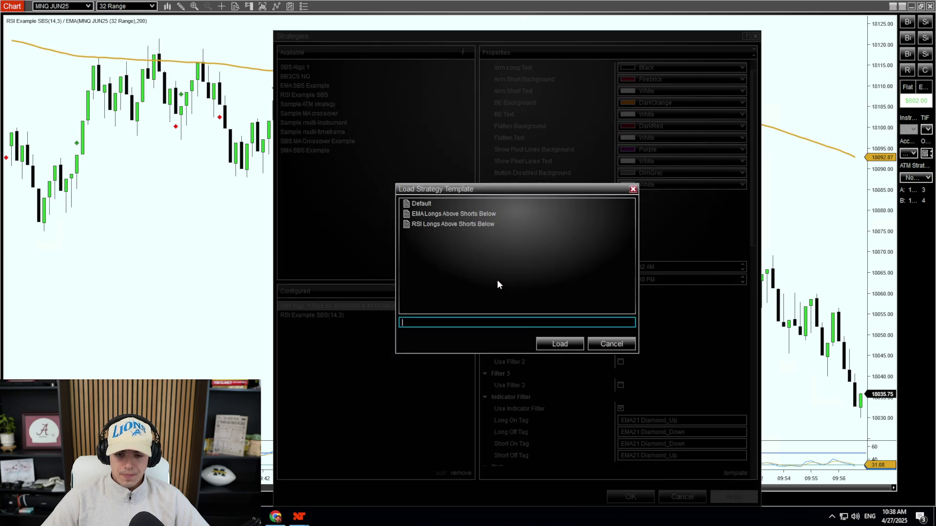
{"action": "left_click", "coordinate": [437, 226]}
{"action": "left_click", "coordinate": [560, 344]}
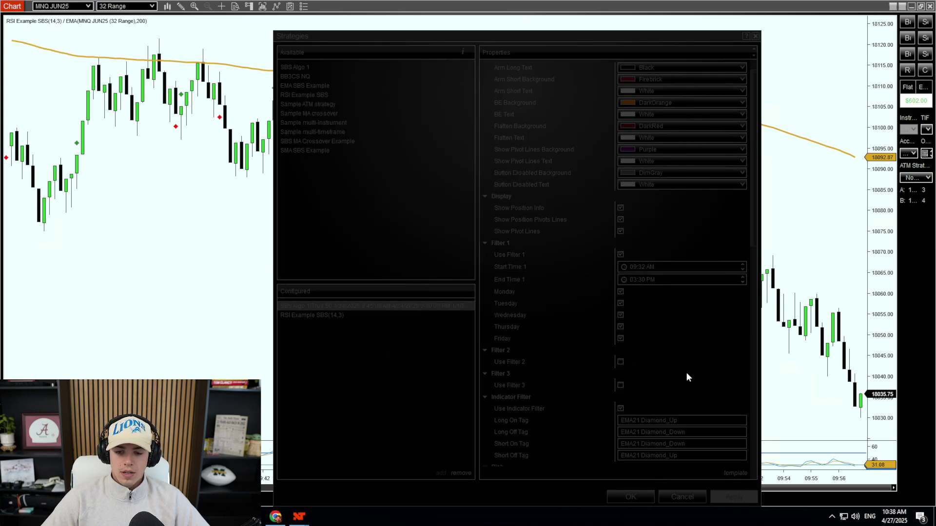
Step: Turn on SBS Algo 1's indicator filter with the RSI Diamond_Up and RSI Diamond_Down tags, enable the strategy, and apply the settings
{"action": "scroll", "coordinate": [524, 271], "scroll_direction": "down", "scroll_amount": 6}
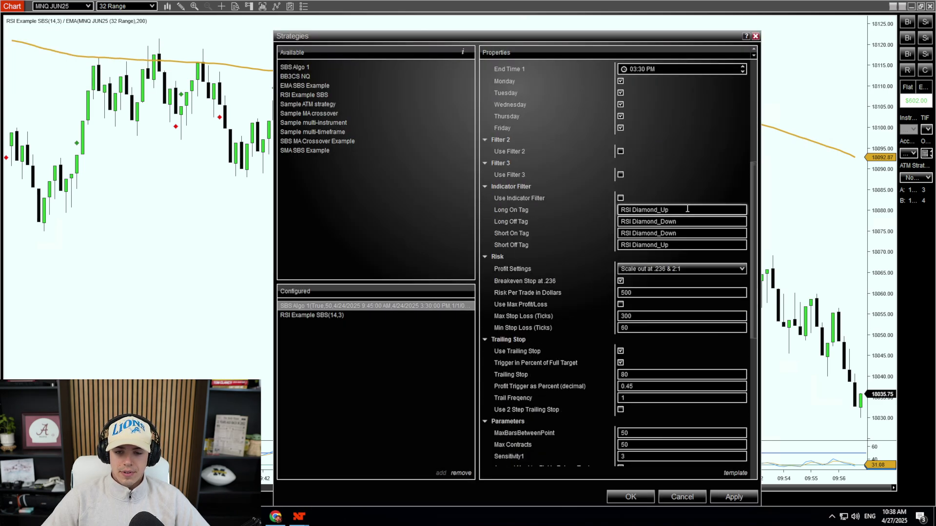
{"action": "left_click", "coordinate": [521, 210]}
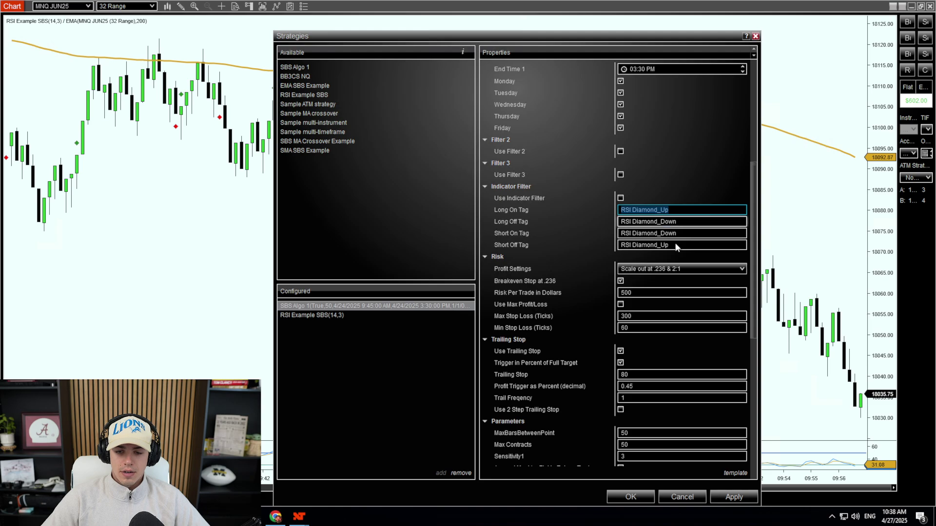
{"action": "key", "text": "Tab"}
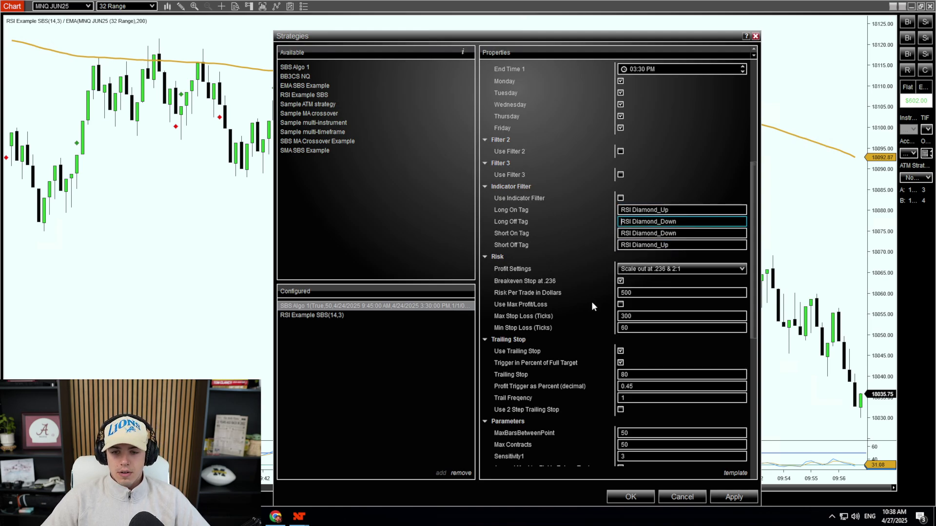
{"action": "left_click", "coordinate": [621, 198]}
{"action": "scroll", "coordinate": [617, 332], "scroll_direction": "down", "scroll_amount": 7}
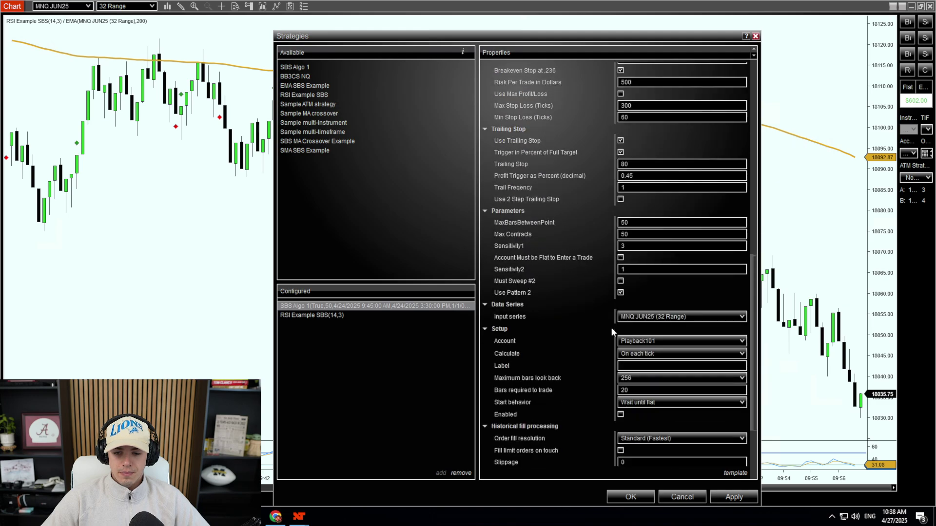
{"action": "left_click", "coordinate": [621, 391]}
{"action": "left_click", "coordinate": [733, 497]}
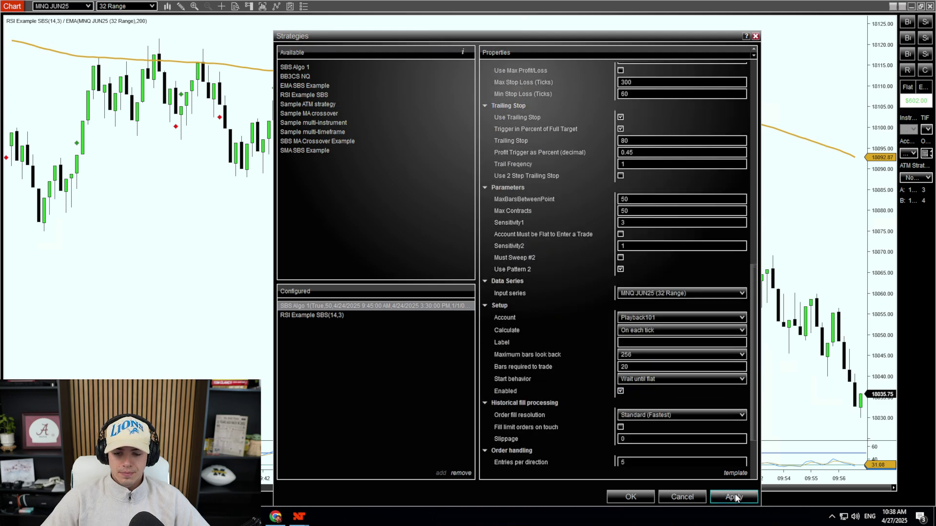
{"action": "left_click", "coordinate": [398, 314]}
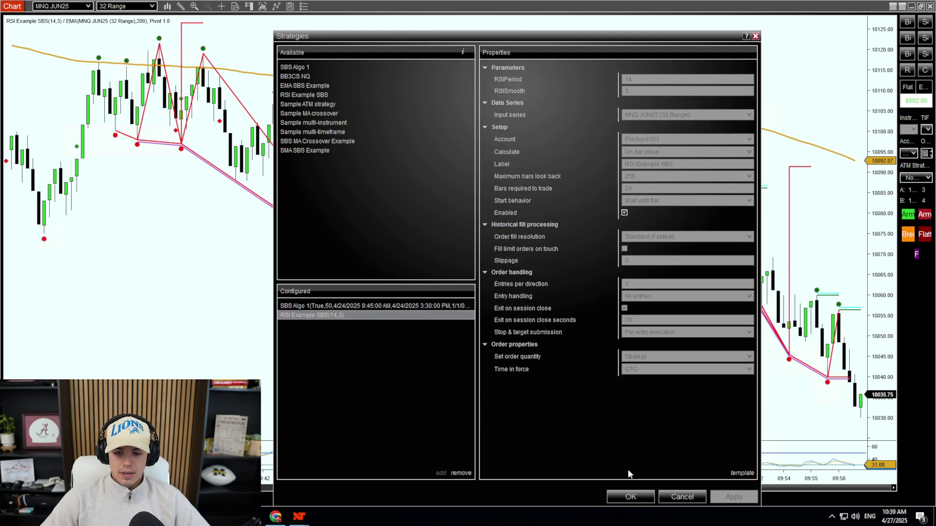
{"action": "left_click", "coordinate": [630, 497]}
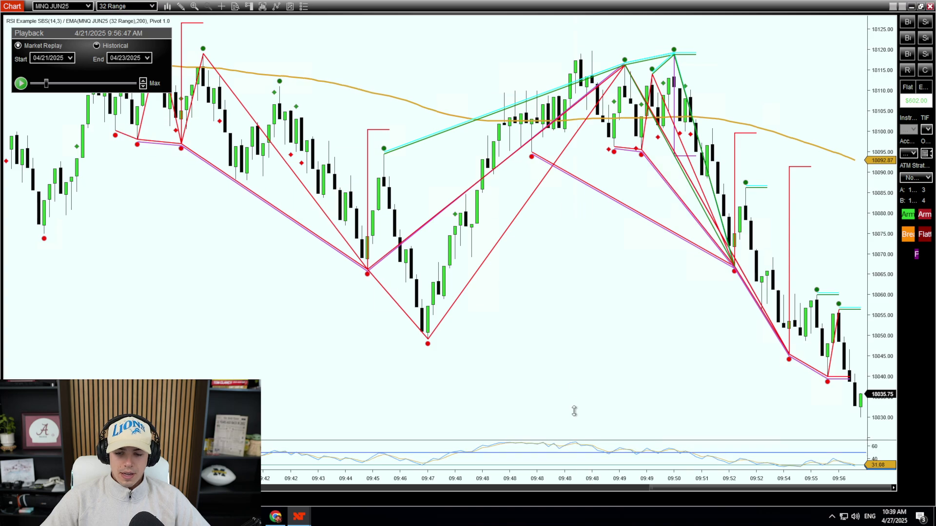
Step: Enlarge the RSI panel, run the market replay to about 10:06 AM, and pause it to examine the RSI crosses of 50
{"action": "left_click_drag", "start_coordinate": [577, 348], "coordinate": [581, 315]}
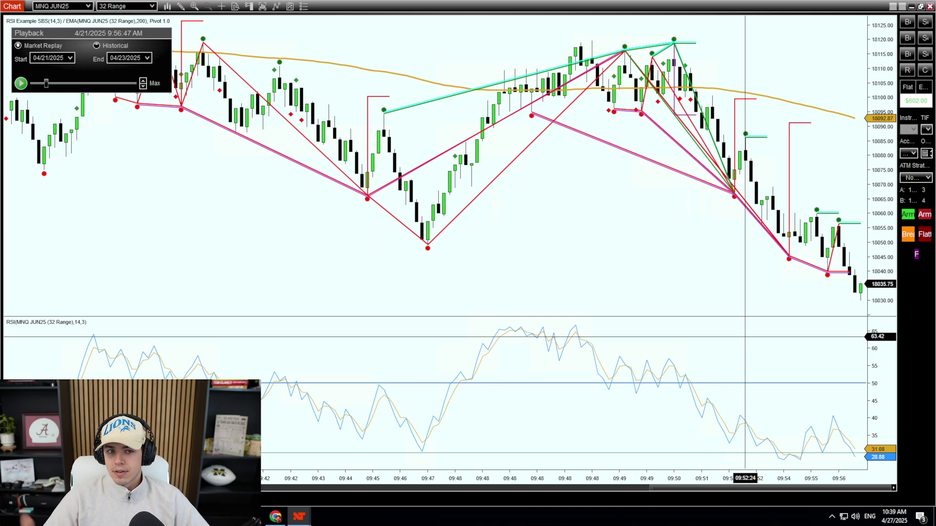
{"action": "left_click", "coordinate": [20, 84]}
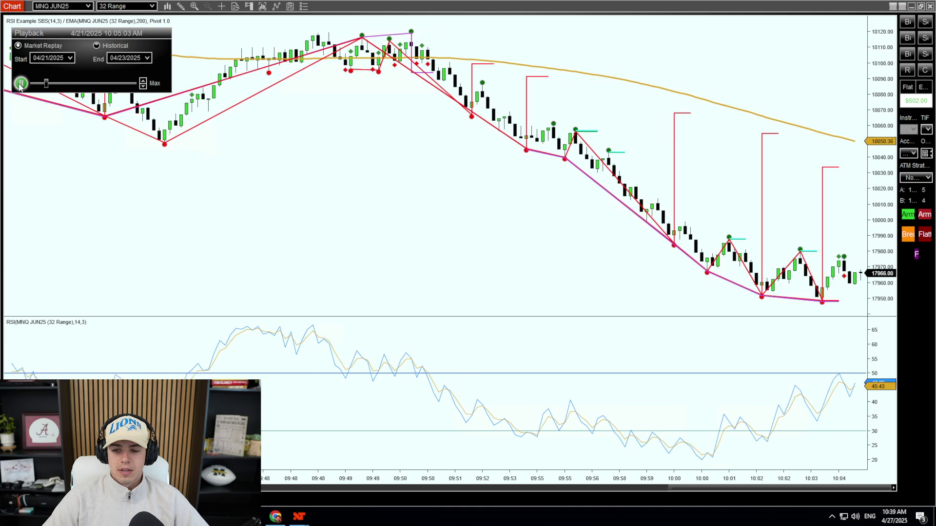
{"action": "left_click", "coordinate": [20, 84]}
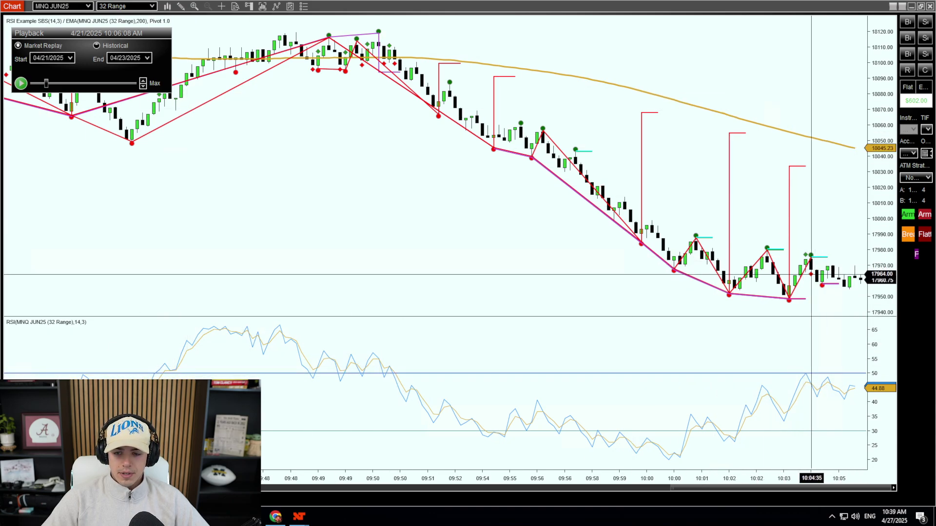
{"action": "scroll", "coordinate": [606, 273], "scroll_direction": "up", "scroll_amount": 4}
{"action": "scroll", "coordinate": [326, 440], "scroll_direction": "down", "scroll_amount": 1}
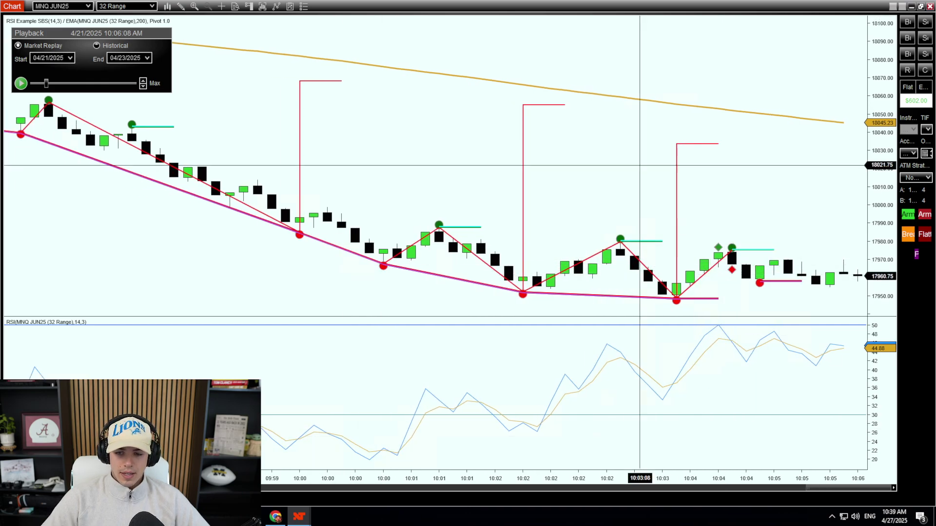
Step: Review SBS Algo 1's indicator filter tags and risk settings beside the chart, and close the strategy settings
{"action": "right_click", "coordinate": [568, 129]}
{"action": "left_click", "coordinate": [591, 202]}
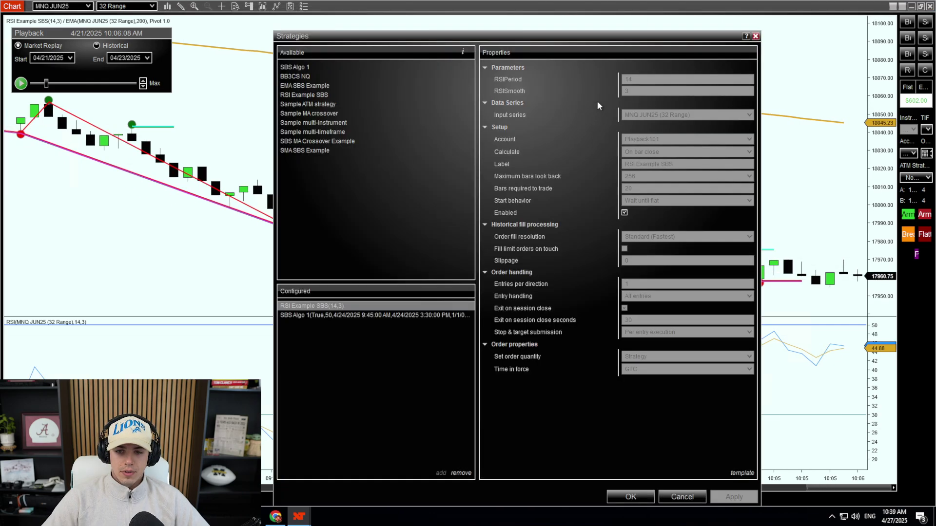
{"action": "key", "text": "Down"}
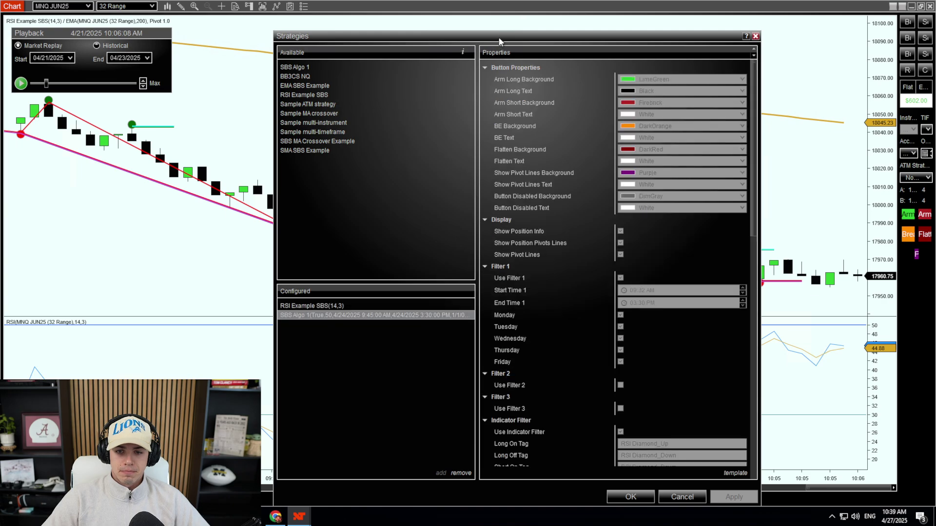
{"action": "left_click_drag", "start_coordinate": [500, 38], "coordinate": [415, 13]}
{"action": "scroll", "coordinate": [502, 162], "scroll_direction": "down", "scroll_amount": 5}
{"action": "scroll", "coordinate": [502, 162], "scroll_direction": "down", "scroll_amount": 3}
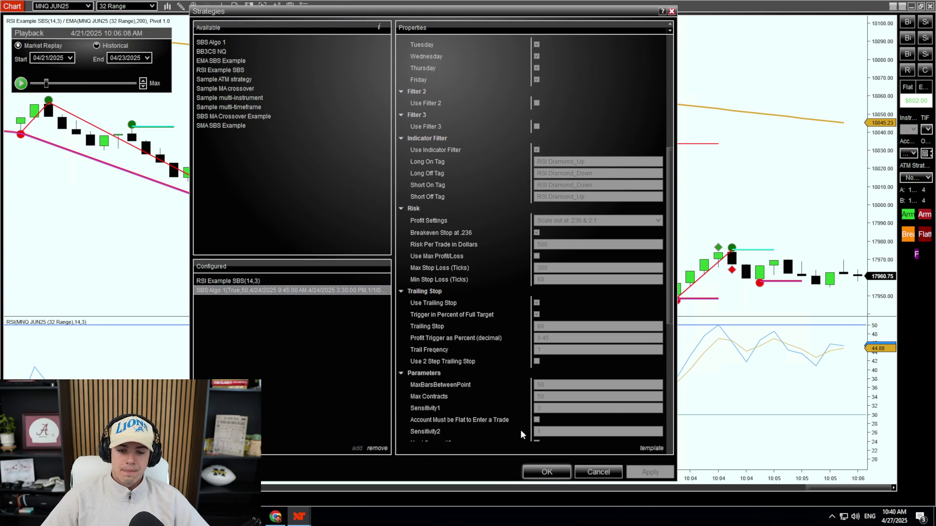
{"action": "left_click", "coordinate": [546, 472]}
Step: Resume the market replay, pausing after the 10:14 short trade to examine its entry against the RSI diamonds
{"action": "left_click", "coordinate": [20, 83]}
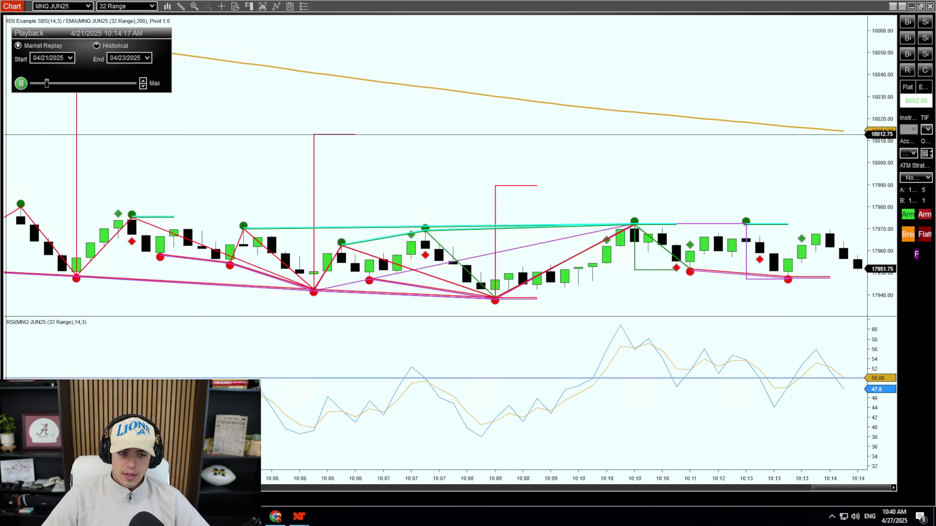
{"action": "left_click", "coordinate": [24, 83]}
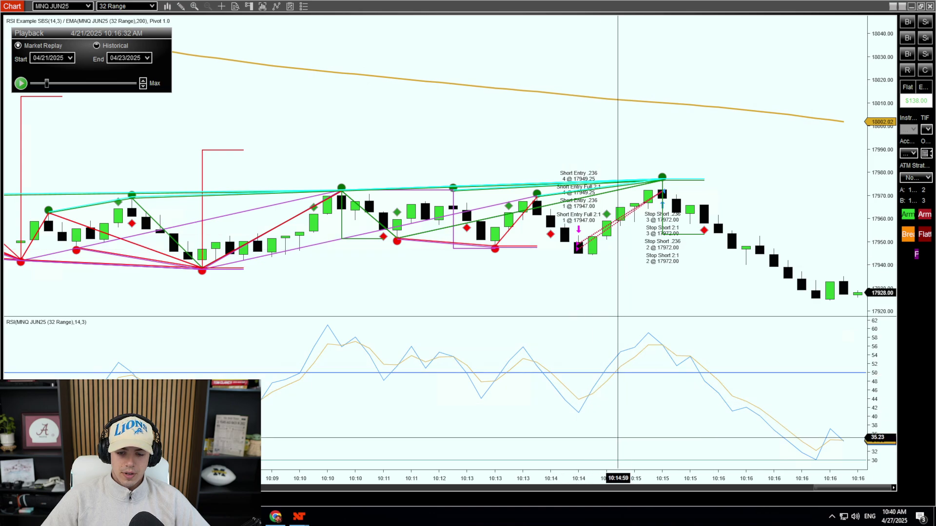
{"action": "left_click_drag", "start_coordinate": [604, 483], "coordinate": [721, 483]}
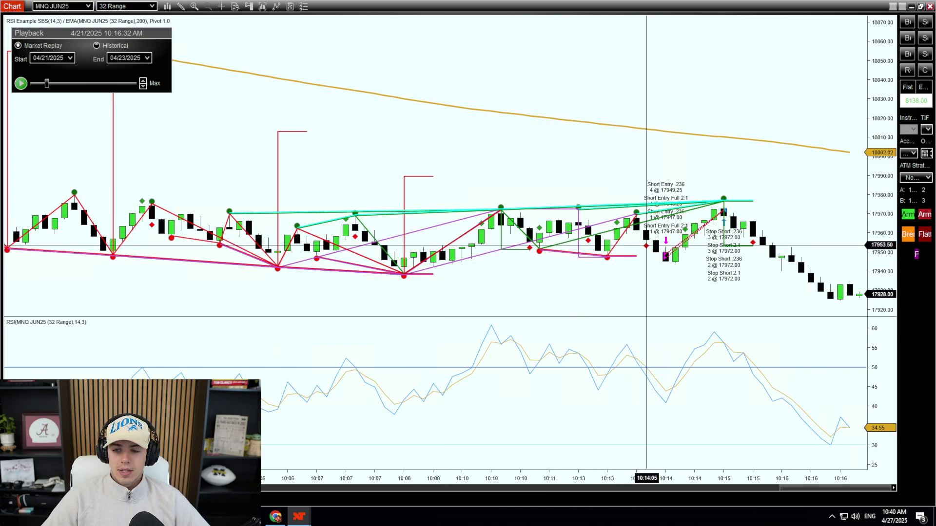
Step: Continue the market replay, pausing to examine the long trade's entry, stop and .236 targets around 10:27
{"action": "left_click", "coordinate": [20, 83]}
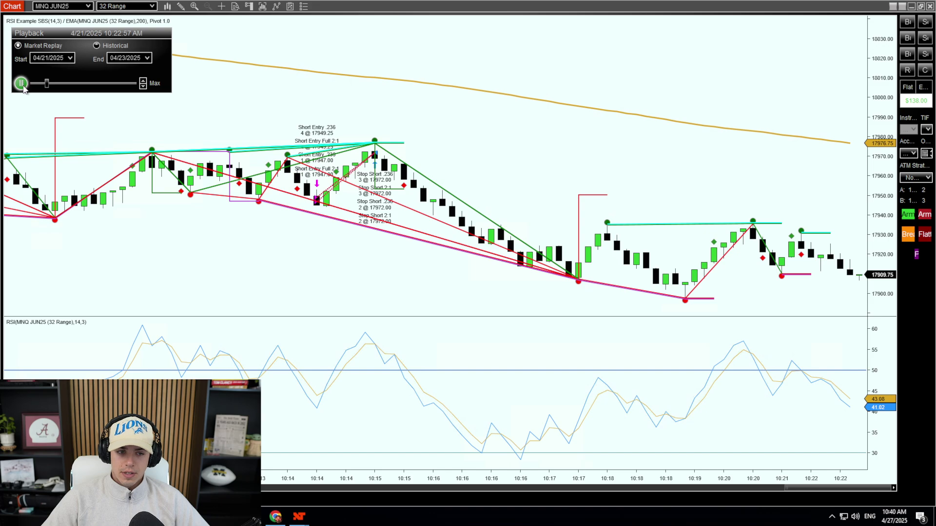
{"action": "left_click", "coordinate": [23, 86]}
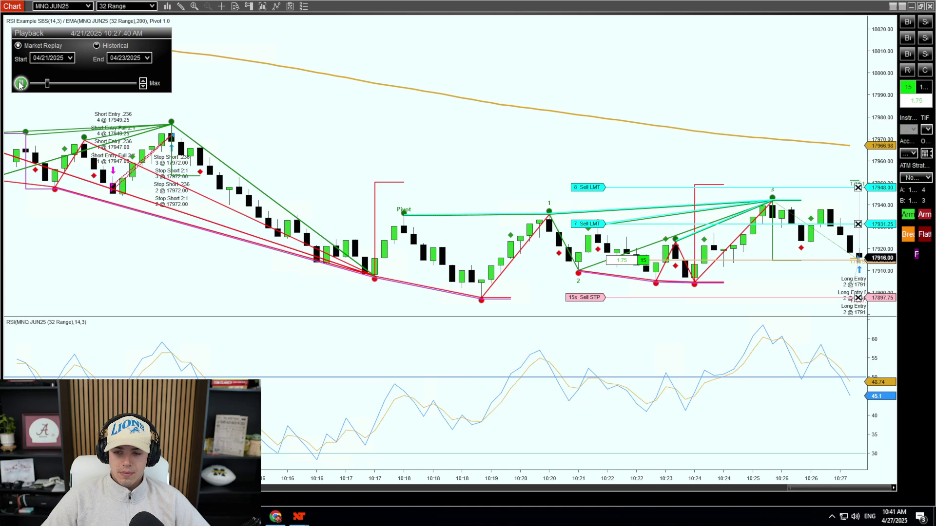
{"action": "left_click", "coordinate": [21, 84]}
{"action": "left_click", "coordinate": [20, 84]}
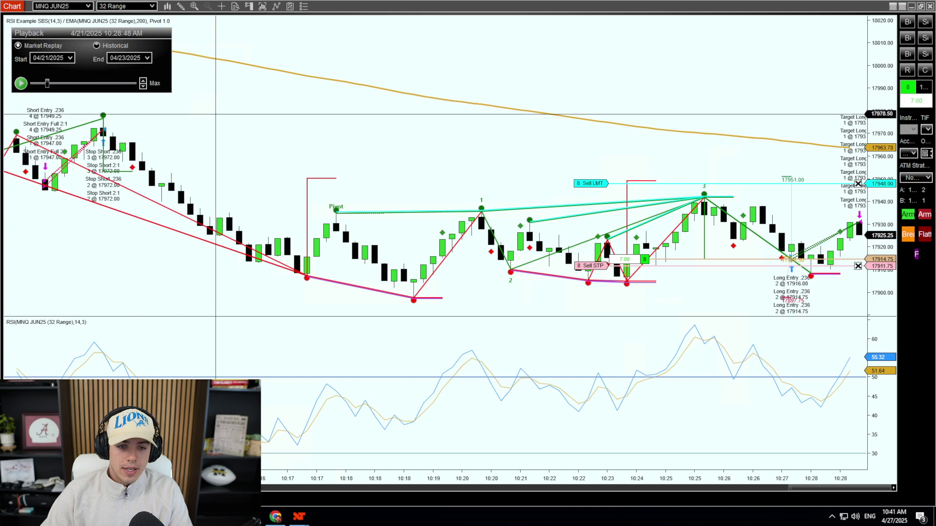
Step: Compare the RSI Example SBS strategy's period and smoothing parameters with those of the chart's RSI indicator
{"action": "right_click", "coordinate": [235, 114]}
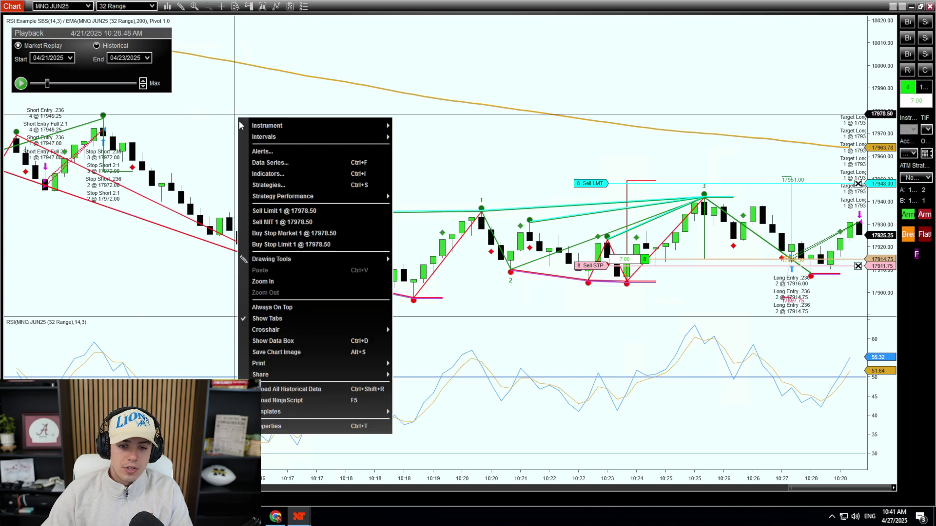
{"action": "left_click", "coordinate": [270, 185]}
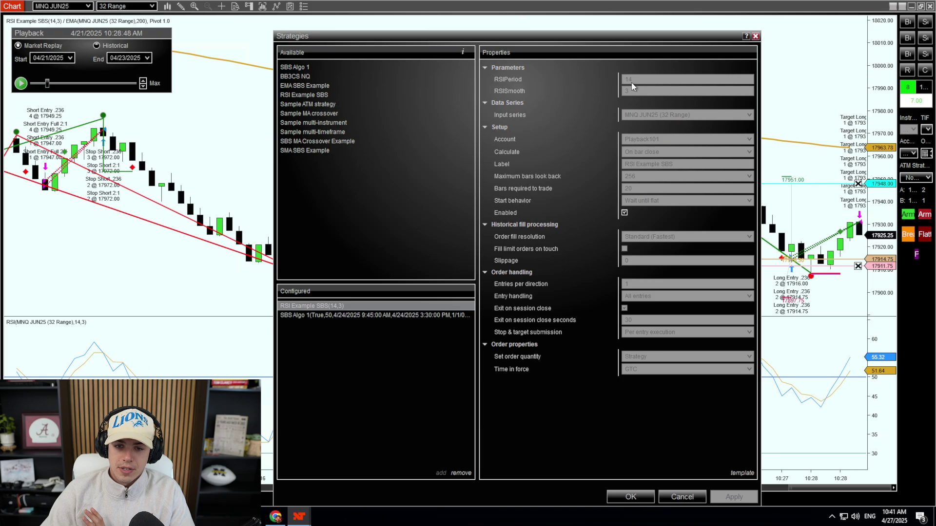
{"action": "left_click", "coordinate": [631, 497]}
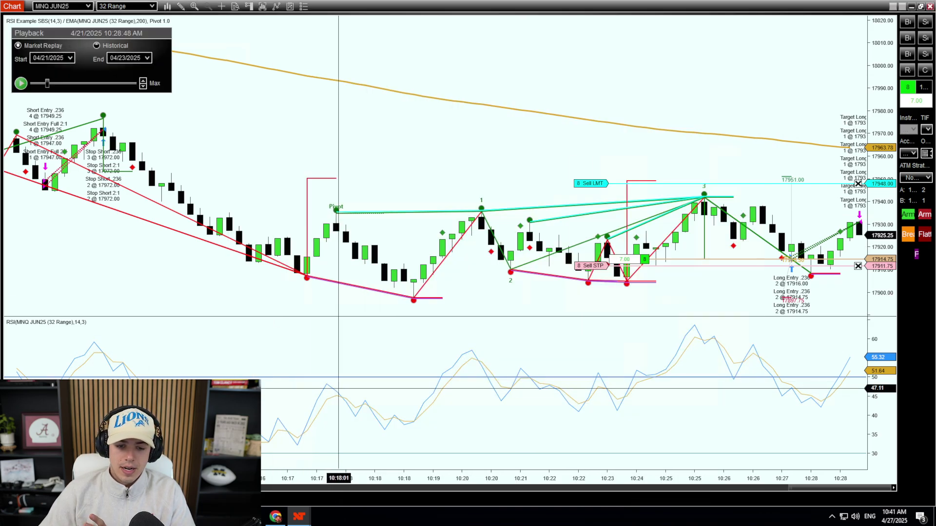
{"action": "left_click", "coordinate": [275, 7]}
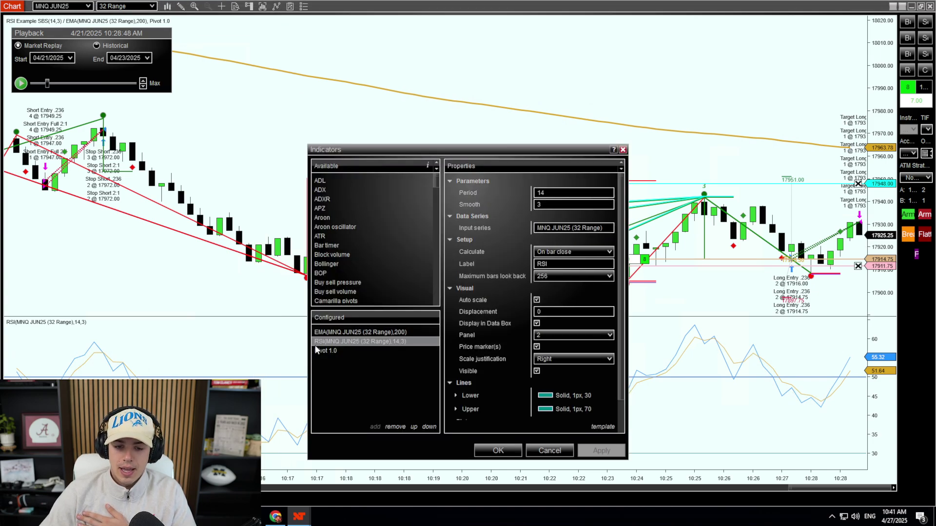
{"action": "left_click", "coordinate": [359, 342]}
{"action": "left_click", "coordinate": [547, 194]}
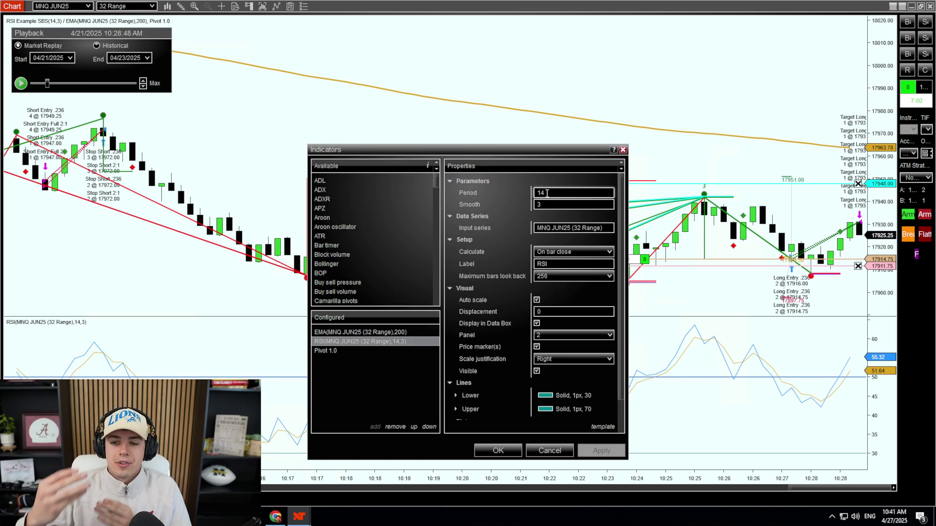
{"action": "left_click", "coordinate": [510, 451]}
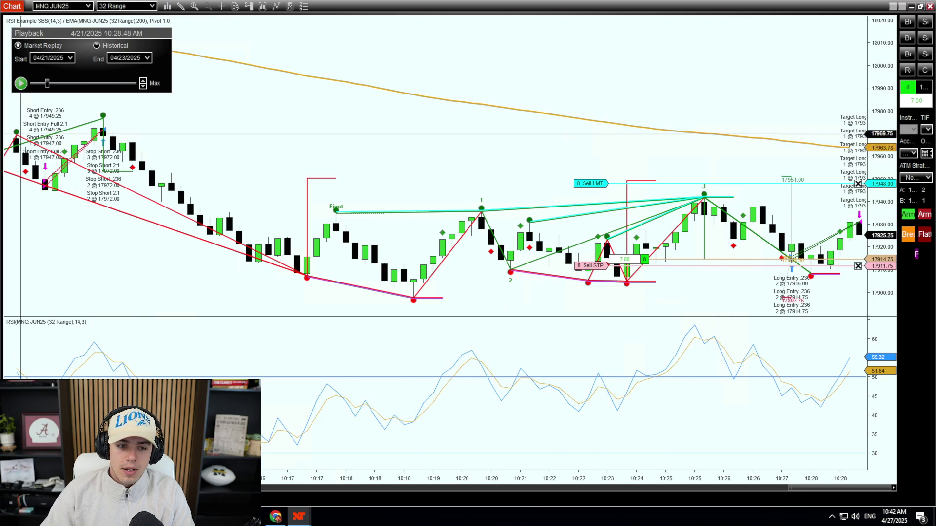
Step: Resume the market replay to follow the open long position to its exit
{"action": "left_click", "coordinate": [20, 84]}
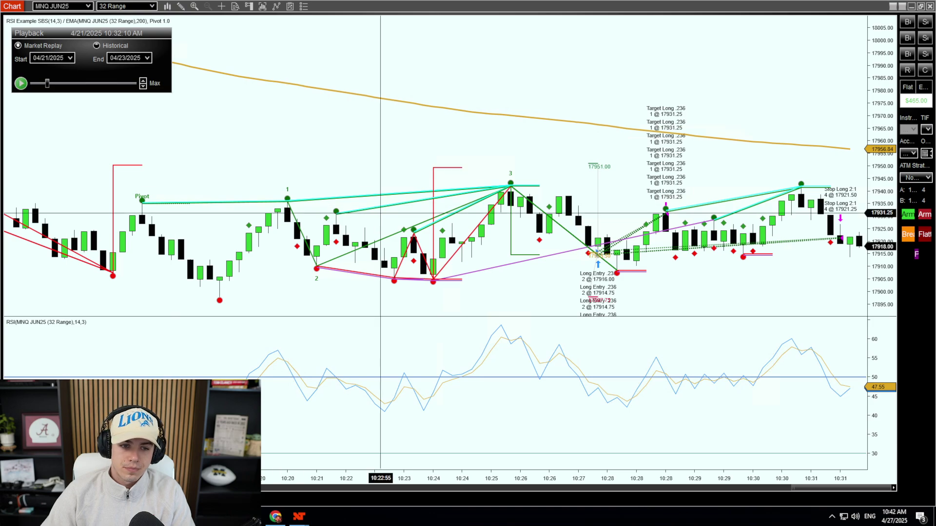
Step: Remove the RSI Example SBS strategy from the chart's configured strategies and apply the change
{"action": "right_click", "coordinate": [457, 60]}
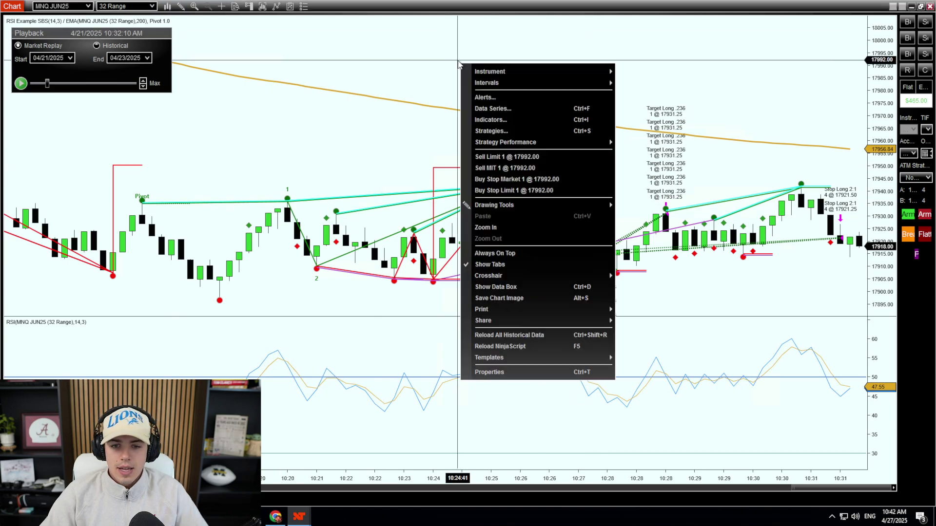
{"action": "left_click", "coordinate": [499, 135]}
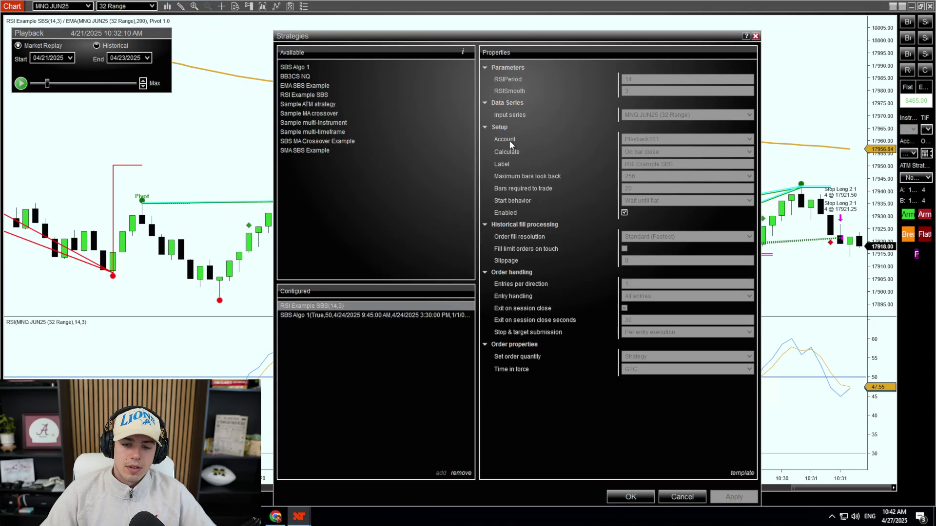
{"action": "left_click", "coordinate": [464, 475]}
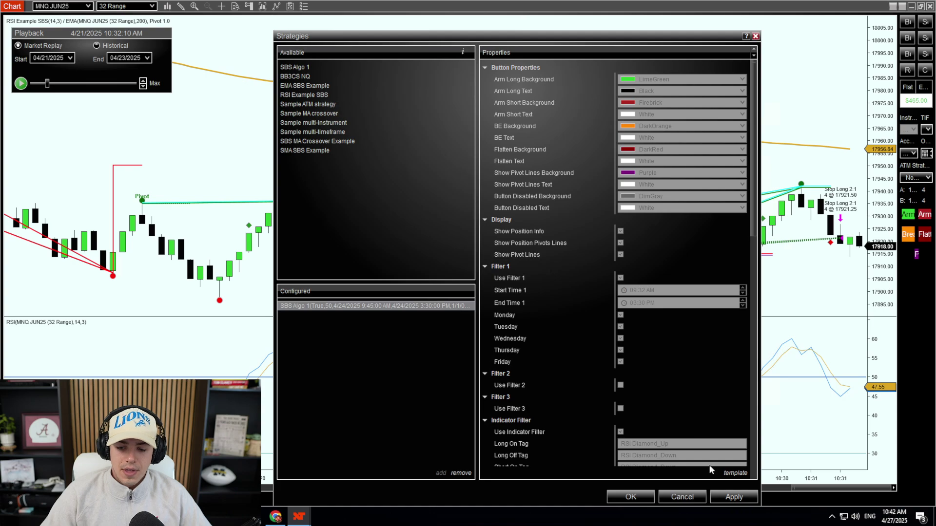
{"action": "left_click", "coordinate": [734, 497]}
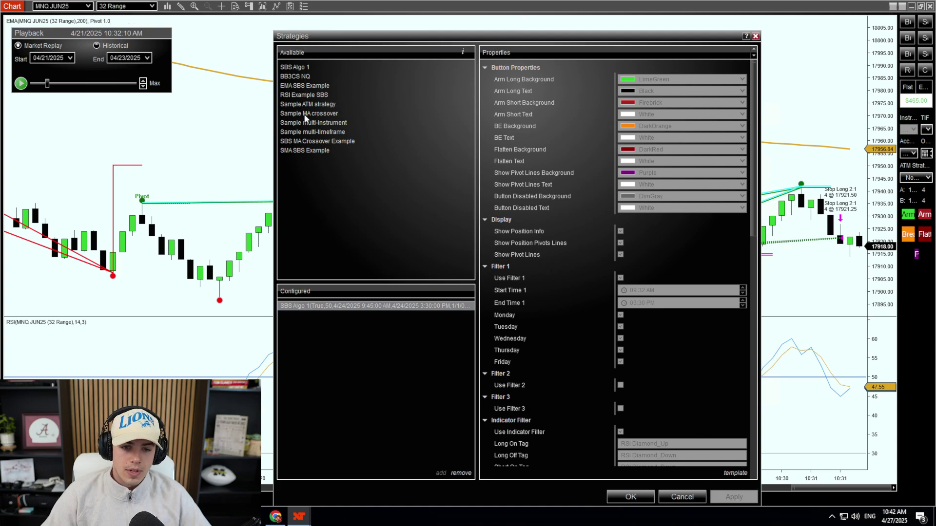
Step: Add the SMA SBS Example strategy to the chart with an SMAPeriod of 200, enable it and apply
{"action": "left_click", "coordinate": [309, 151]}
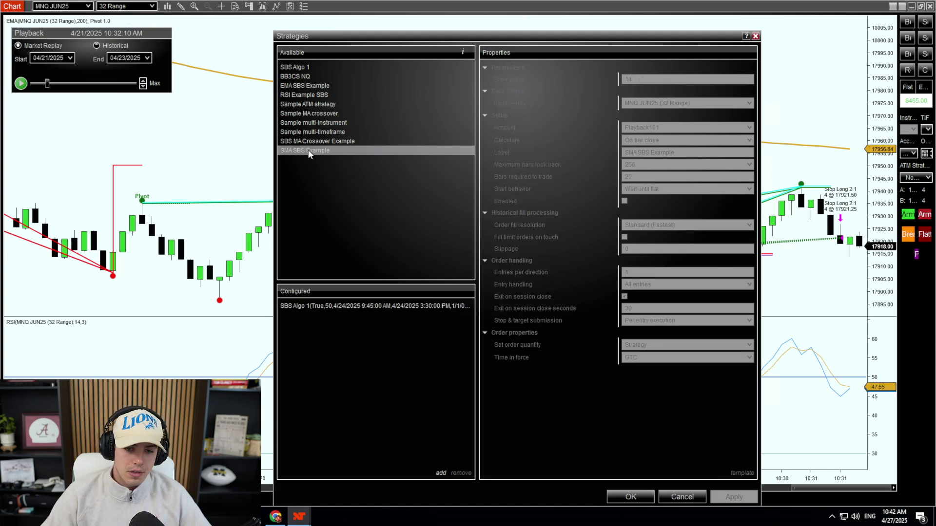
{"action": "left_click", "coordinate": [445, 475]}
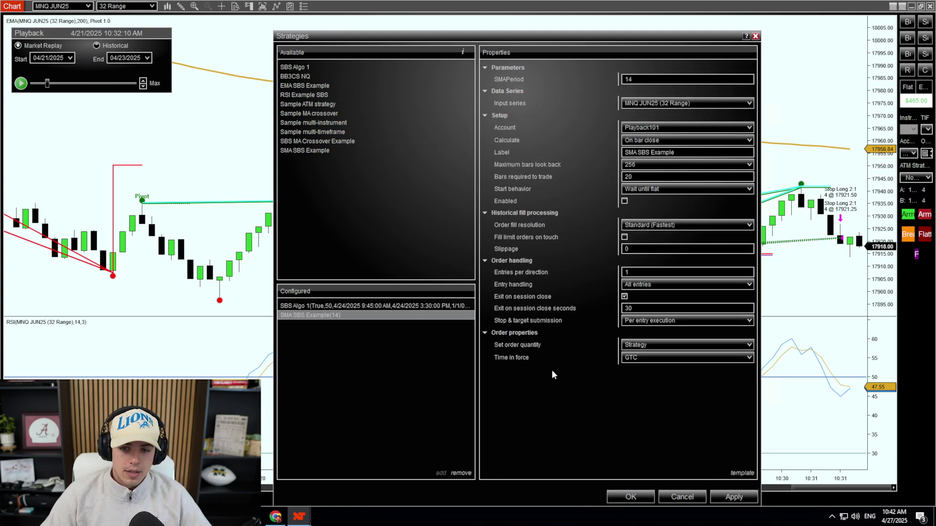
{"action": "double_click", "coordinate": [645, 81]}
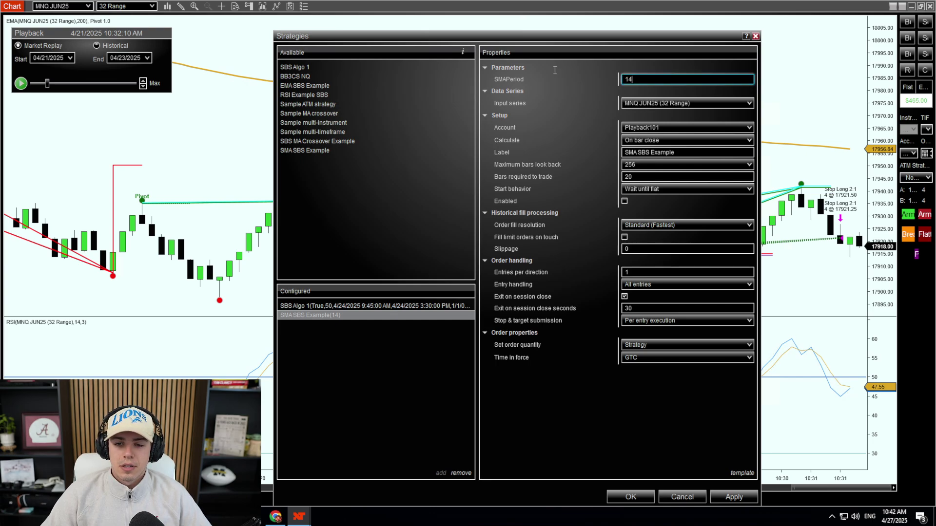
{"action": "type", "text": "200"}
{"action": "left_click", "coordinate": [564, 165]}
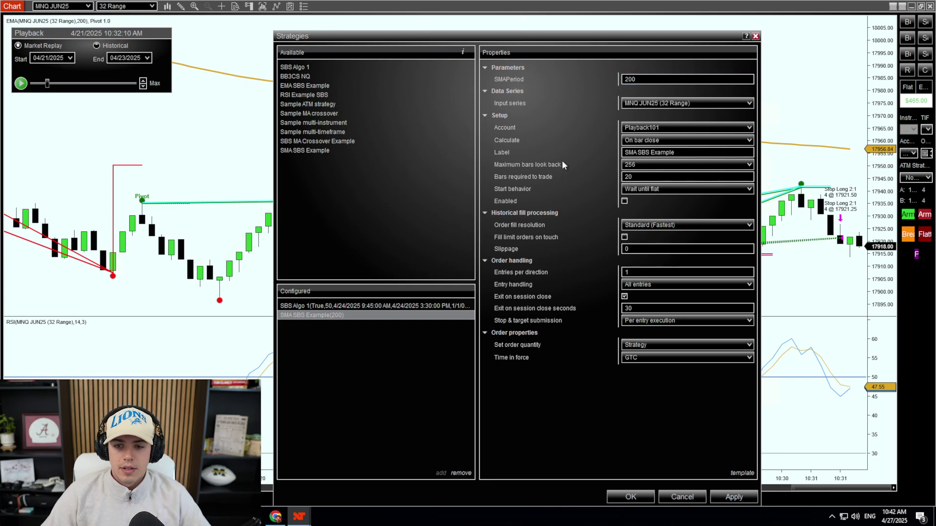
{"action": "left_click", "coordinate": [624, 201]}
{"action": "left_click", "coordinate": [733, 497]}
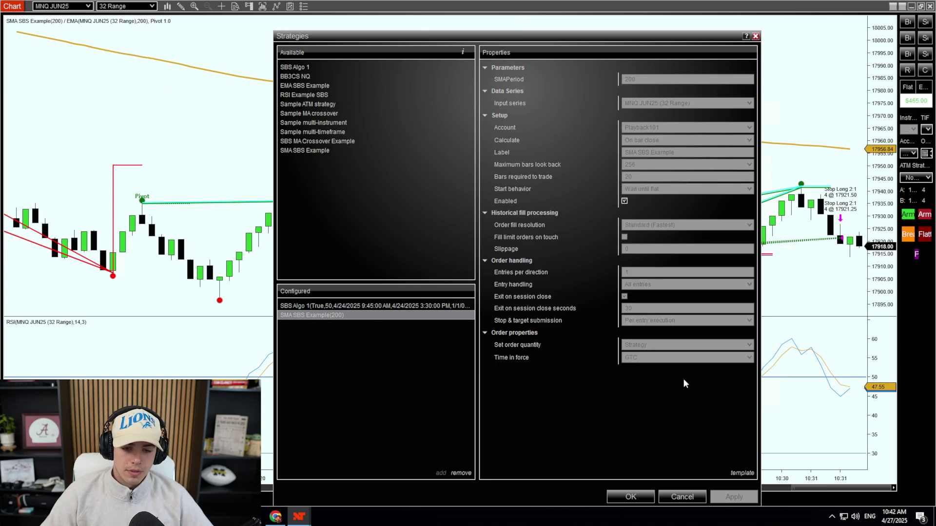
Step: Disable the configured SBS Algo 1 strategy so its settings can be edited
{"action": "key", "text": "Up"}
{"action": "scroll", "coordinate": [664, 366], "scroll_direction": "down", "scroll_amount": 10}
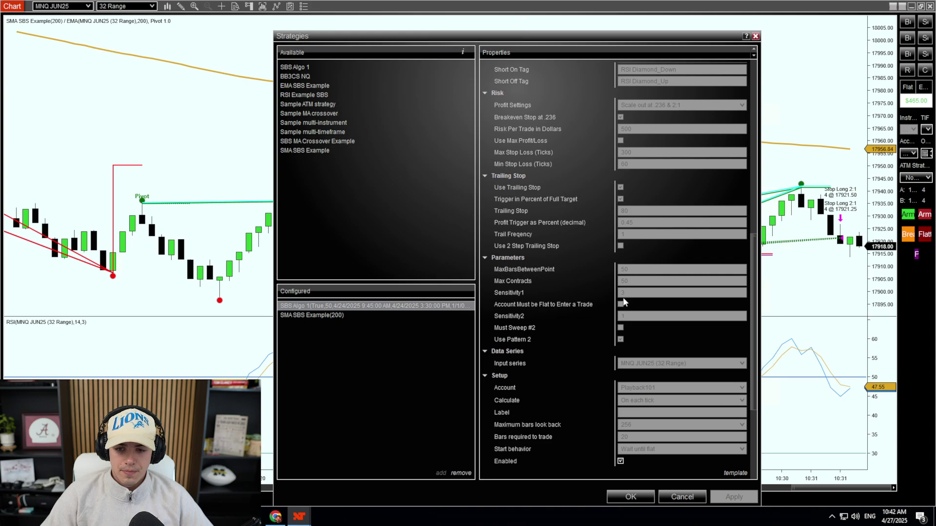
{"action": "scroll", "coordinate": [624, 303], "scroll_direction": "down", "scroll_amount": 4}
{"action": "left_click", "coordinate": [620, 368]}
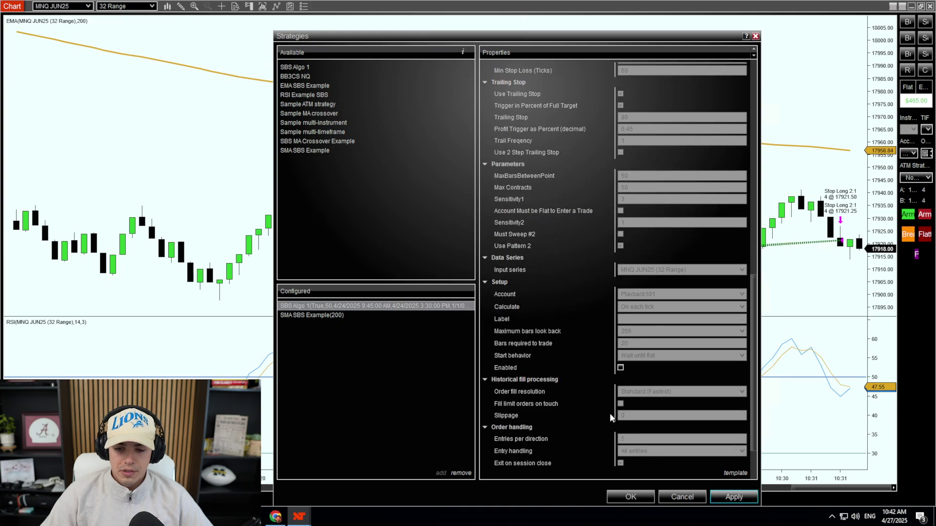
Step: Clear the Long On, Long Off, Short On and Short Off tags of SBS Algo 1's indicator filter and apply
{"action": "scroll", "coordinate": [539, 331], "scroll_direction": "up", "scroll_amount": 7}
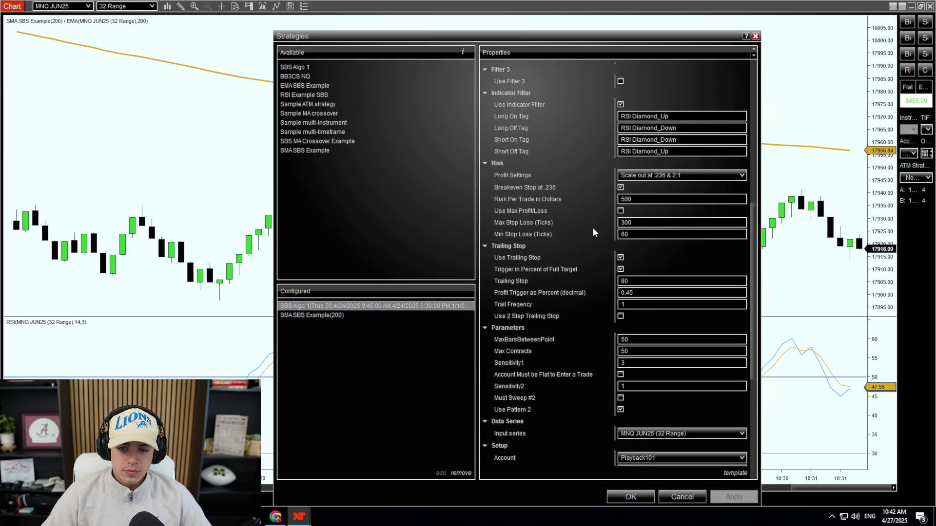
{"action": "left_click", "coordinate": [672, 116]}
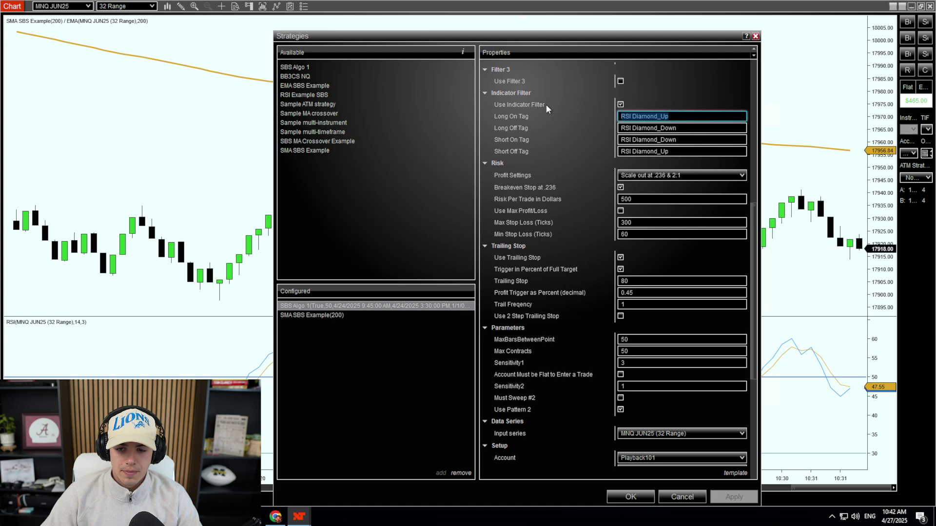
{"action": "key", "text": "Delete"}
{"action": "key", "text": "Tab"}
{"action": "key", "text": "Delete"}
{"action": "key", "text": "Tab"}
{"action": "key", "text": "Delete"}
{"action": "key", "text": "Tab"}
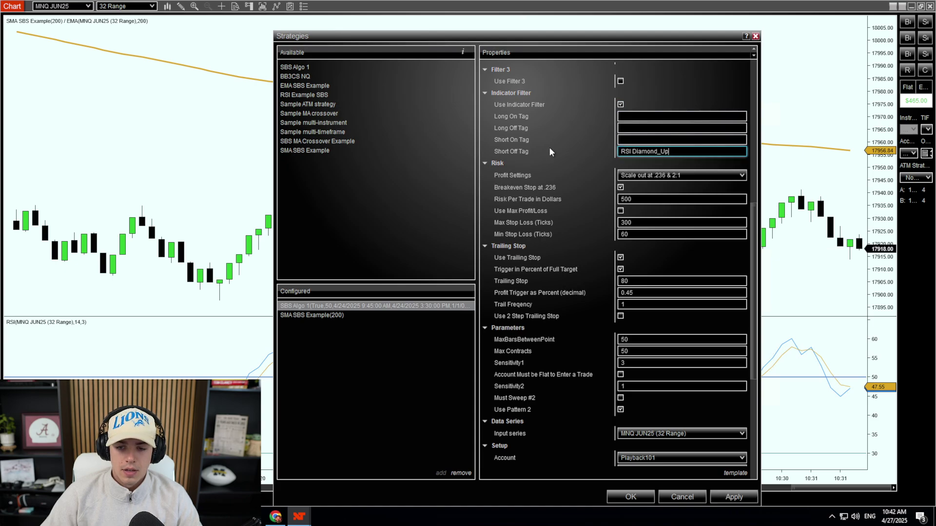
{"action": "key", "text": "Delete"}
{"action": "key", "text": "Tab"}
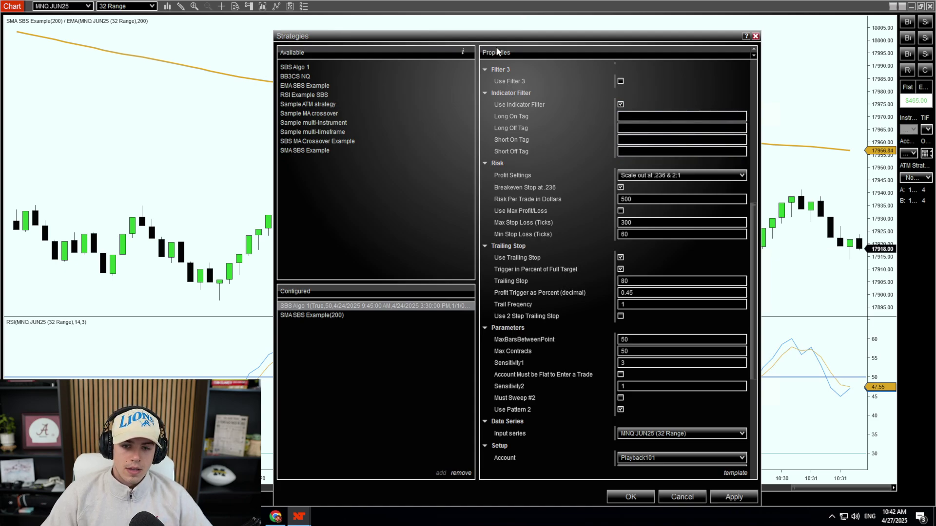
{"action": "left_click_drag", "start_coordinate": [497, 37], "coordinate": [518, 21]}
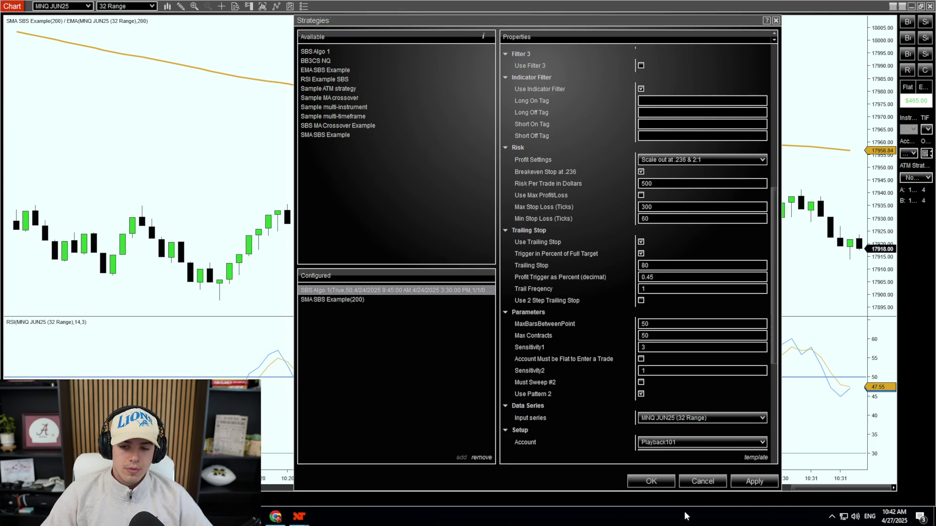
{"action": "left_click", "coordinate": [754, 481]}
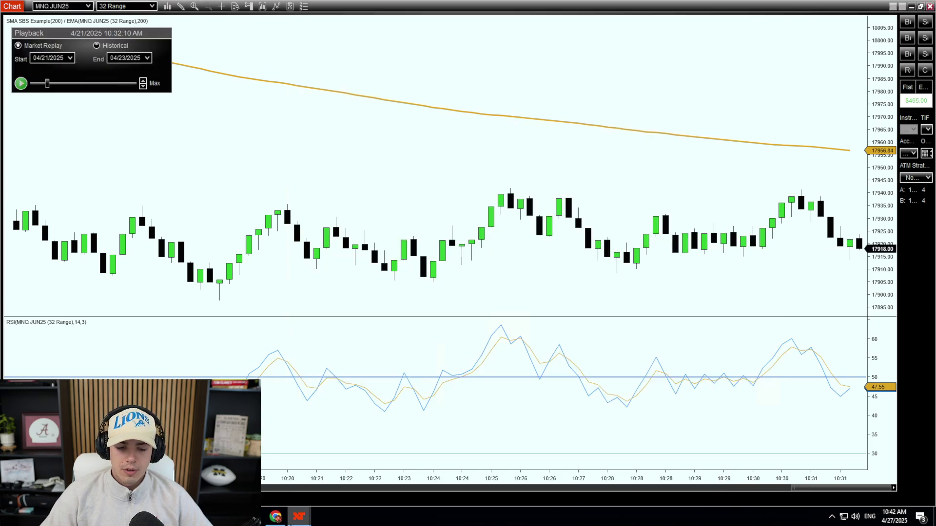
Step: Open the SMACrossExampleSBS strategy script in the NinjaScript Editor at its Draw.Diamond conditions, widening the explorer to read the script names
{"action": "left_click", "coordinate": [584, 490]}
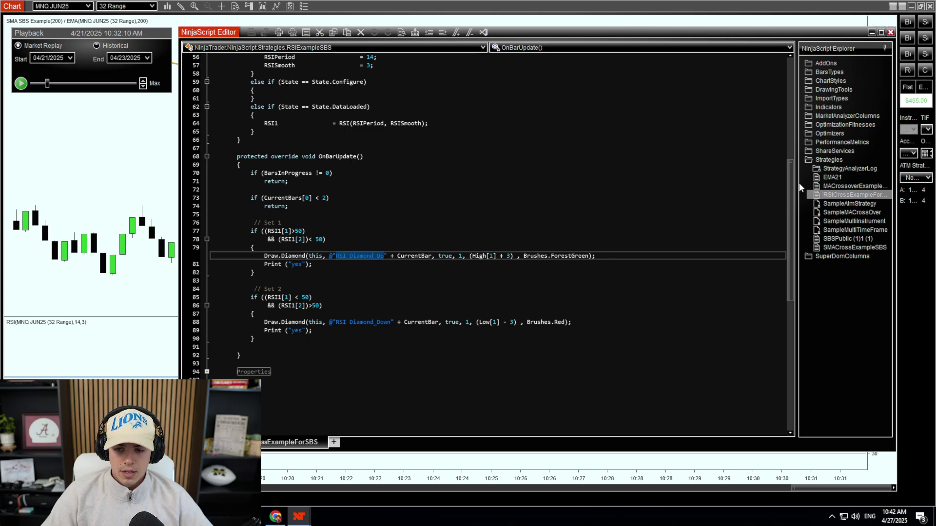
{"action": "left_click_drag", "start_coordinate": [793, 182], "coordinate": [739, 178]}
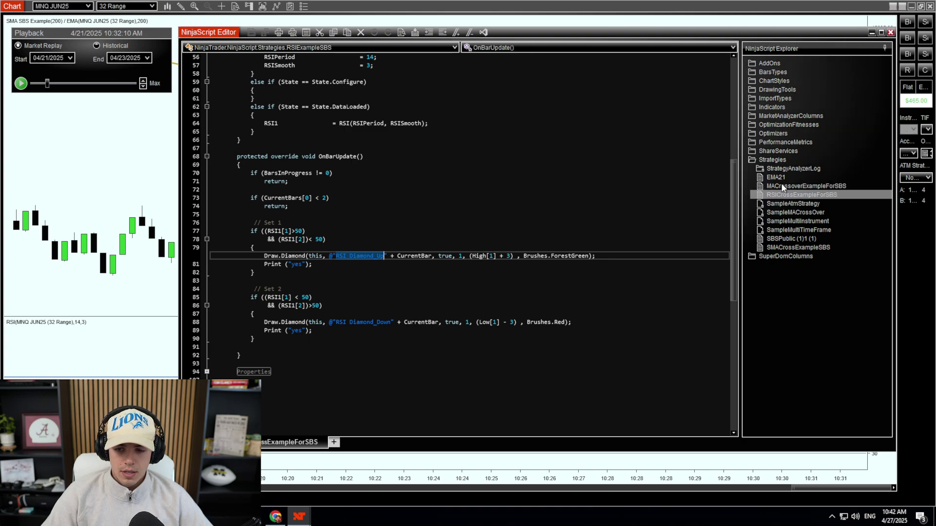
{"action": "left_click", "coordinate": [796, 186]}
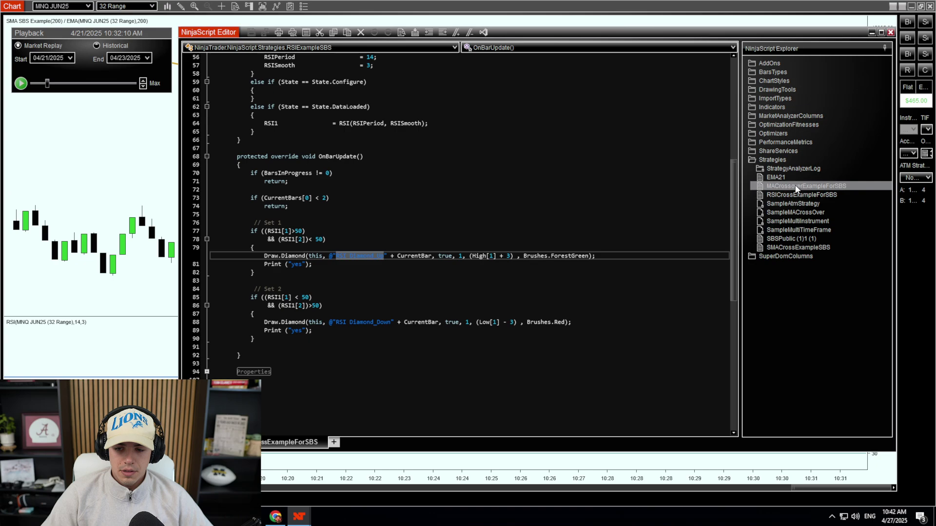
{"action": "left_click", "coordinate": [802, 249]}
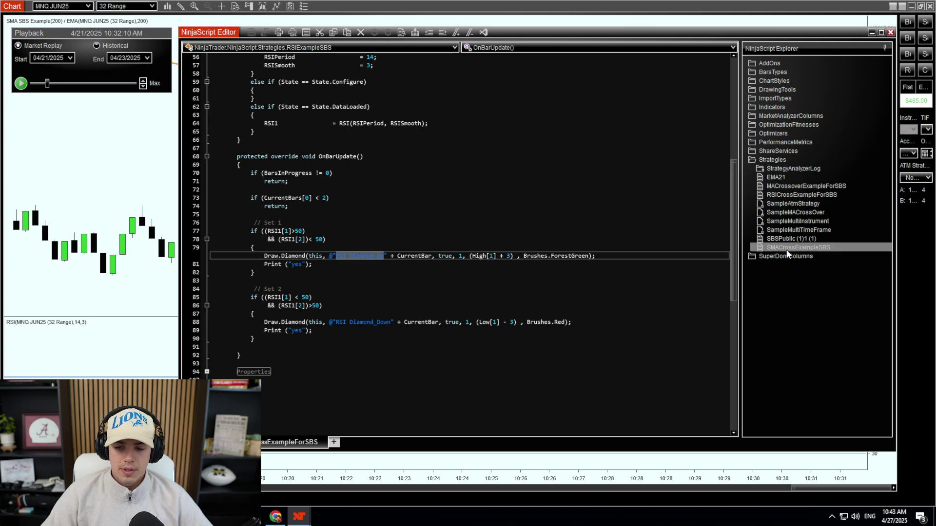
{"action": "double_click", "coordinate": [787, 249]}
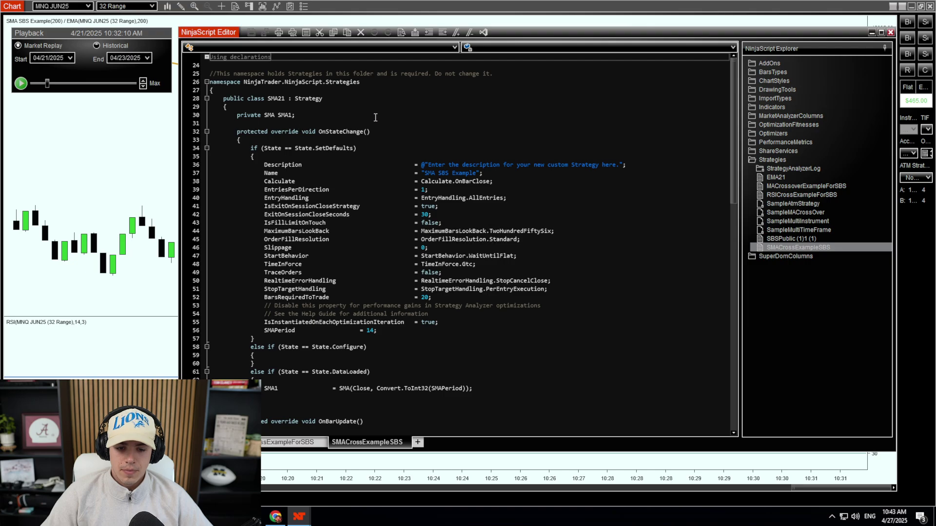
{"action": "scroll", "coordinate": [375, 117], "scroll_direction": "down", "scroll_amount": 10}
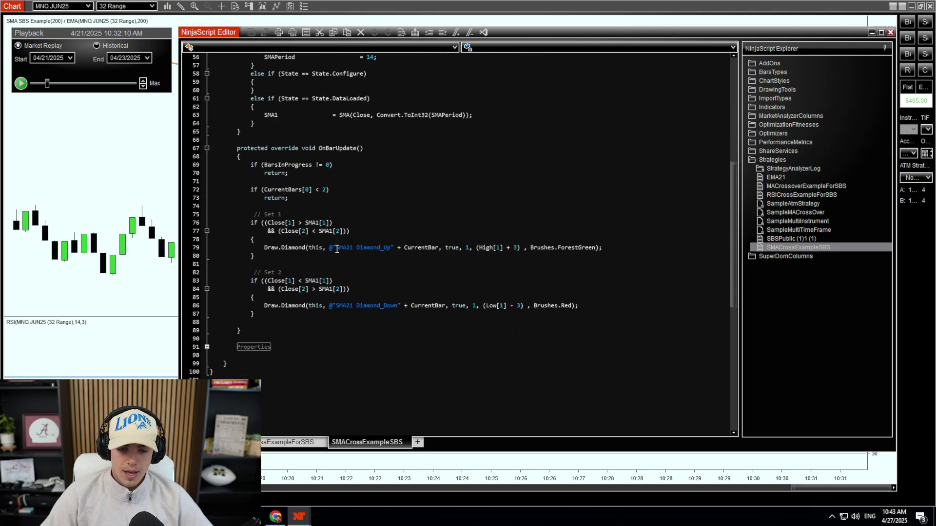
Step: Copy the SMA21 Diamond_Up tag from the script's Set 1 condition and return to the chart
{"action": "left_click_drag", "start_coordinate": [337, 250], "coordinate": [389, 252]}
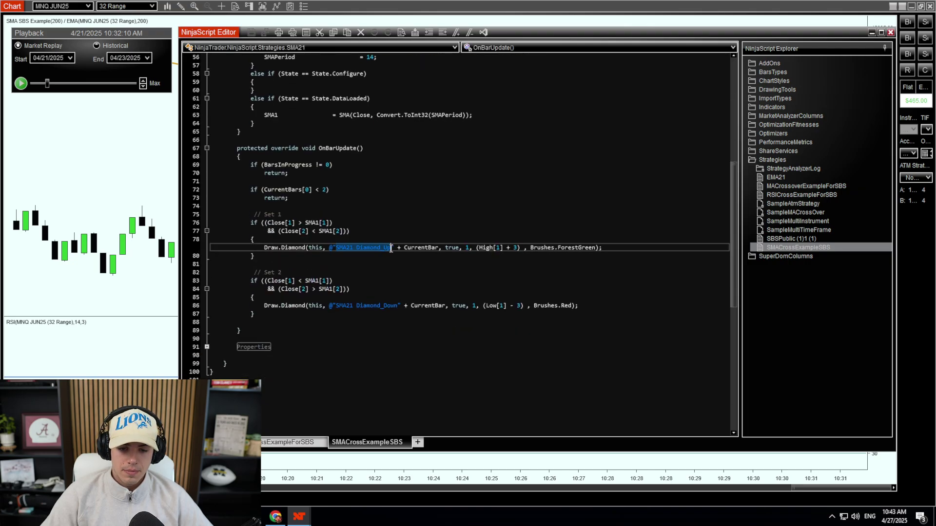
{"action": "right_click", "coordinate": [381, 247]}
{"action": "left_click", "coordinate": [395, 356]}
{"action": "left_click", "coordinate": [63, 125]}
Step: Set SBS Algo 1's Long On and Short Off tags to SMA21 Diamond_Up and apply the settings
{"action": "right_click", "coordinate": [469, 133]}
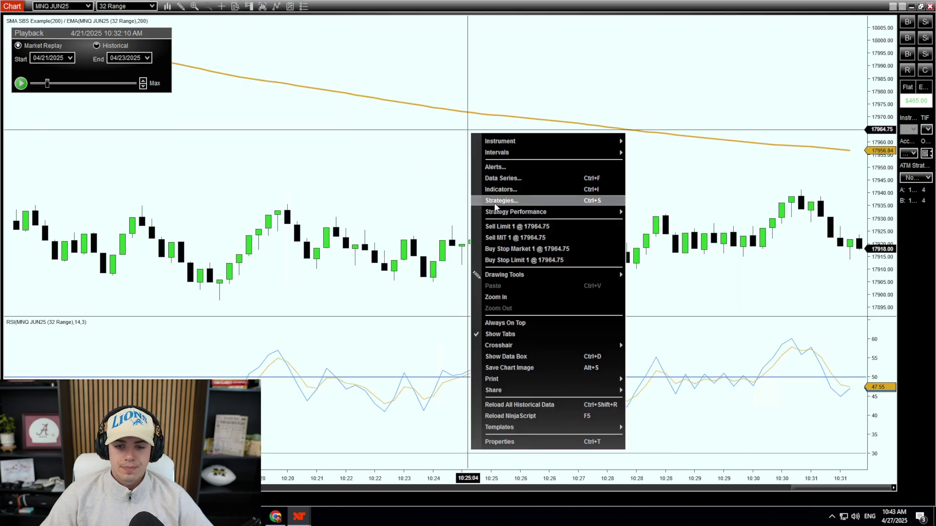
{"action": "left_click", "coordinate": [495, 207]}
{"action": "scroll", "coordinate": [534, 217], "scroll_direction": "down", "scroll_amount": 10}
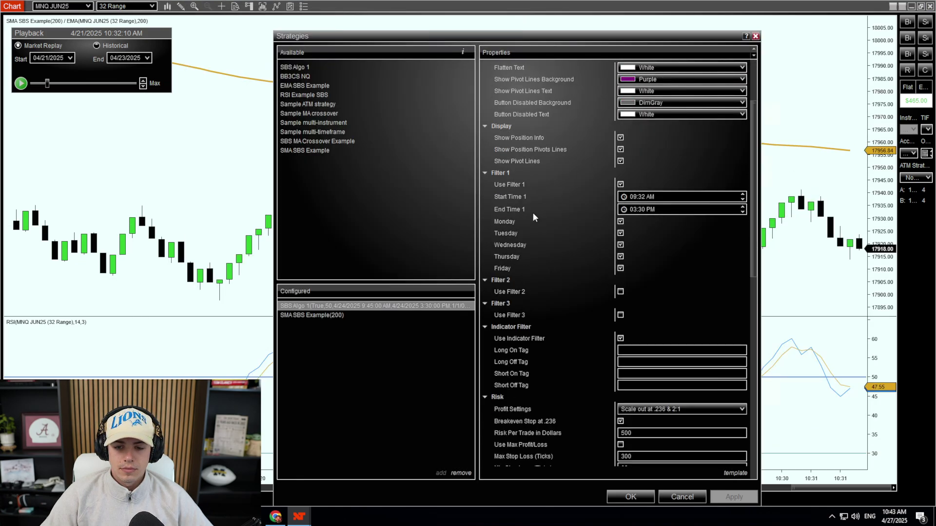
{"action": "scroll", "coordinate": [535, 217], "scroll_direction": "down", "scroll_amount": 2}
{"action": "left_click", "coordinate": [518, 192]}
{"action": "key", "text": "ctrl+v"}
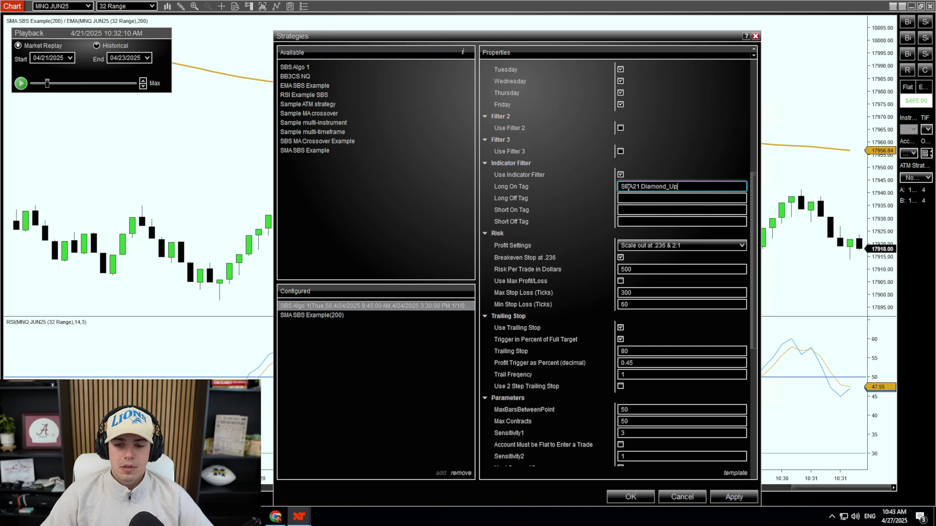
{"action": "left_click", "coordinate": [631, 220]}
{"action": "key", "text": "ctrl+v"}
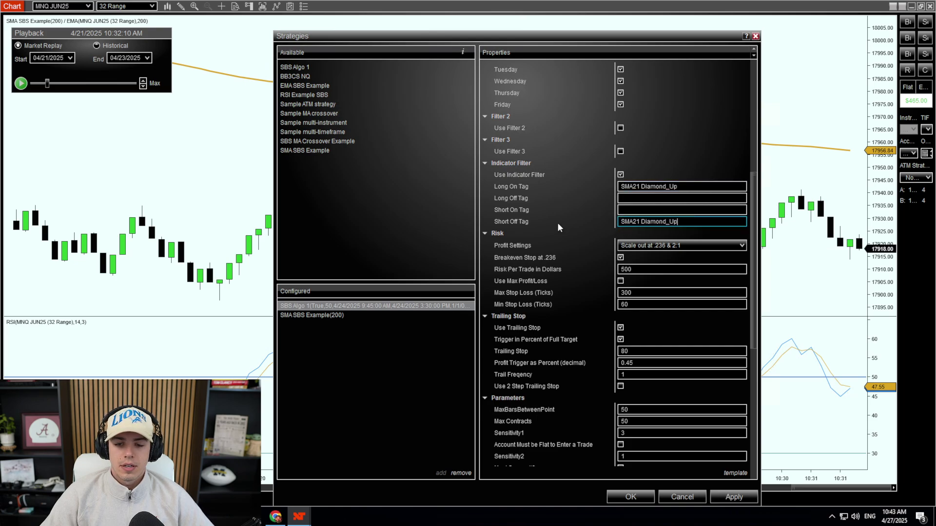
{"action": "left_click", "coordinate": [734, 497]}
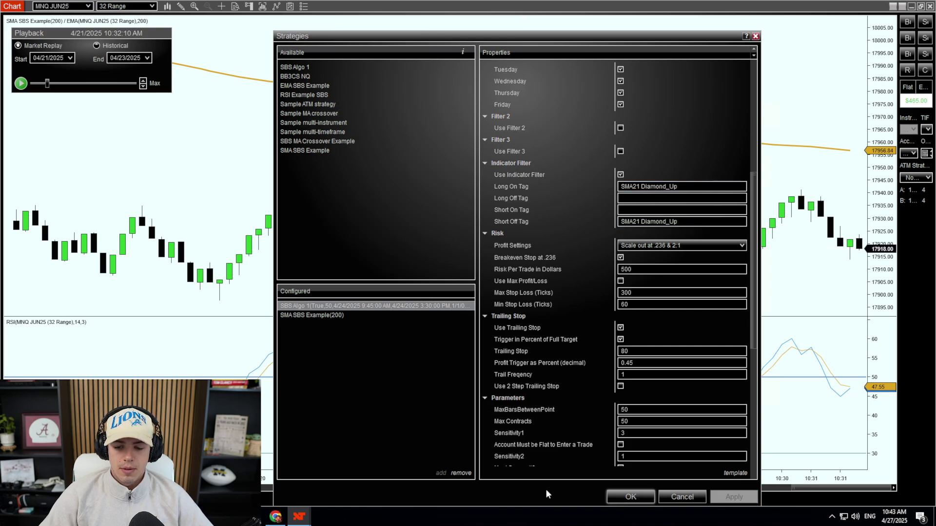
{"action": "left_click", "coordinate": [630, 497]}
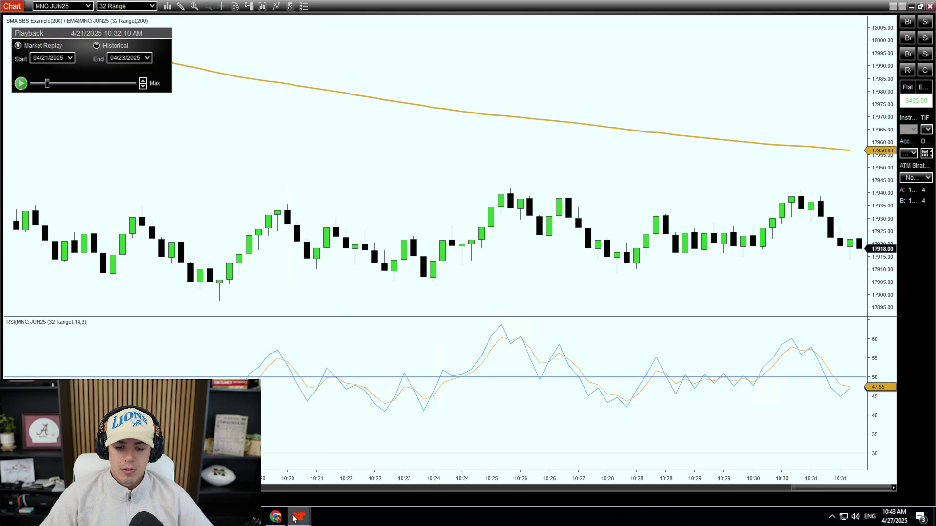
Step: Copy the SMA21 Diamond_Down tag from the script's Set 2 condition and return to the chart
{"action": "mouse_move", "coordinate": [299, 516]}
{"action": "left_click", "coordinate": [601, 494]}
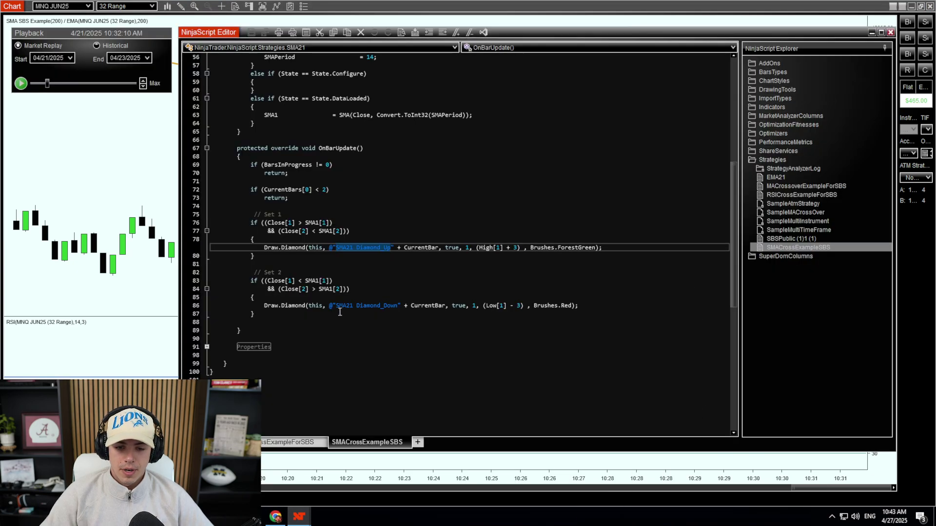
{"action": "mouse_move", "coordinate": [335, 305]}
{"action": "left_mouse_down"}
{"action": "mouse_move", "coordinate": [399, 307]}
{"action": "mouse_move", "coordinate": [334, 309]}
{"action": "left_mouse_up"}
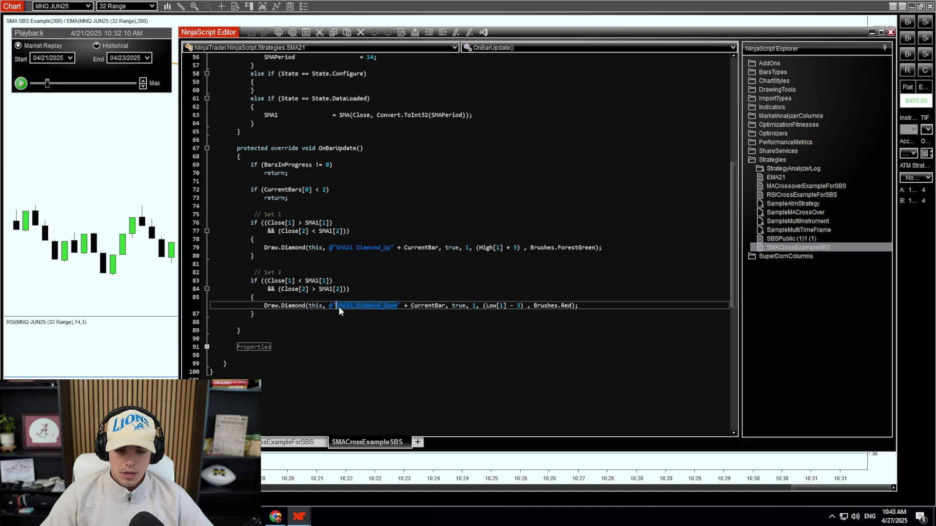
{"action": "right_click", "coordinate": [369, 308]}
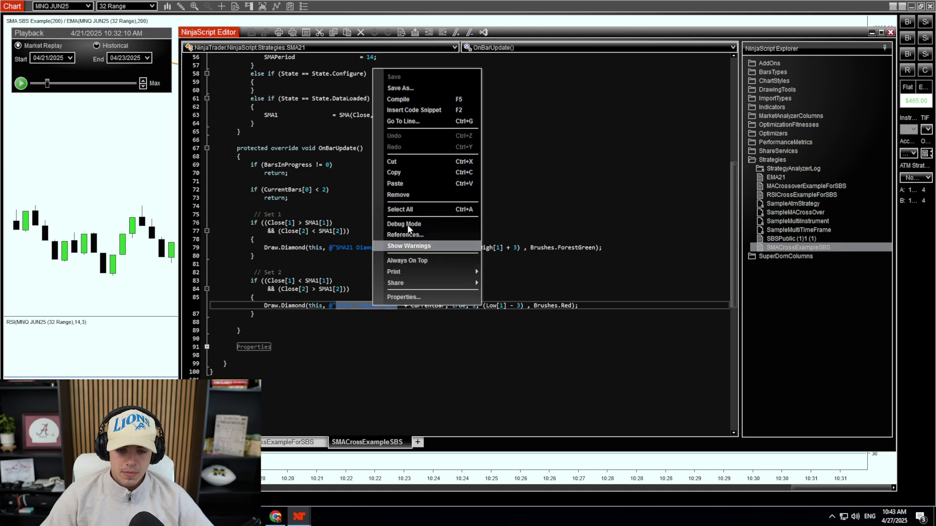
{"action": "left_click", "coordinate": [394, 172]}
{"action": "left_click", "coordinate": [97, 146]}
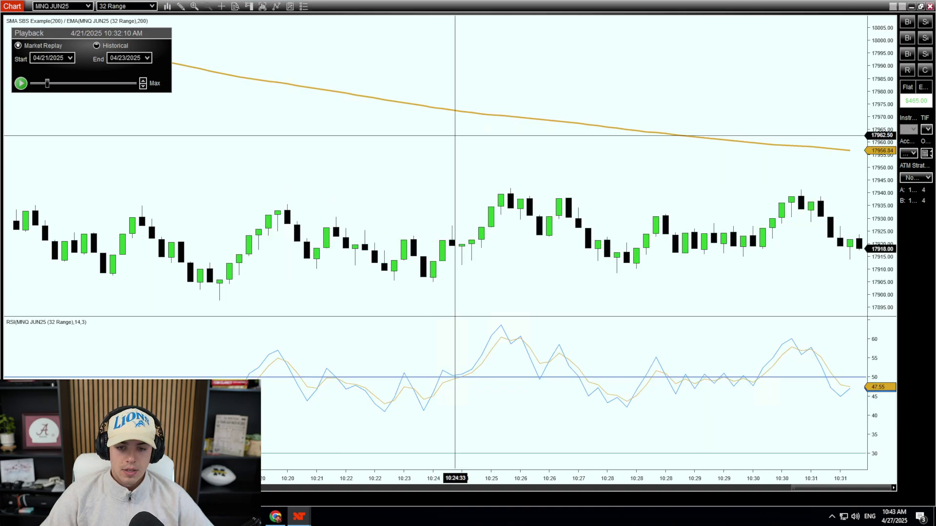
Step: Set SBS Algo 1's Long Off and Short On tags to SMA21 Diamond_Down in the chart's strategy settings
{"action": "right_click", "coordinate": [460, 133]}
{"action": "left_click", "coordinate": [495, 206]}
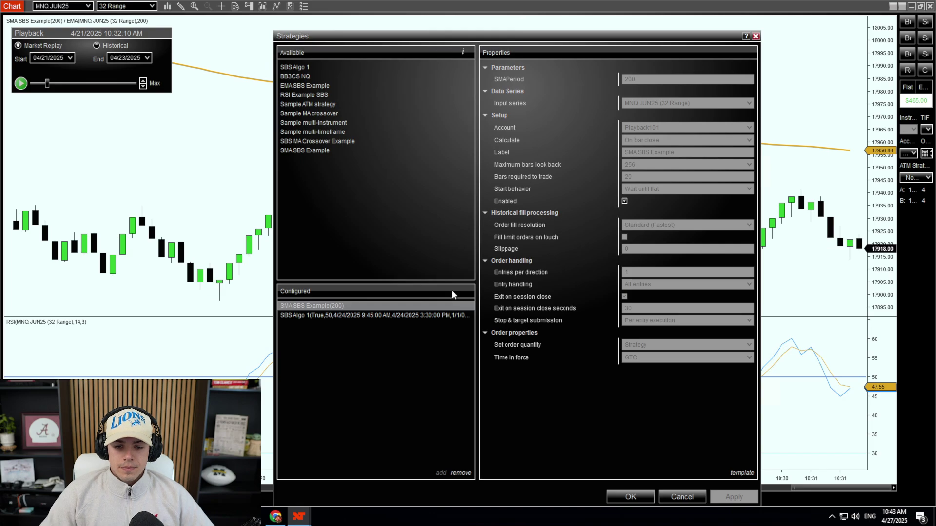
{"action": "left_click", "coordinate": [374, 316]}
{"action": "scroll", "coordinate": [599, 279], "scroll_direction": "down", "scroll_amount": 6}
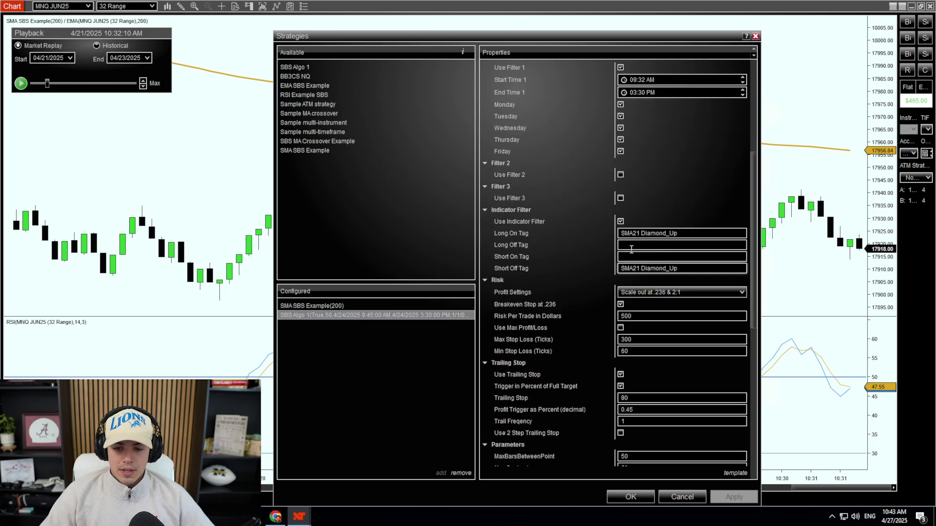
{"action": "left_click", "coordinate": [671, 245]}
{"action": "key", "text": "ctrl+v"}
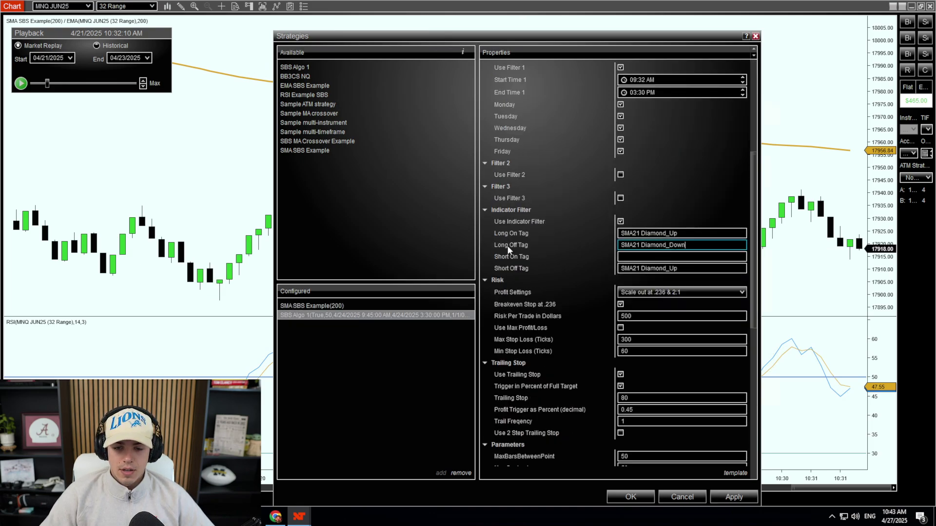
{"action": "left_click", "coordinate": [620, 257]}
{"action": "key", "text": "ctrl+v"}
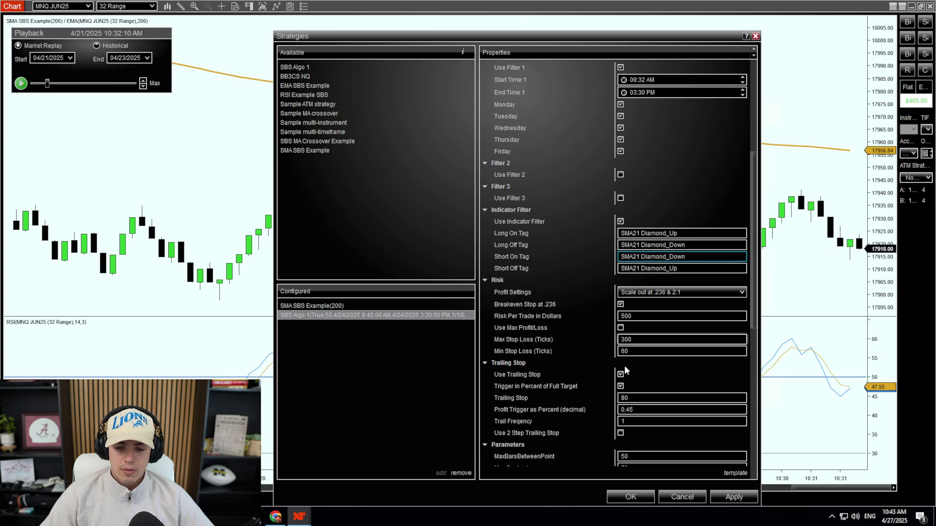
Step: Enable SBS Algo 1, apply the change, check the SMA SBS Example settings and close the strategy settings
{"action": "scroll", "coordinate": [603, 298], "scroll_direction": "down", "scroll_amount": 7}
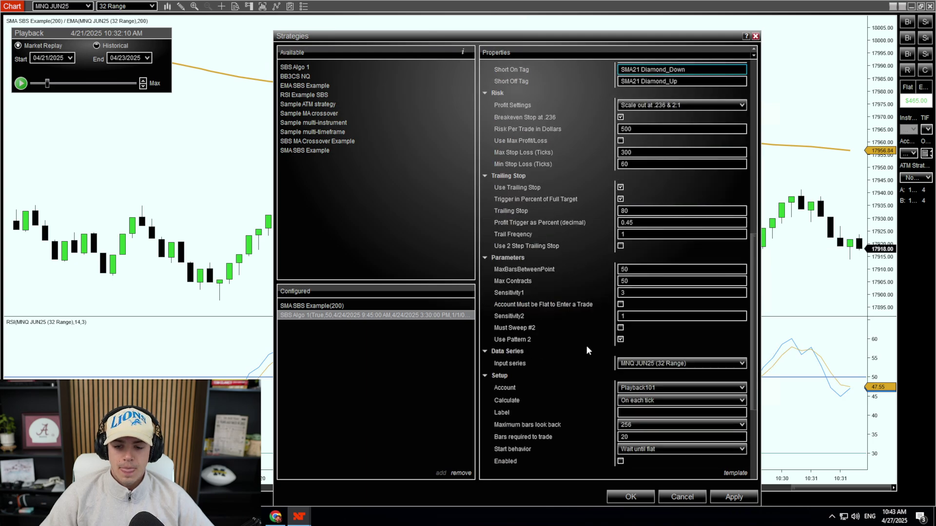
{"action": "left_click", "coordinate": [621, 414]}
{"action": "left_click", "coordinate": [733, 497]}
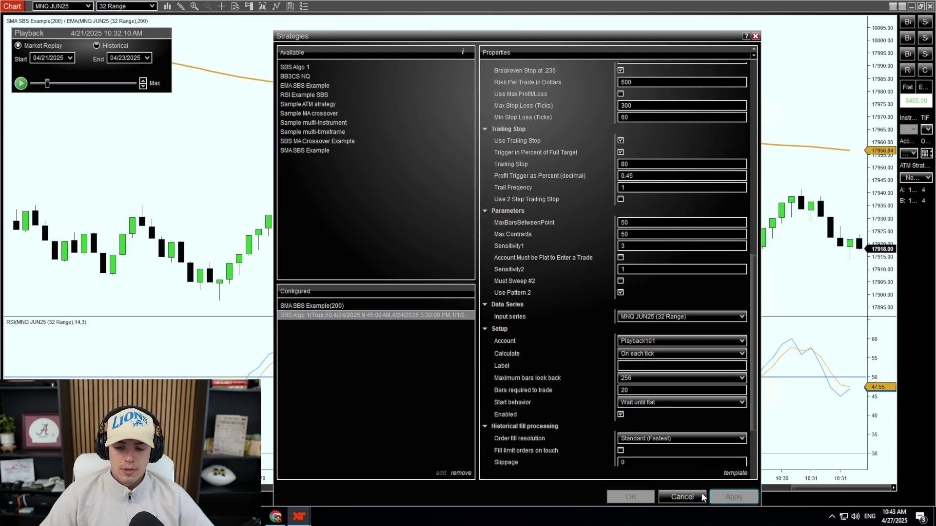
{"action": "left_click", "coordinate": [337, 306]}
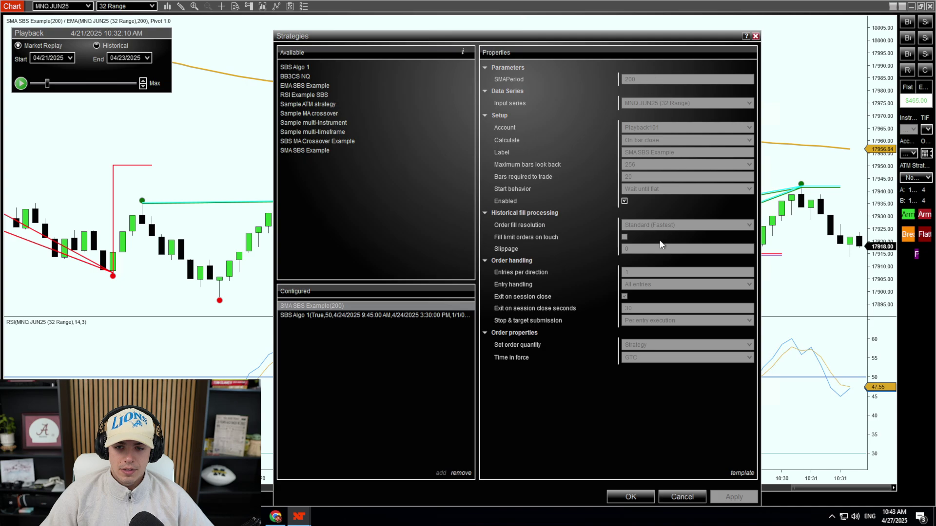
{"action": "left_click", "coordinate": [629, 496]}
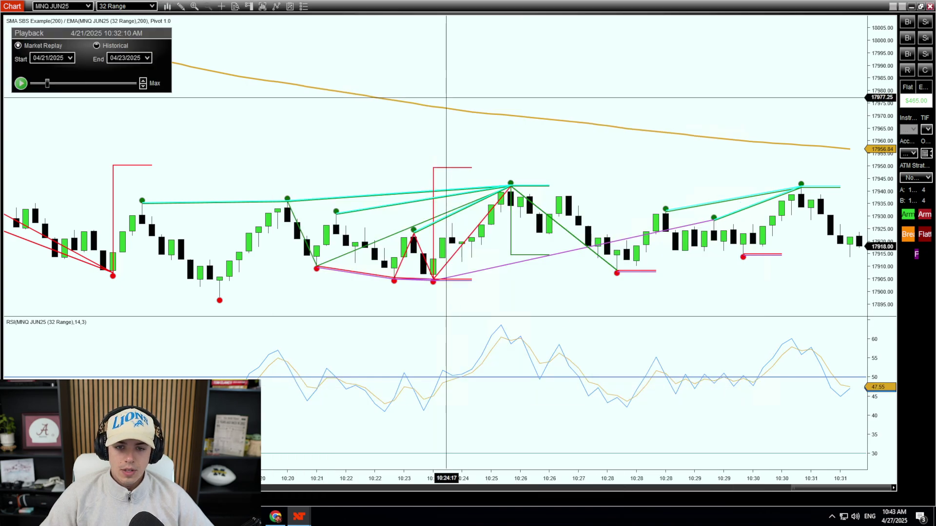
Step: Add an SMA indicator to the chart and set its period to 200
{"action": "right_click", "coordinate": [422, 89]}
{"action": "left_click", "coordinate": [446, 146]}
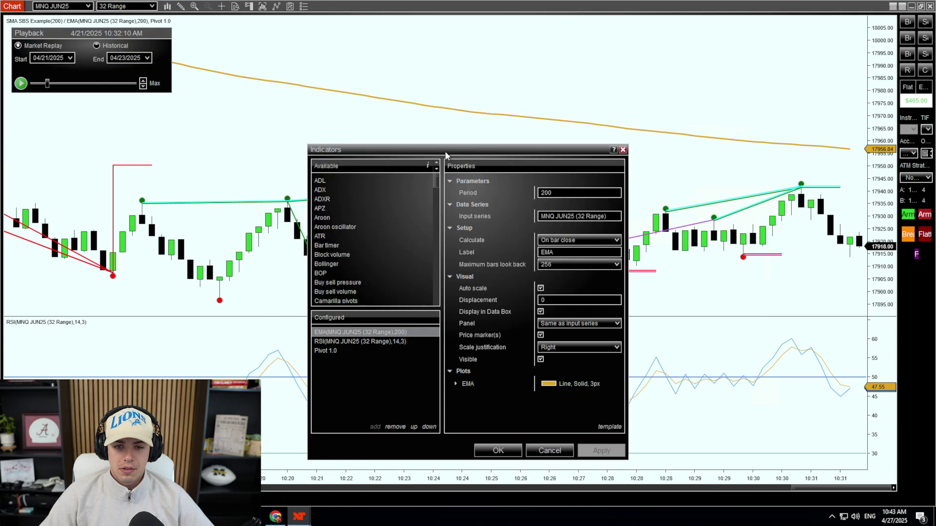
{"action": "left_click_drag", "start_coordinate": [440, 181], "coordinate": [438, 278]}
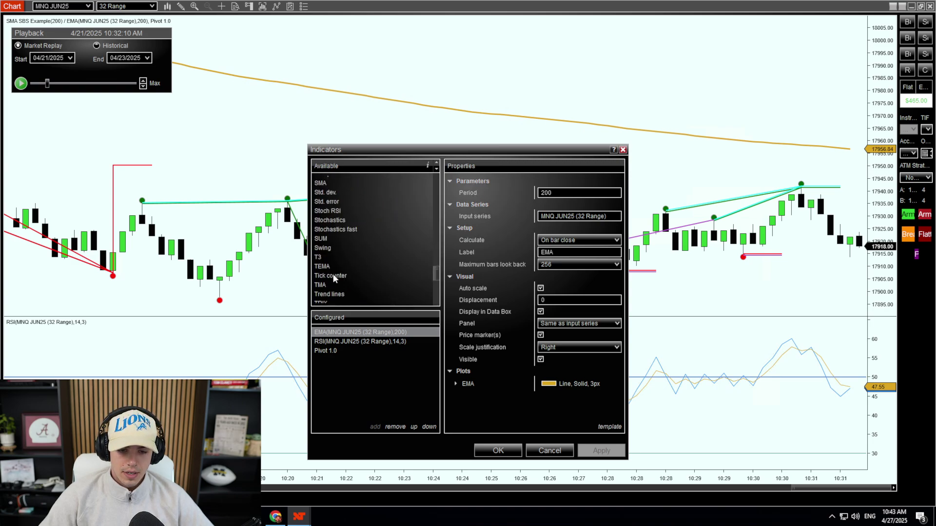
{"action": "left_click", "coordinate": [328, 184]}
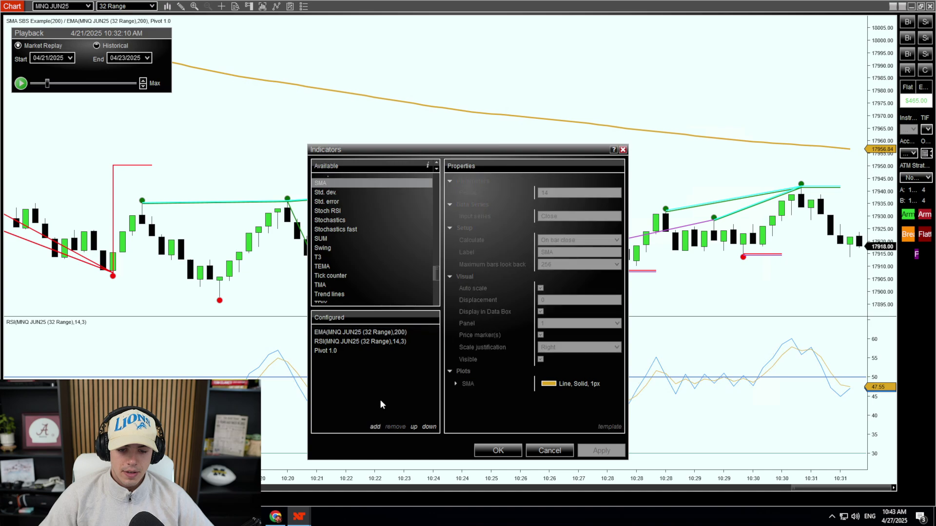
{"action": "left_click", "coordinate": [380, 427]}
{"action": "double_click", "coordinate": [579, 193]}
{"action": "type", "text": "20"}
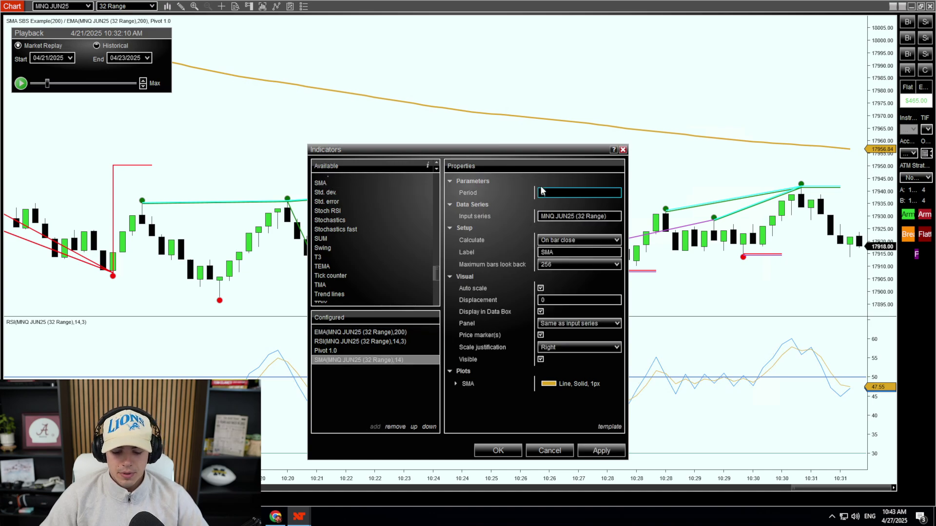
{"action": "type", "text": "0"}
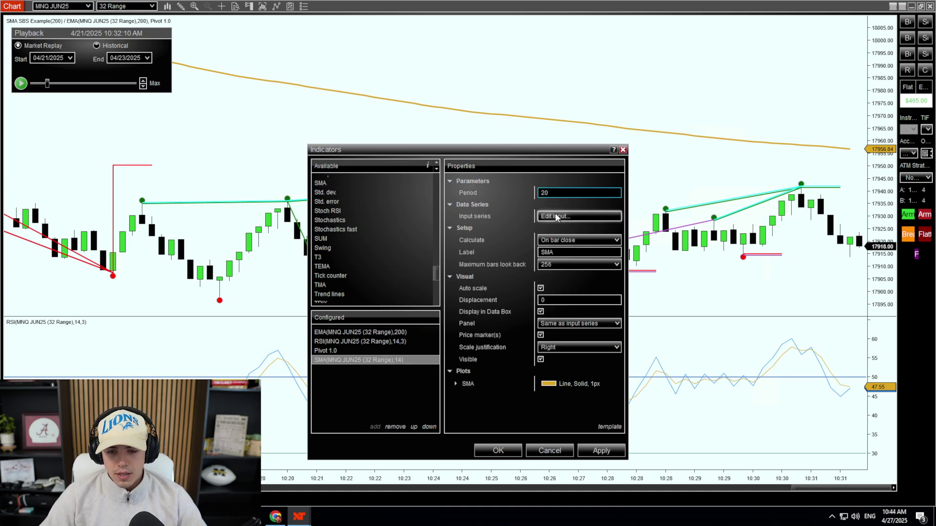
Step: Set the SMA plot's color to DarkOrange and apply it to the chart
{"action": "left_click", "coordinate": [455, 384]}
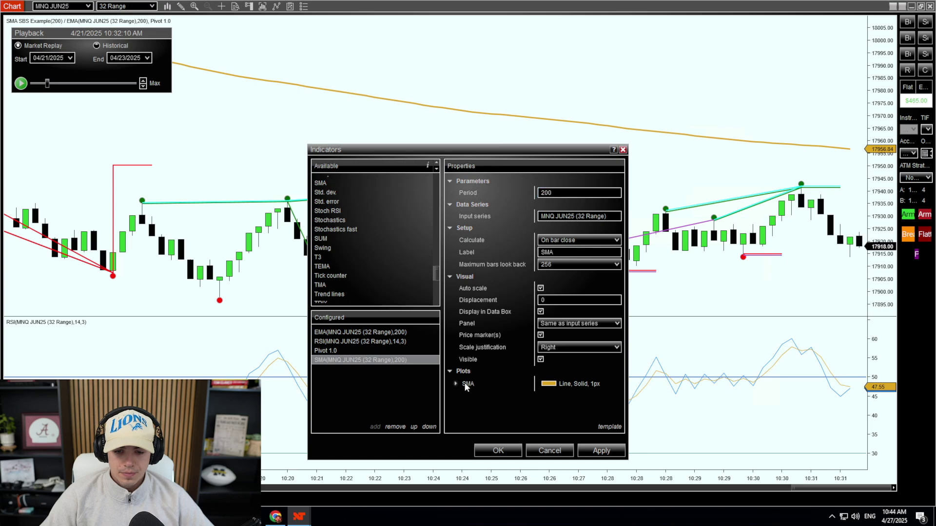
{"action": "left_click", "coordinate": [455, 383]}
{"action": "left_click", "coordinate": [574, 396]}
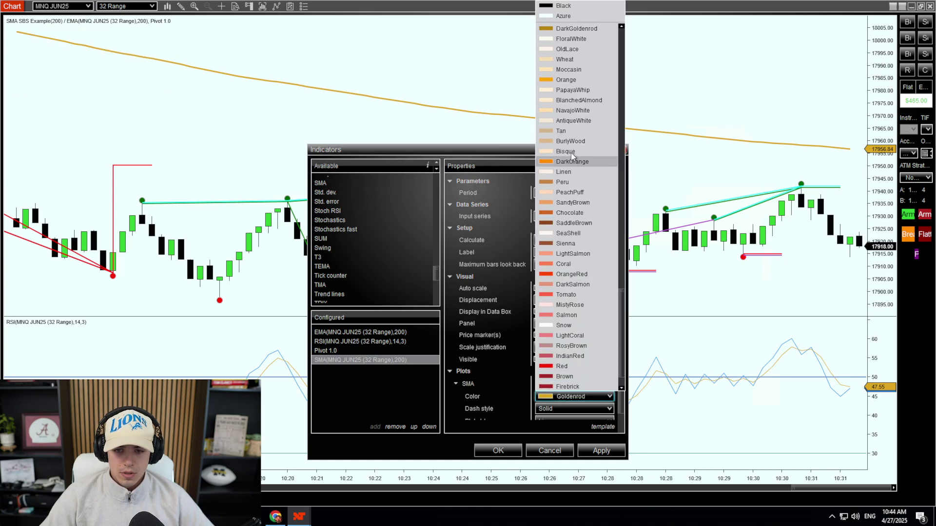
{"action": "scroll", "coordinate": [569, 141], "scroll_direction": "down", "scroll_amount": 1}
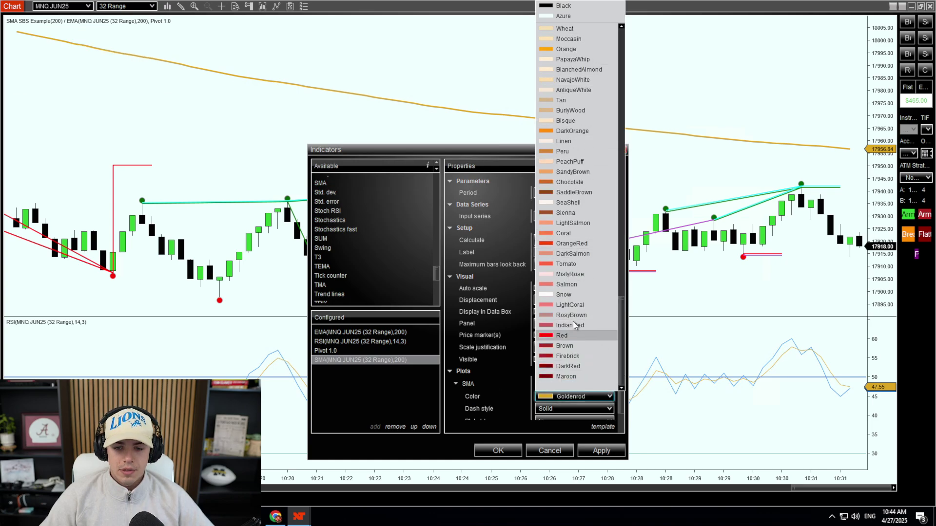
{"action": "scroll", "coordinate": [572, 321], "scroll_direction": "up", "scroll_amount": 1}
{"action": "left_click", "coordinate": [573, 162]}
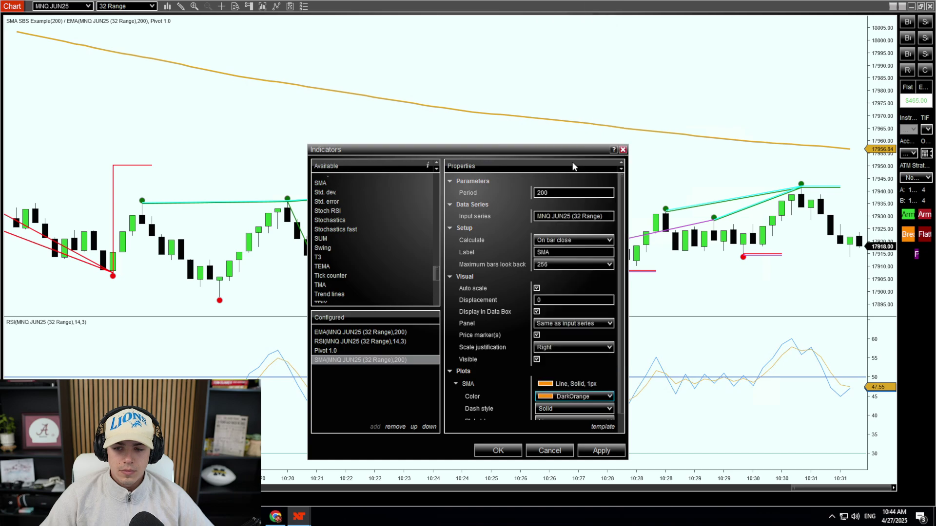
{"action": "left_click", "coordinate": [594, 453]}
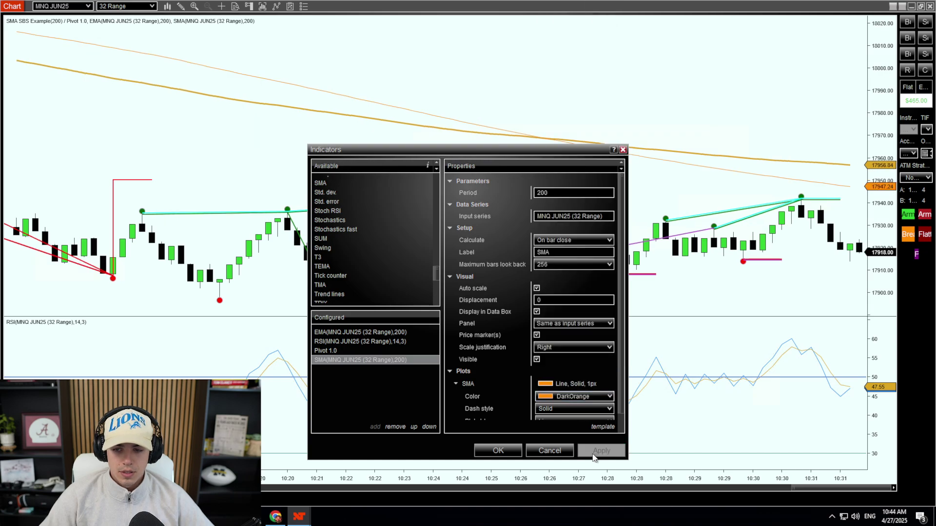
Step: Set the SMA plot's color to Chartreuse and its width to 3, then apply and close the indicator settings
{"action": "left_click", "coordinate": [597, 396]}
{"action": "scroll", "coordinate": [563, 137], "scroll_direction": "up", "scroll_amount": 5}
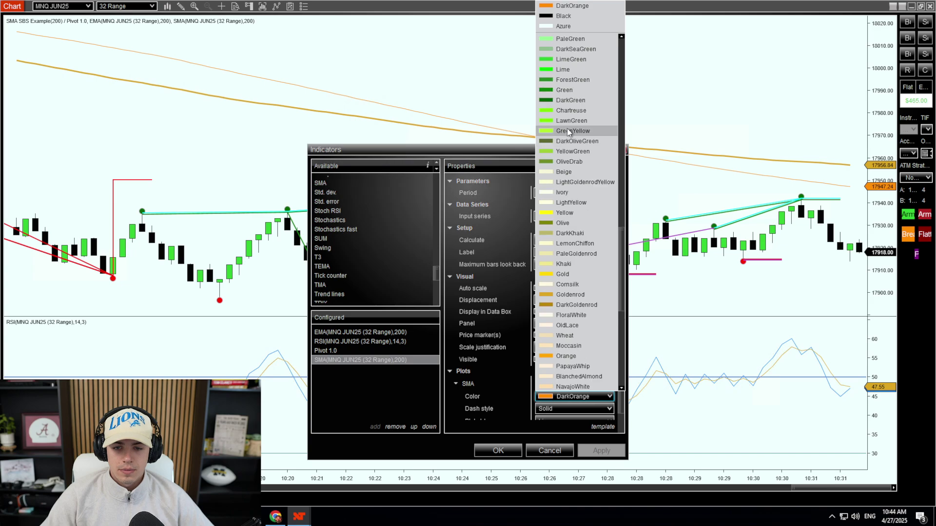
{"action": "left_click", "coordinate": [570, 112]}
{"action": "left_click", "coordinate": [599, 453]}
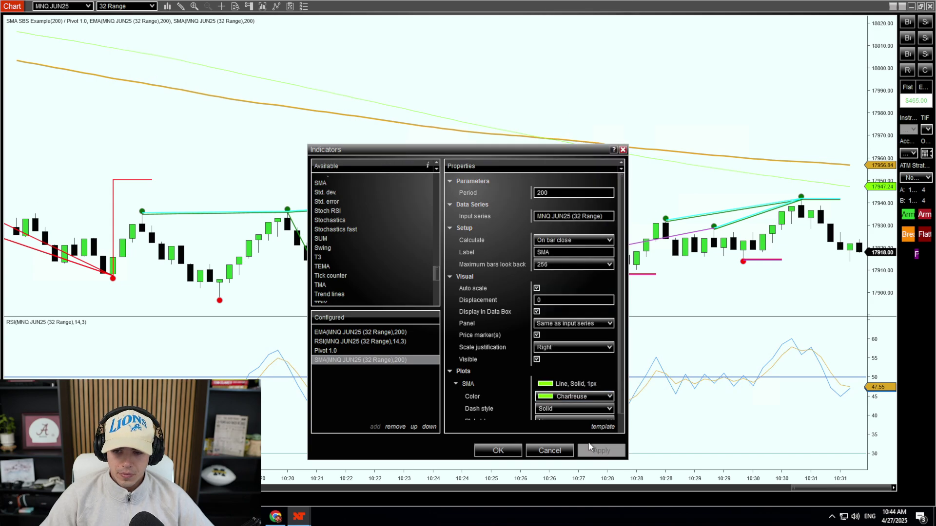
{"action": "scroll", "coordinate": [560, 399], "scroll_direction": "down", "scroll_amount": 1}
{"action": "left_click", "coordinate": [561, 414]}
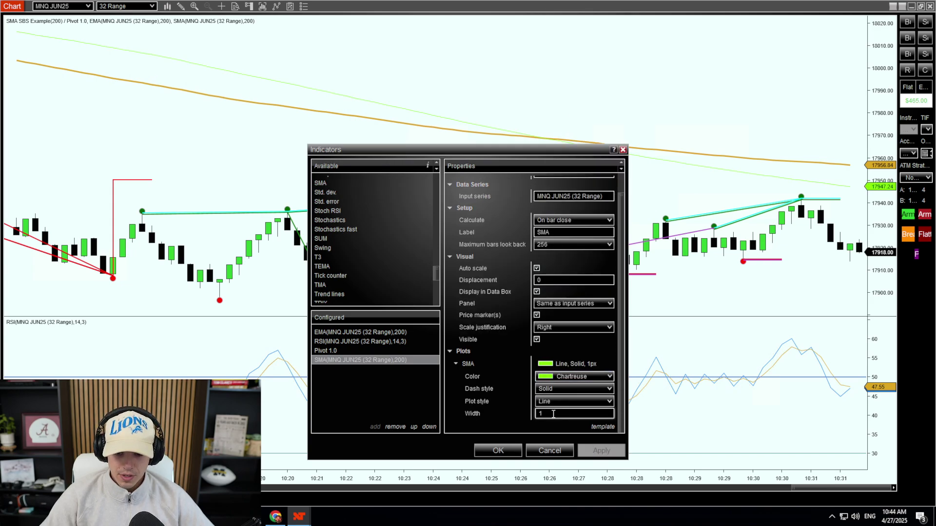
{"action": "type", "text": "3"}
{"action": "left_click", "coordinate": [587, 452]}
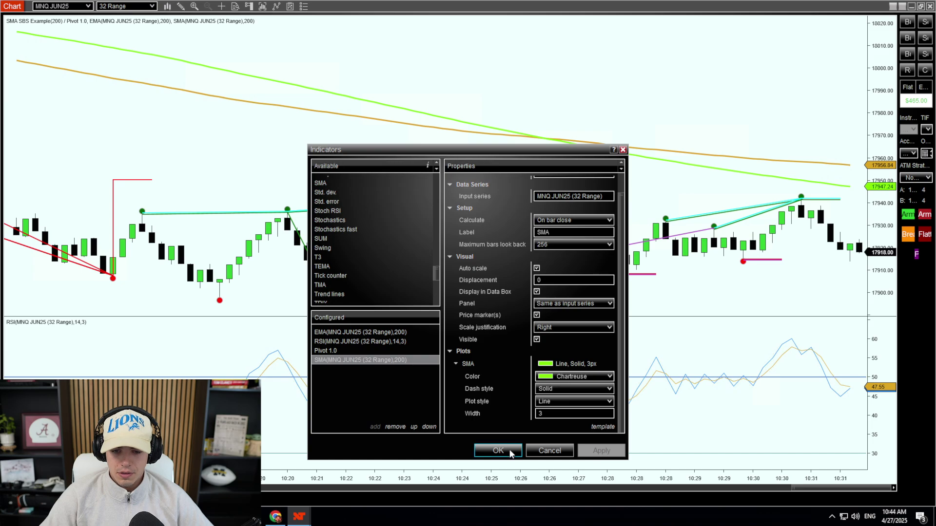
{"action": "left_click", "coordinate": [506, 450]}
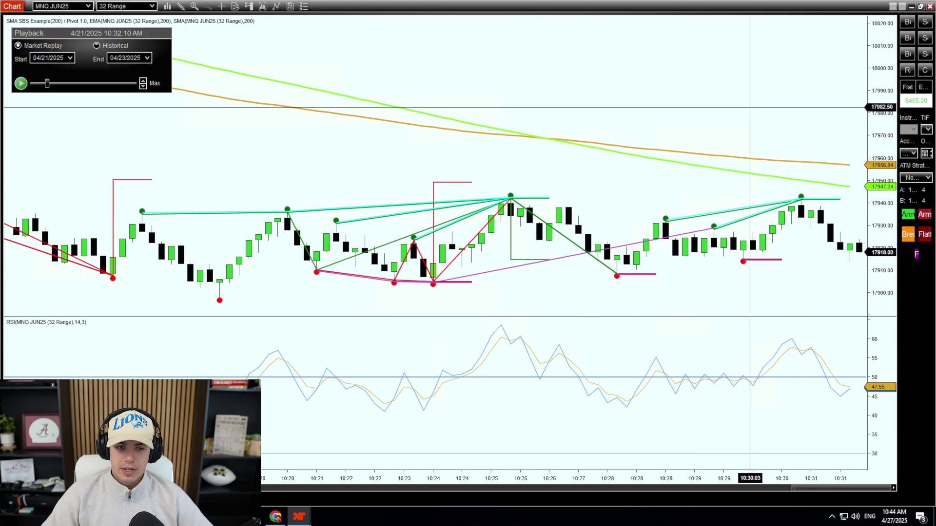
Step: Run the market replay to about 11:06 AM on 4/21/2025, pausing along the way and once the long trade is open
{"action": "left_click", "coordinate": [20, 83]}
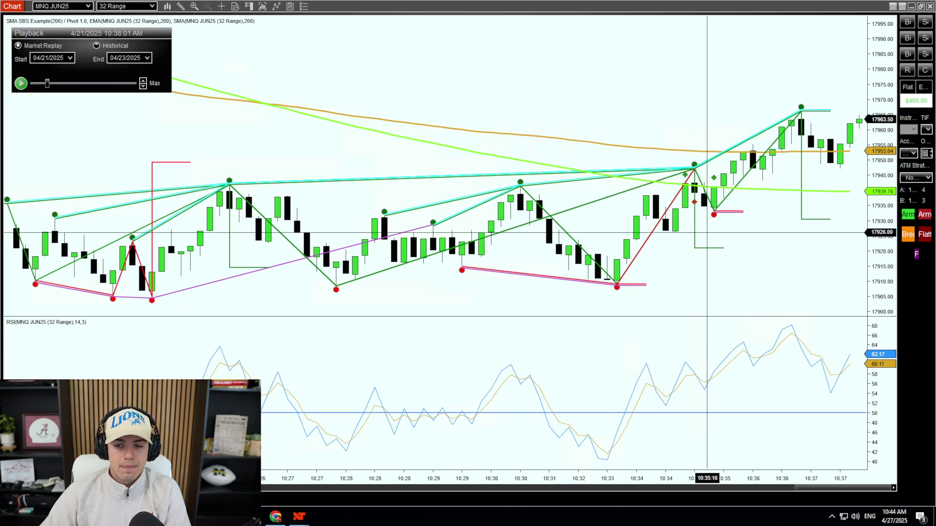
{"action": "left_click", "coordinate": [21, 83]}
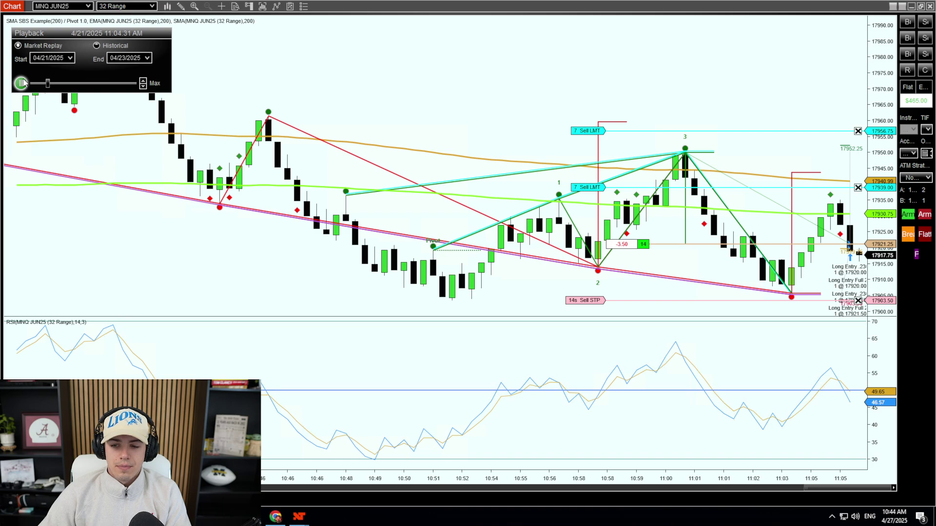
{"action": "left_click", "coordinate": [21, 83]}
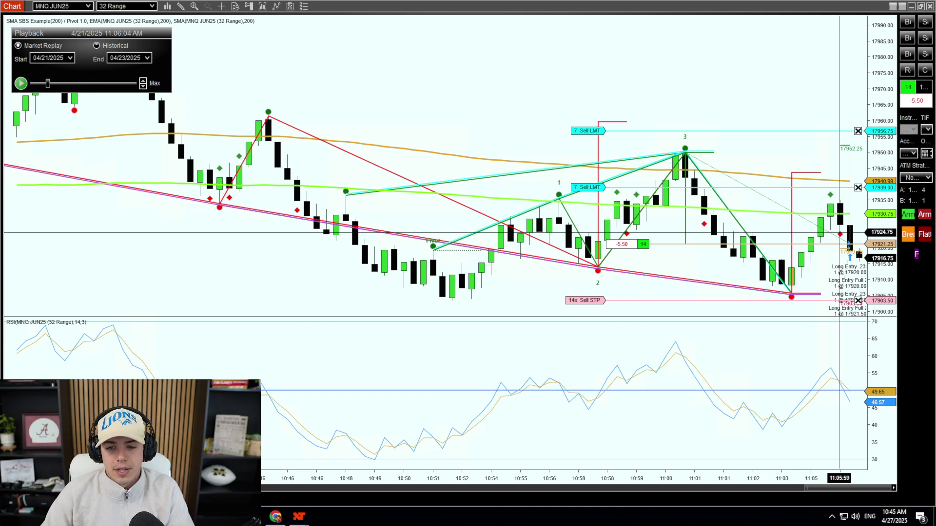
Step: Continue the market replay through the short trade, pausing and resuming it, and stop at about 11:19 AM
{"action": "left_click", "coordinate": [21, 84]}
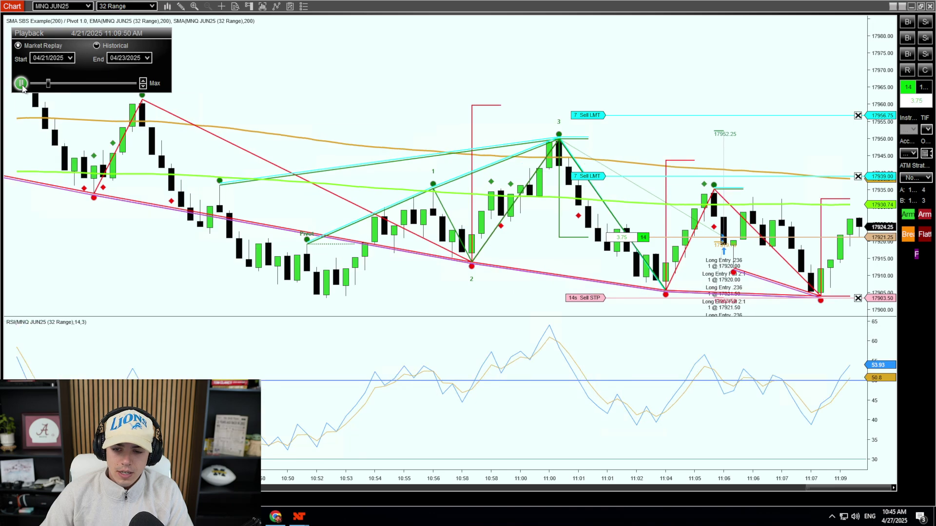
{"action": "left_click", "coordinate": [22, 84]}
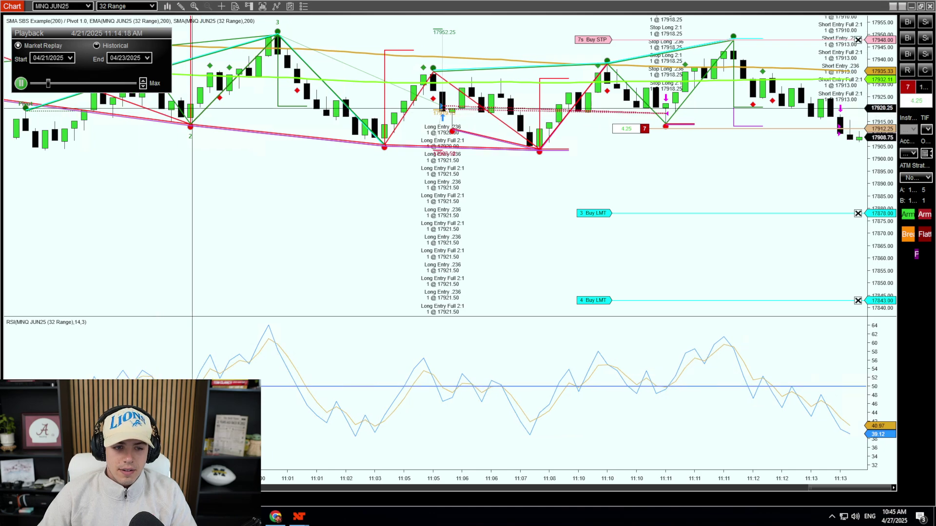
{"action": "left_click", "coordinate": [22, 83]}
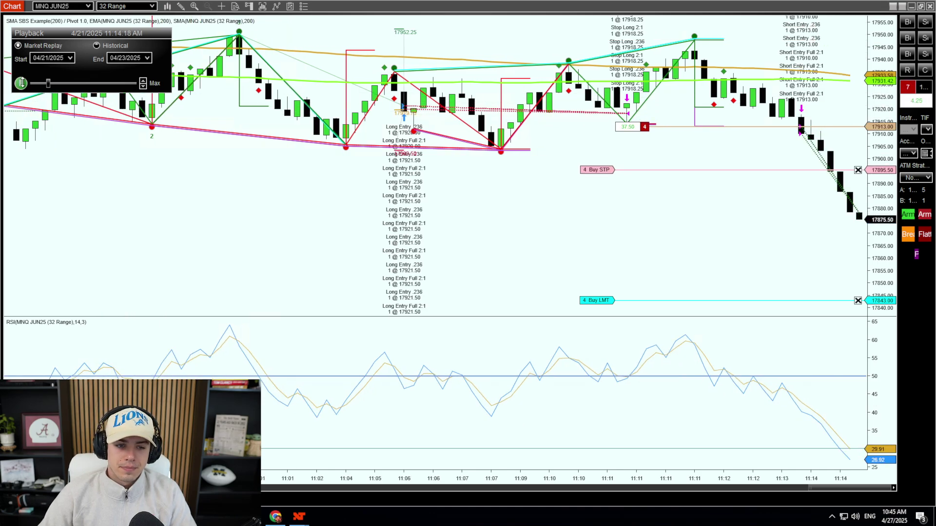
{"action": "left_click", "coordinate": [22, 83]}
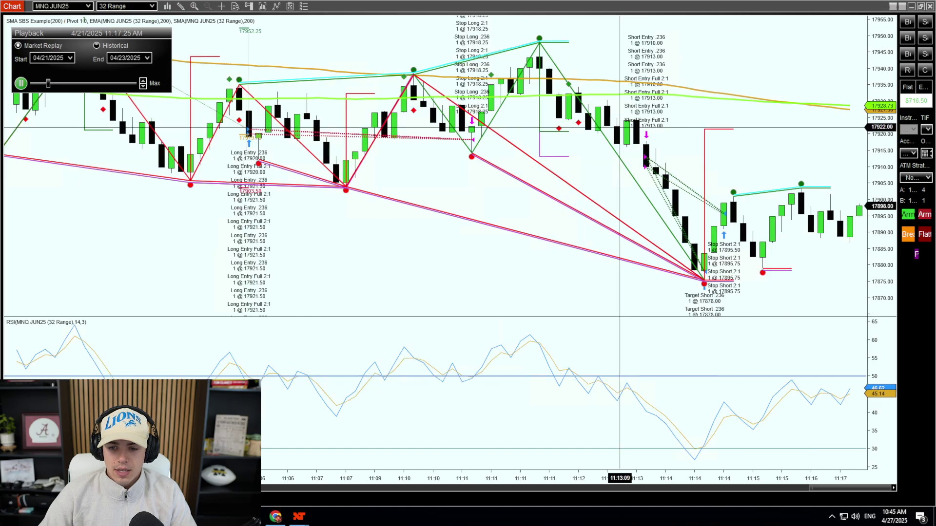
{"action": "left_click", "coordinate": [20, 84]}
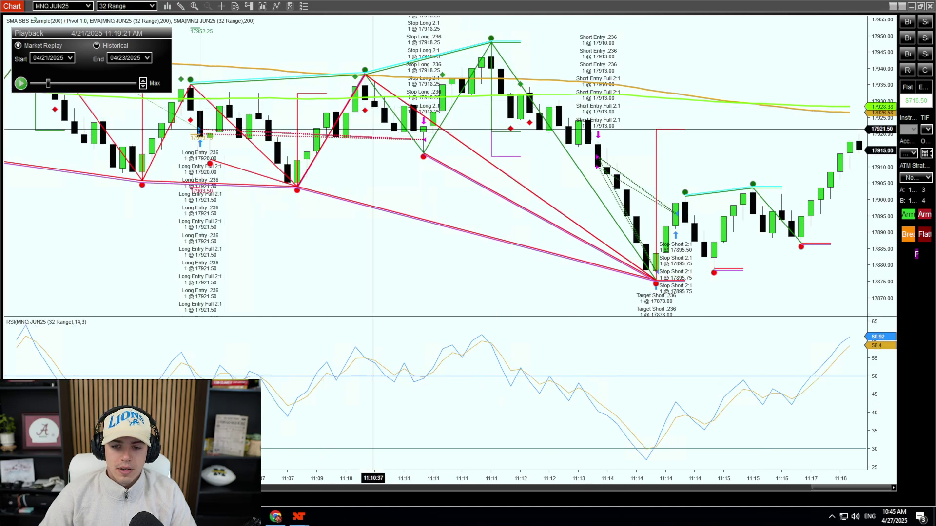